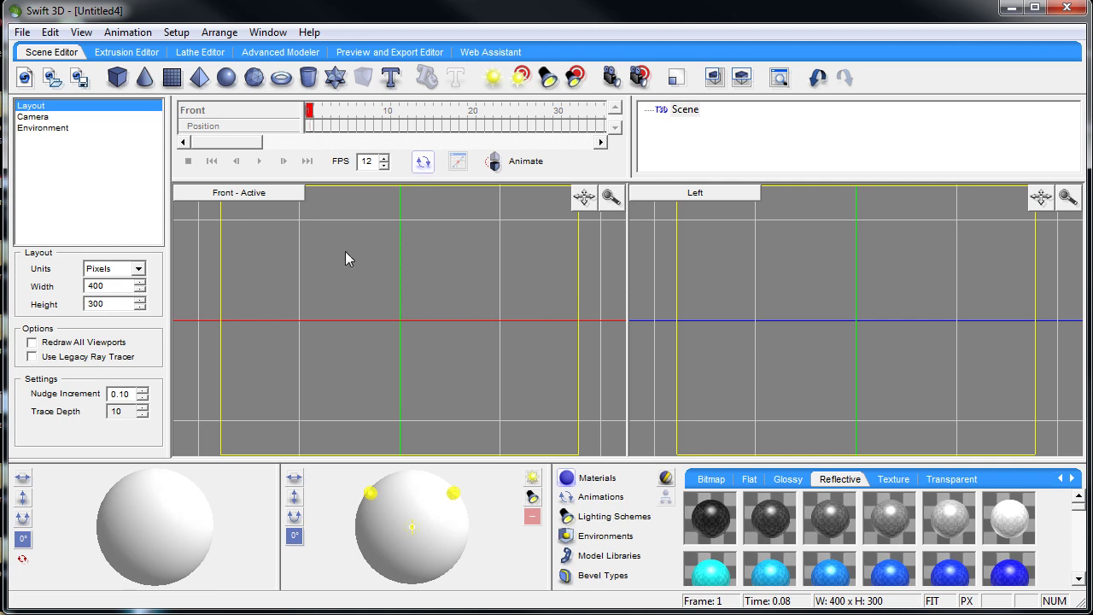
- In the Extrusion Editor, load 4306.jpg as the background image
left_click(144, 57)
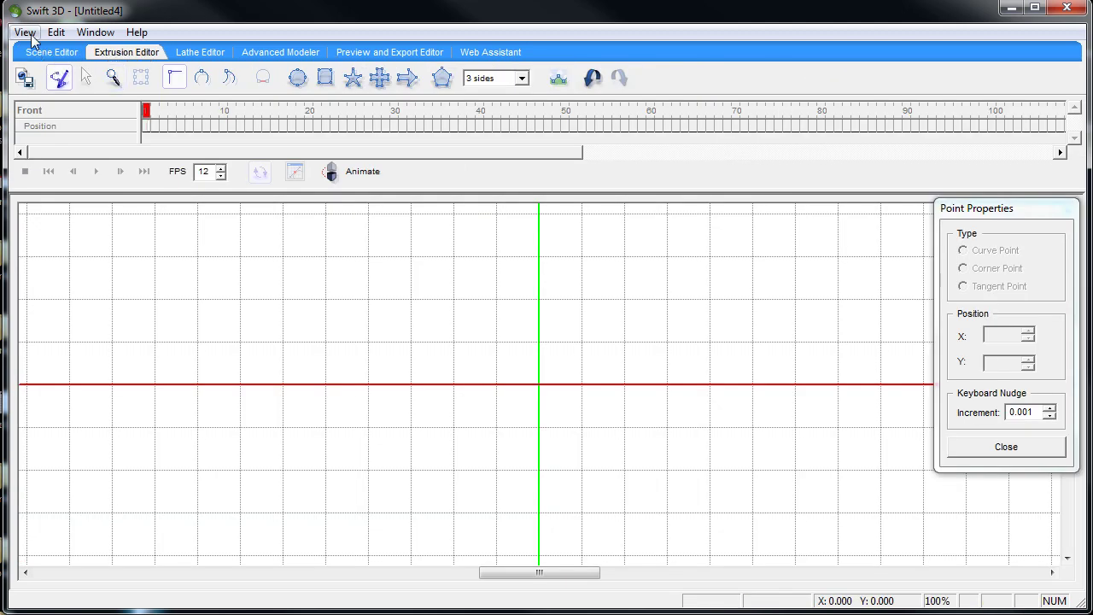
left_click(25, 32)
left_click(75, 108)
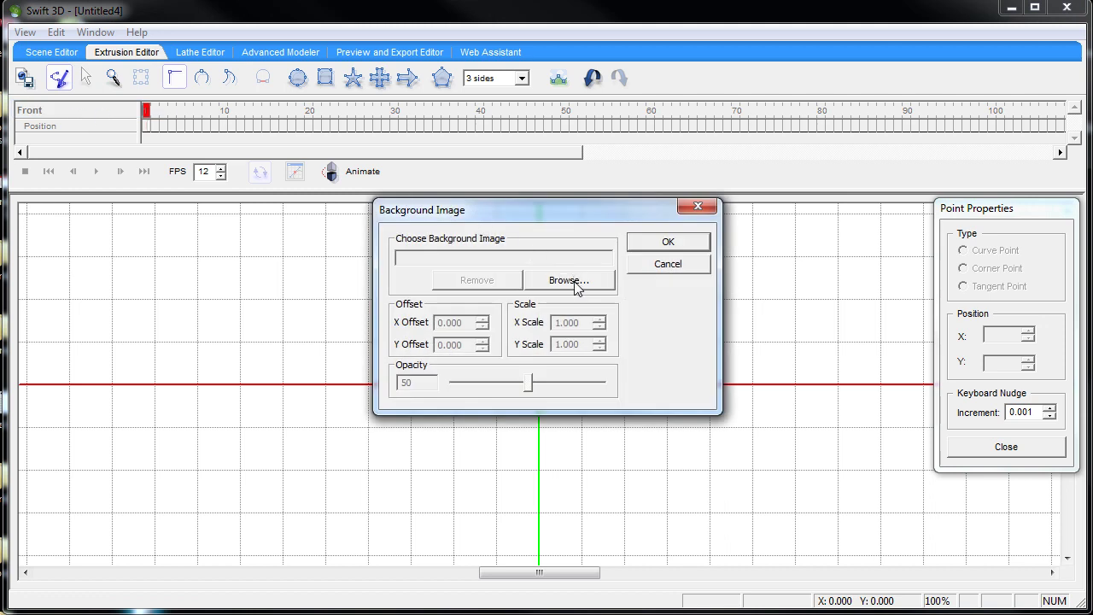
left_click(571, 283)
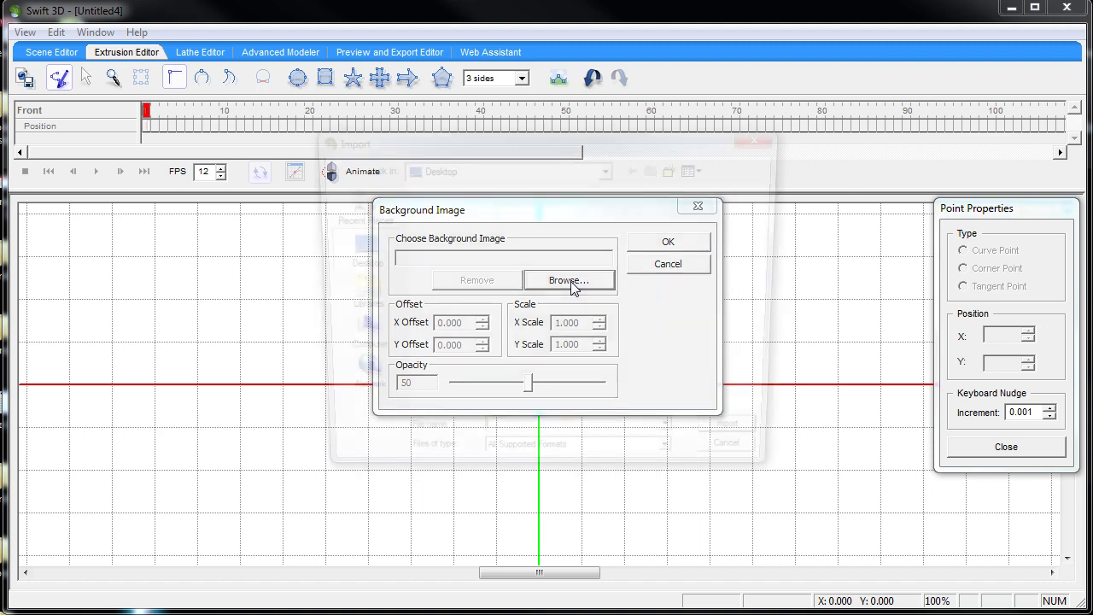
left_click_drag(772, 221, 774, 303)
left_click(535, 346)
double_click(536, 346)
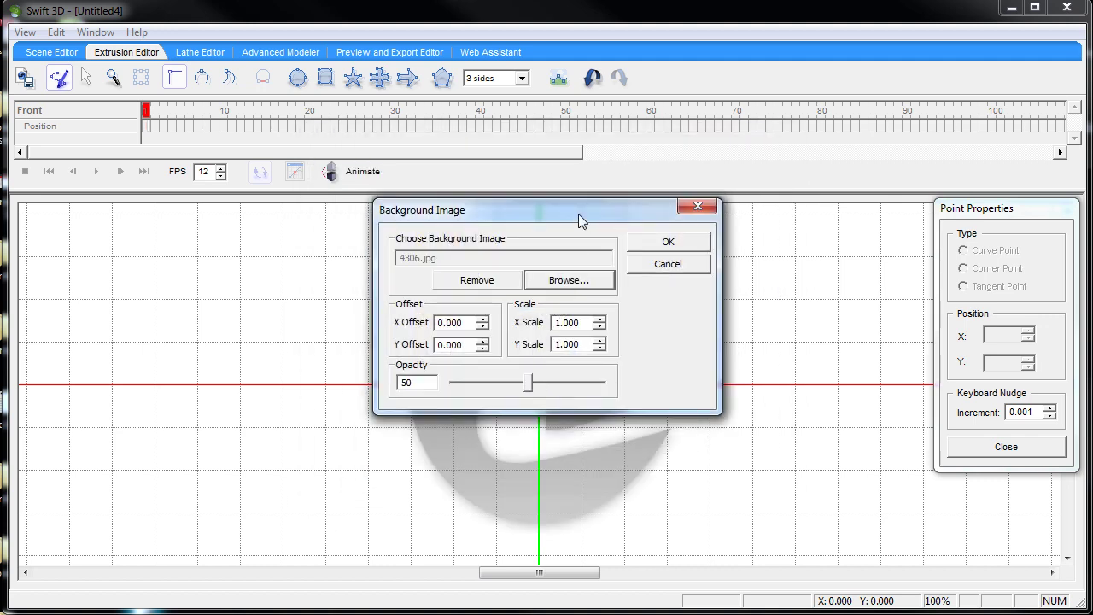
- Set the background image's opacity to 30 and apply it, keeping the offset and scale as they are
left_click_drag(578, 213, 901, 209)
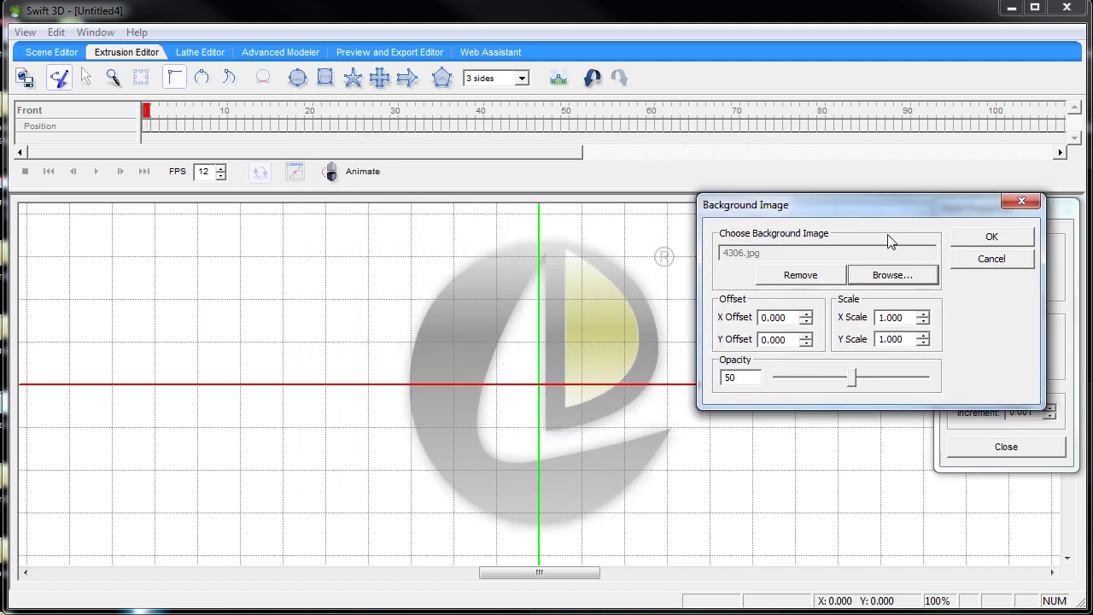
left_click_drag(854, 382, 990, 246)
mouse_move(825, 380)
left_mouse_down()
mouse_move(927, 378)
mouse_move(826, 381)
left_mouse_up()
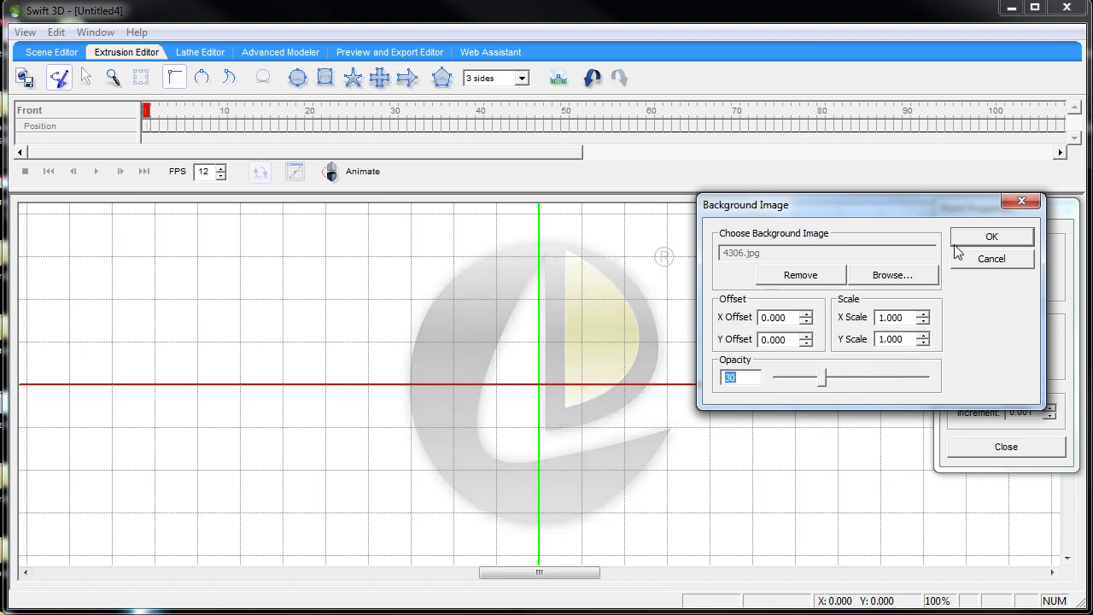
left_click(1003, 241)
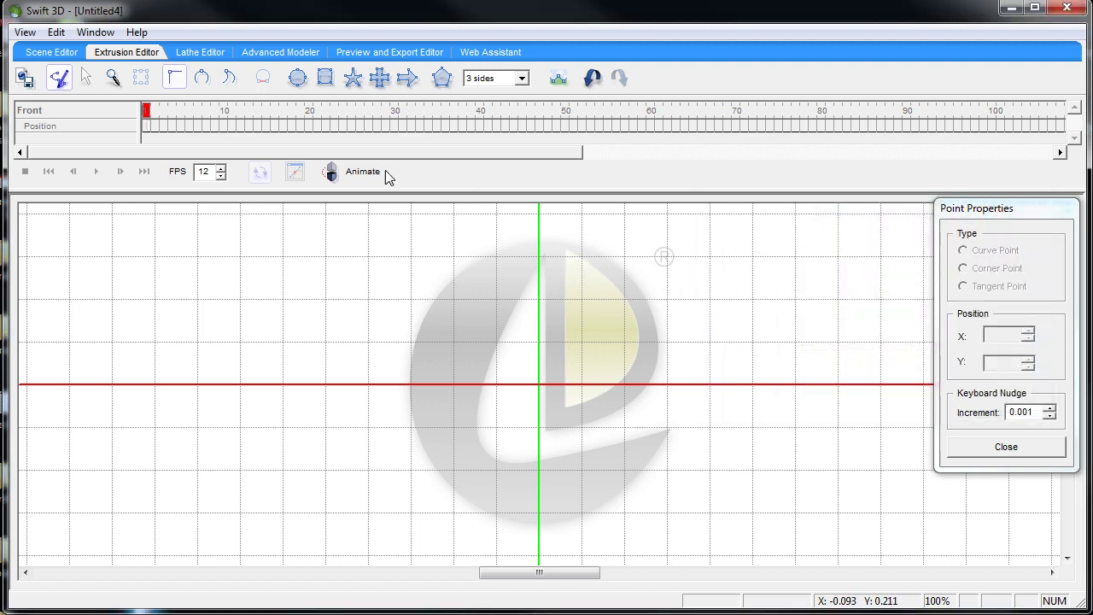
- Trace the logo's inner edge with tangent points, from the lower tip around the inner curve to the top, ending at the D's lower corner
left_click(231, 79)
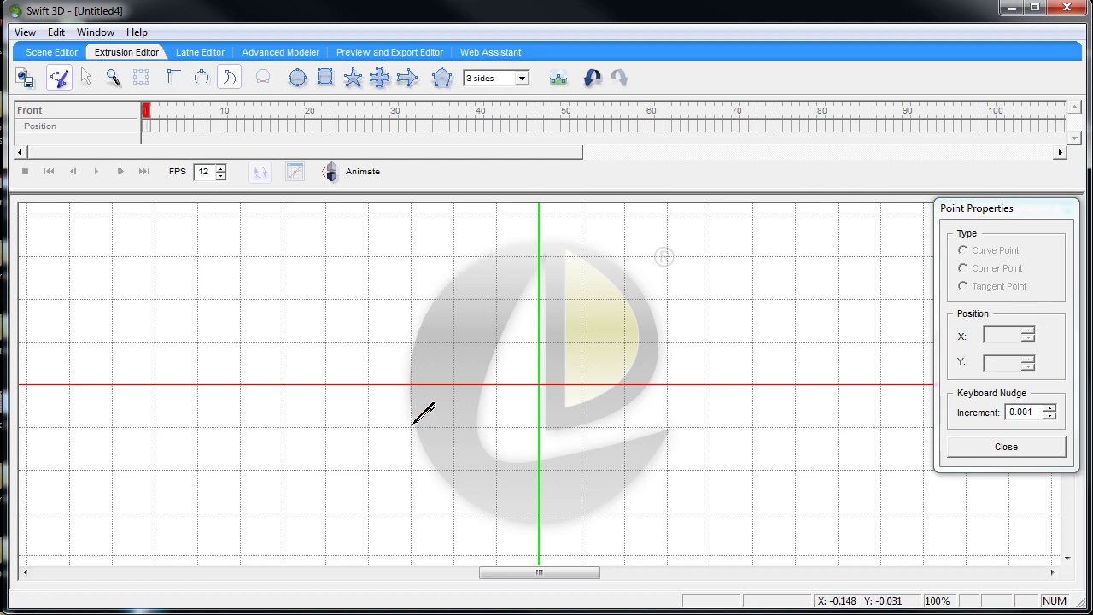
left_click(669, 429)
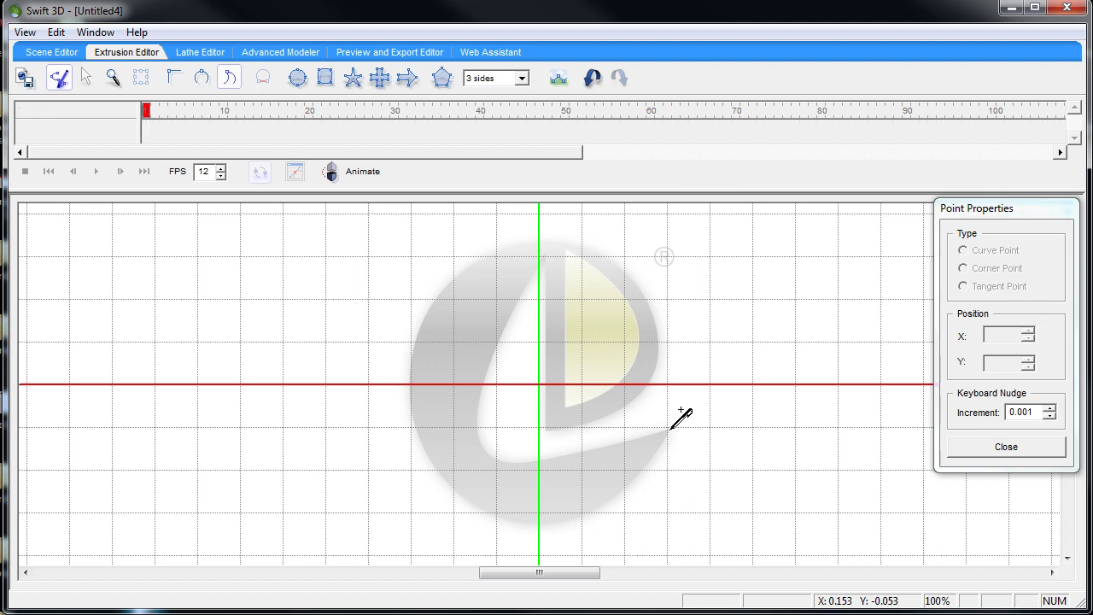
left_click(516, 462)
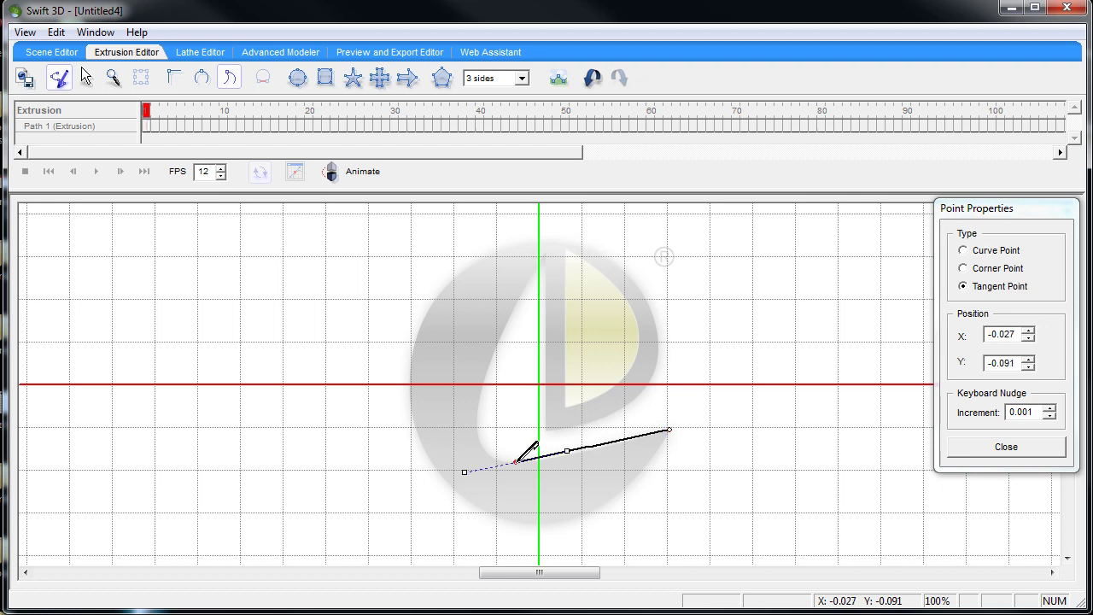
left_click(494, 352)
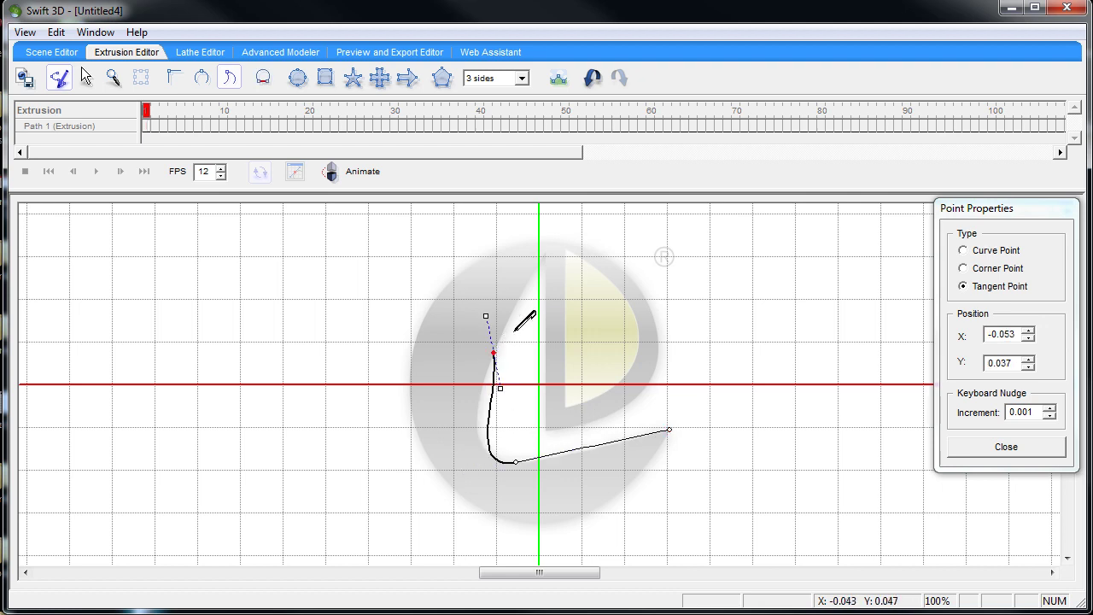
left_click(546, 252)
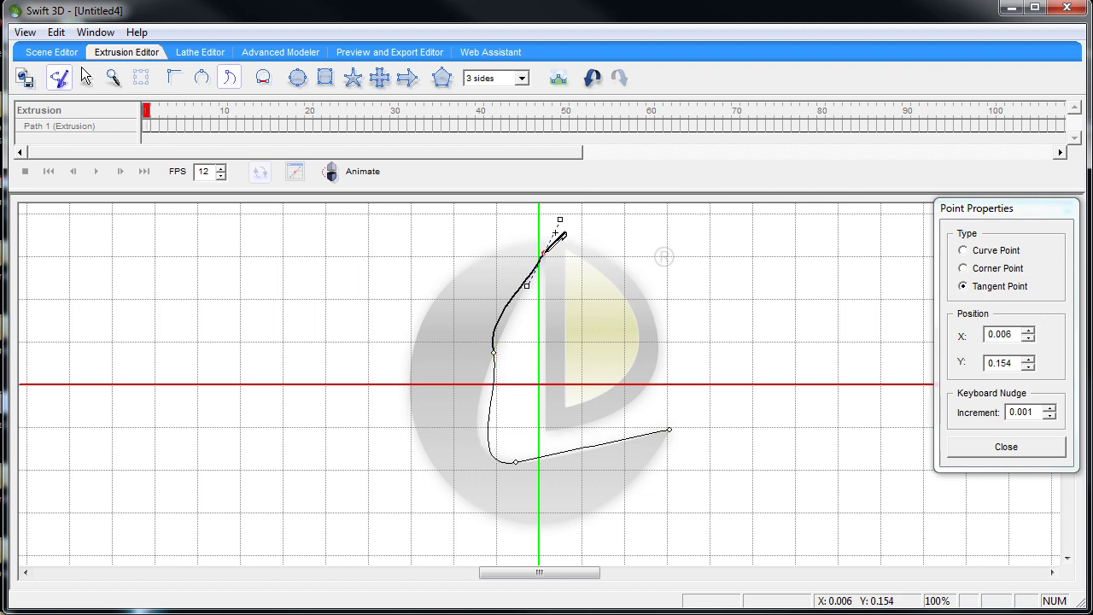
left_click(545, 429)
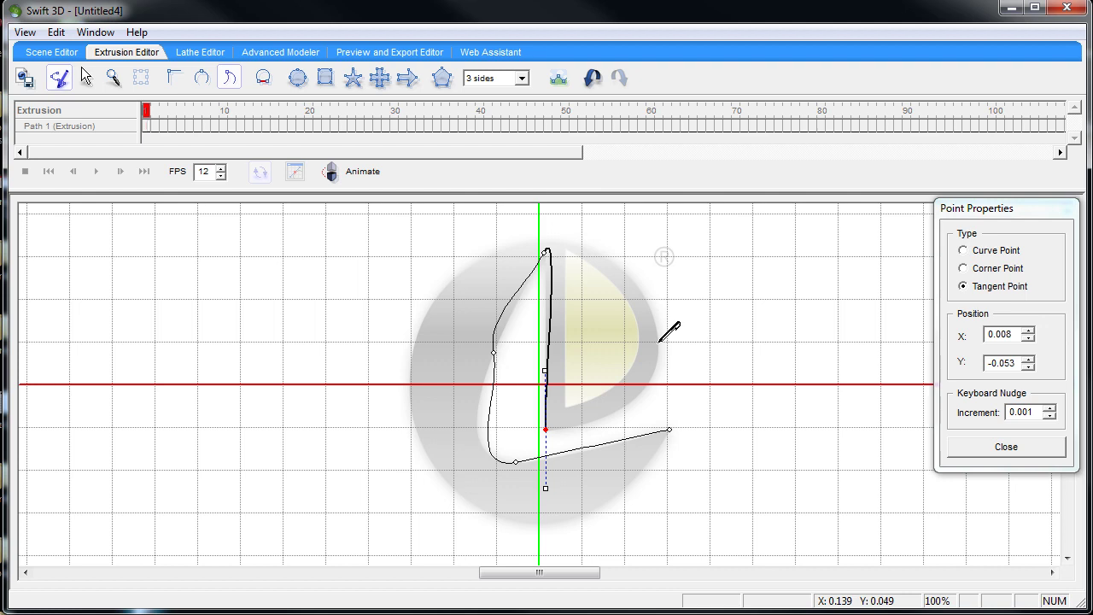
- Continue the path with tangent points at the outer edge's right, top, left and bottom, and close it at the lower tip
left_click_drag(658, 342, 696, 312)
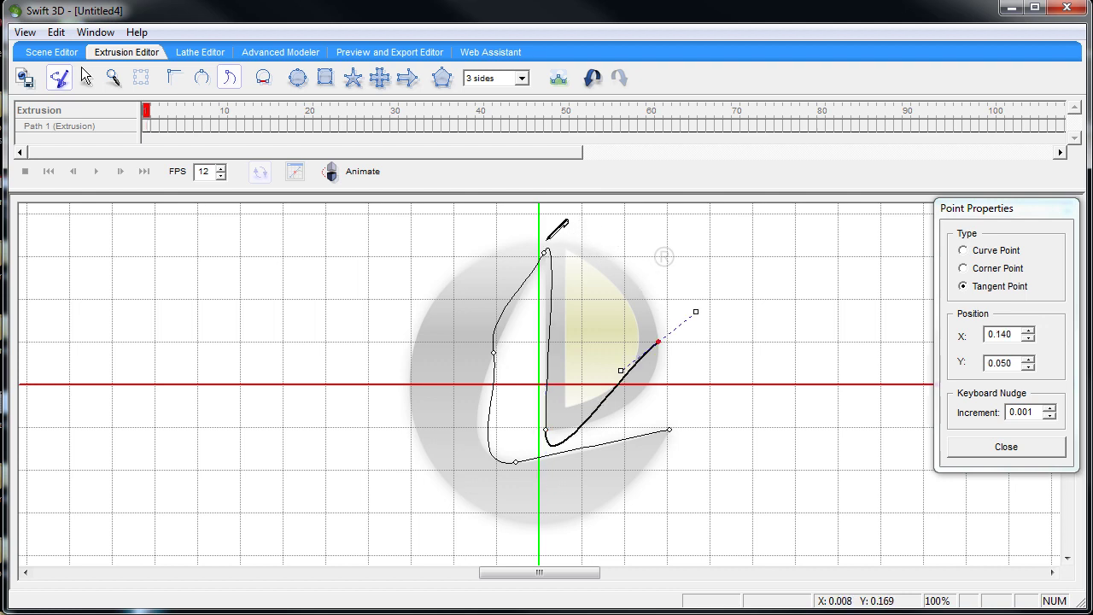
left_click_drag(546, 240, 508, 206)
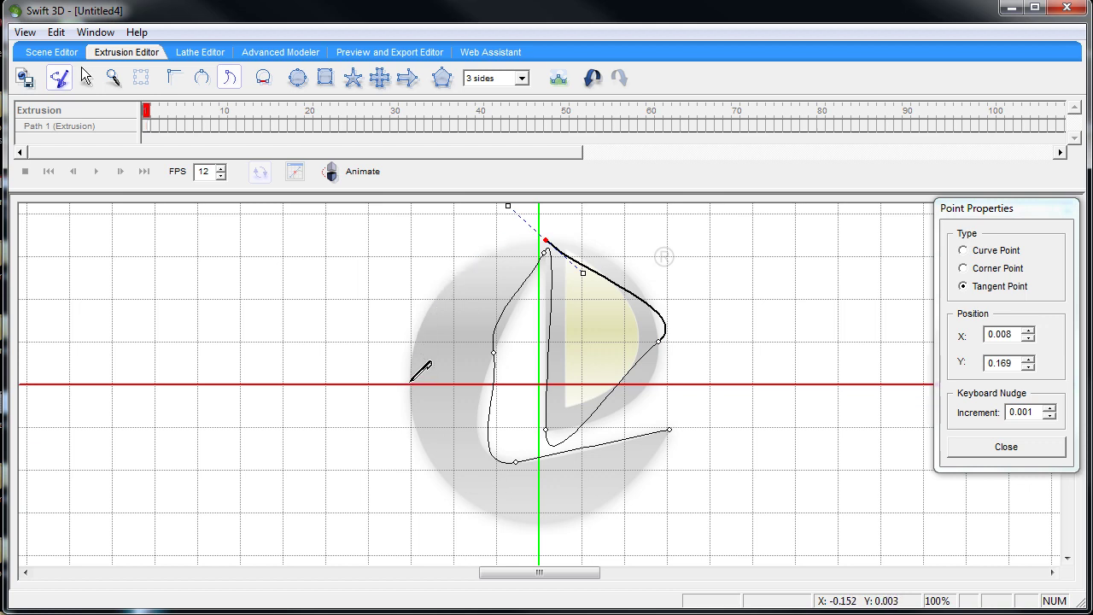
left_click_drag(410, 383, 363, 429)
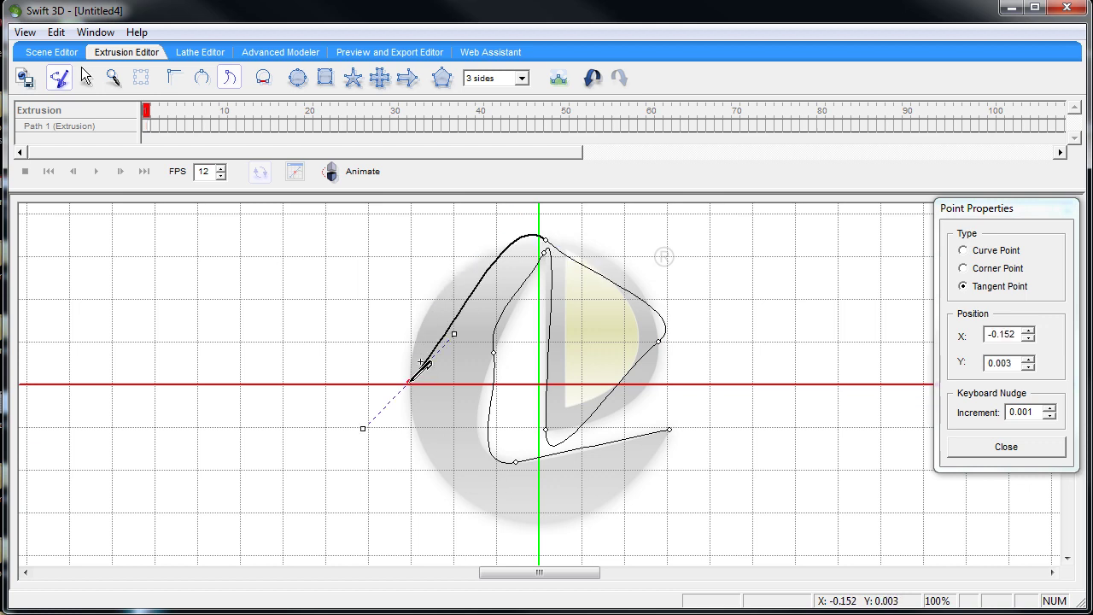
left_click(539, 523)
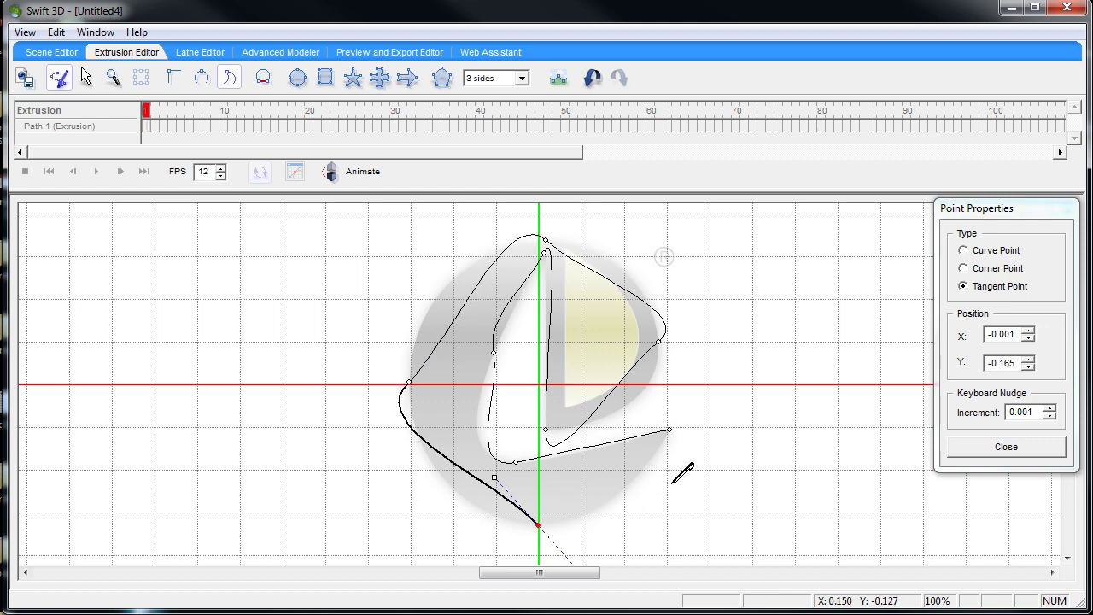
left_click(670, 429)
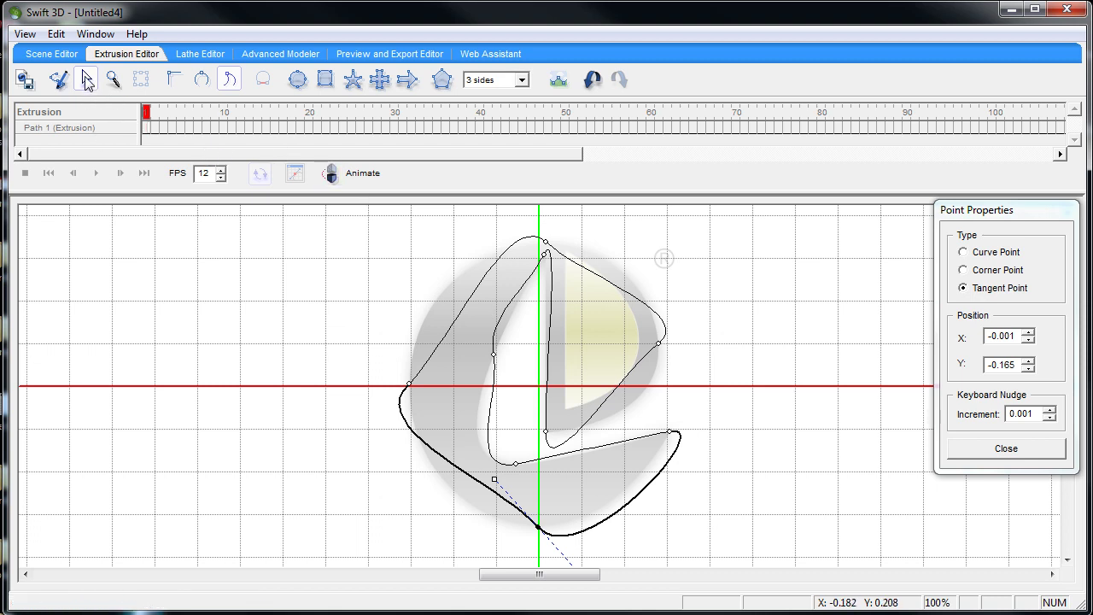
- Try nudging the outer edge's top point upward in 0.001 increments and return it to Y 0.169
left_click(549, 244)
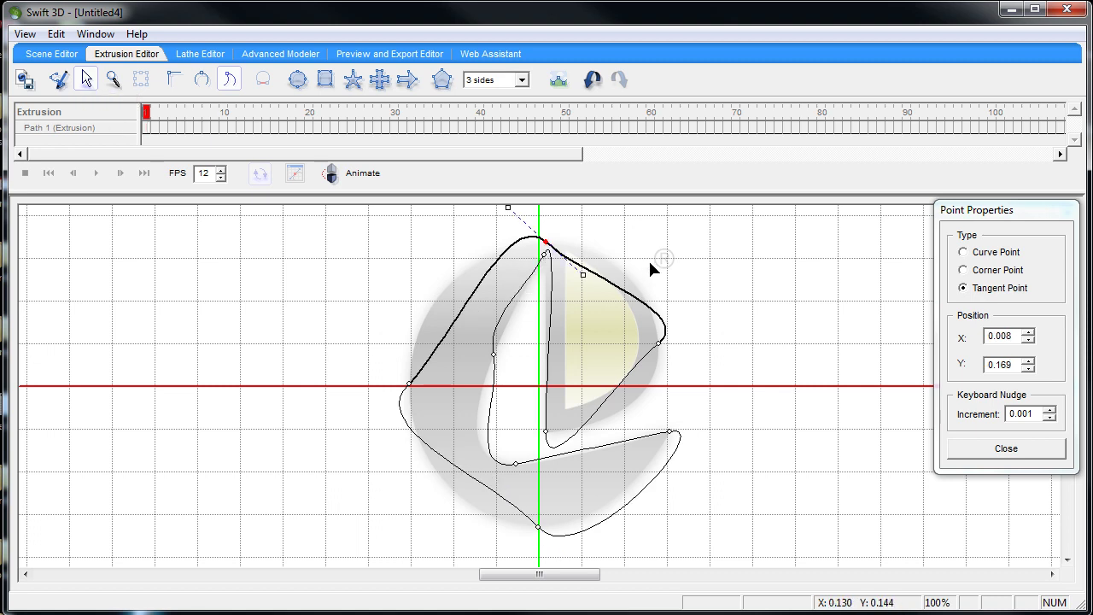
key("Up")
key("Up")
key("Up")
key("Up")
key("Up")
key("Up")
key("Up")
key("Up")
key("Up")
key("Up")
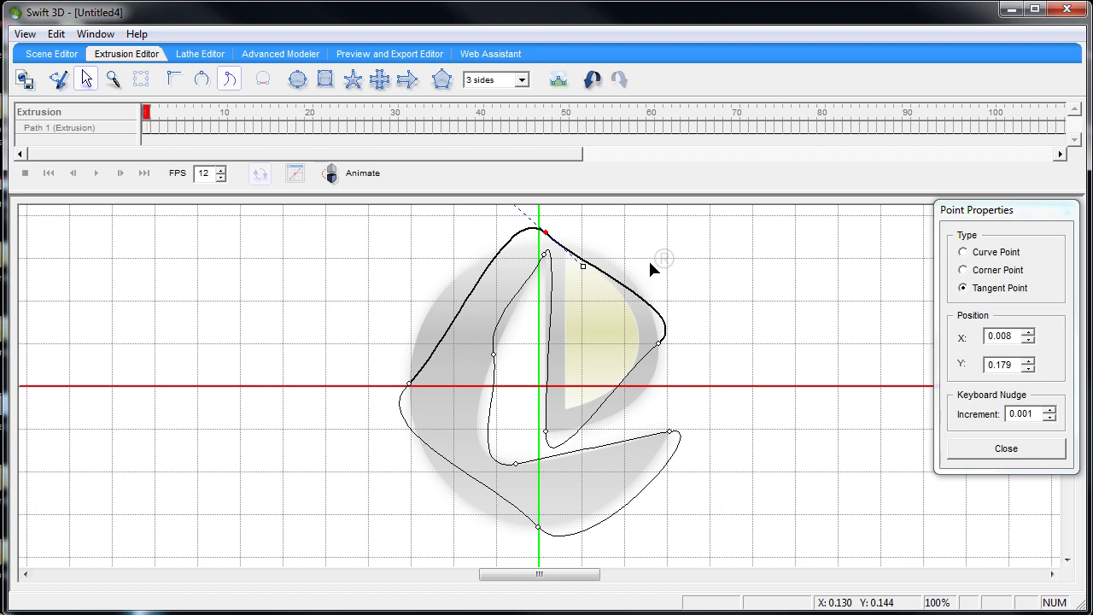
key("Up")
key("Down")
key("Down")
key("Down")
key("Down")
key("Down")
key("Down")
key("Down")
key("Down")
key("Down")
key("Down")
key("Down")
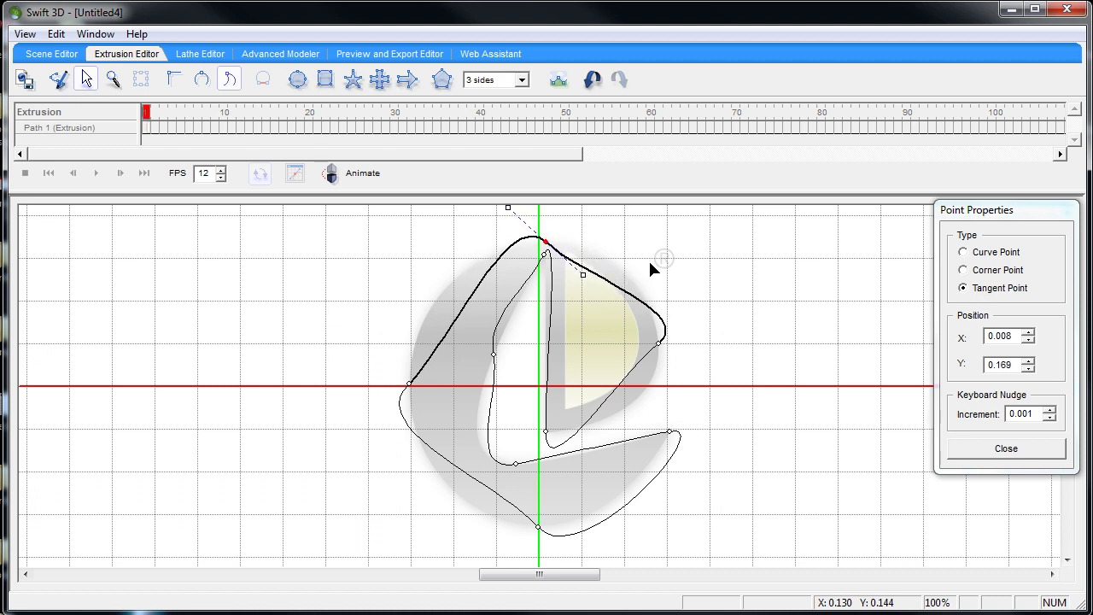
left_click(545, 255)
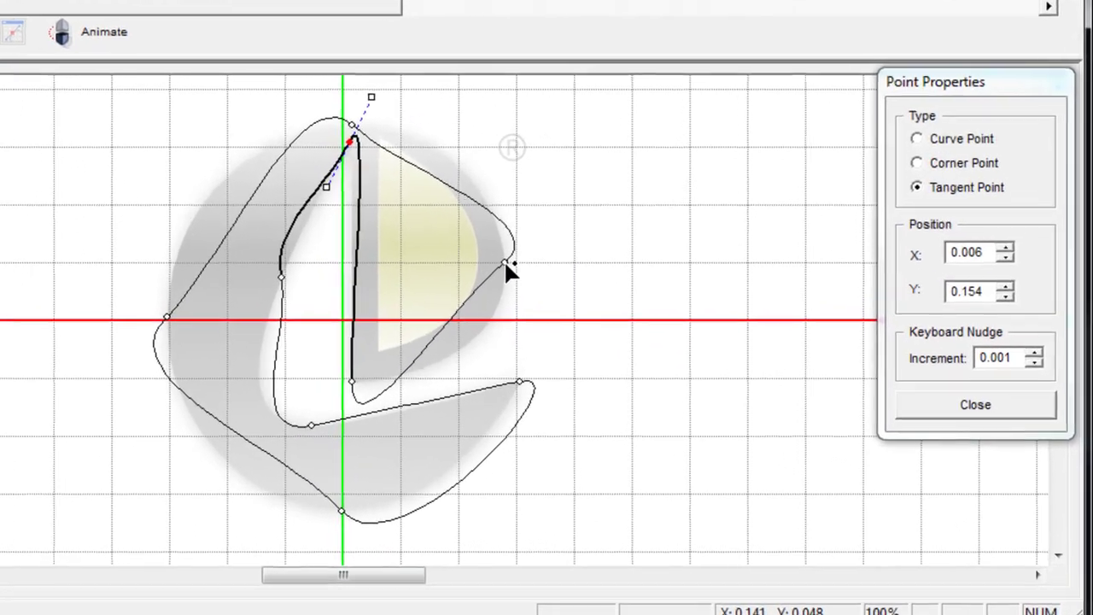
- Reshape the tangent handles of the outer edge's right and top points so the upper curve follows the logo's circle
left_click(505, 261)
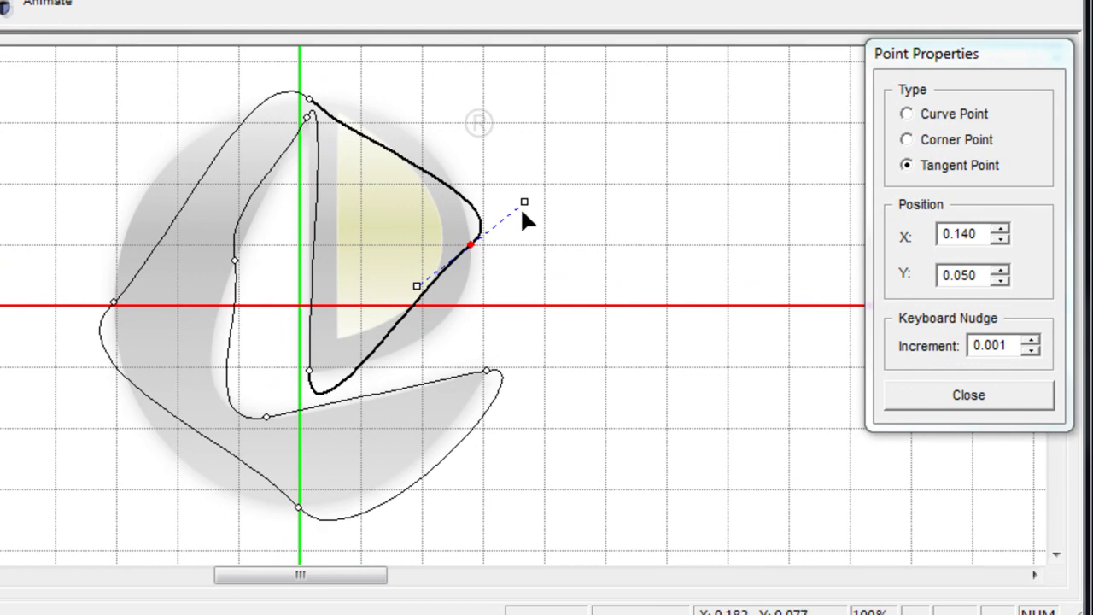
left_click_drag(524, 203, 457, 114)
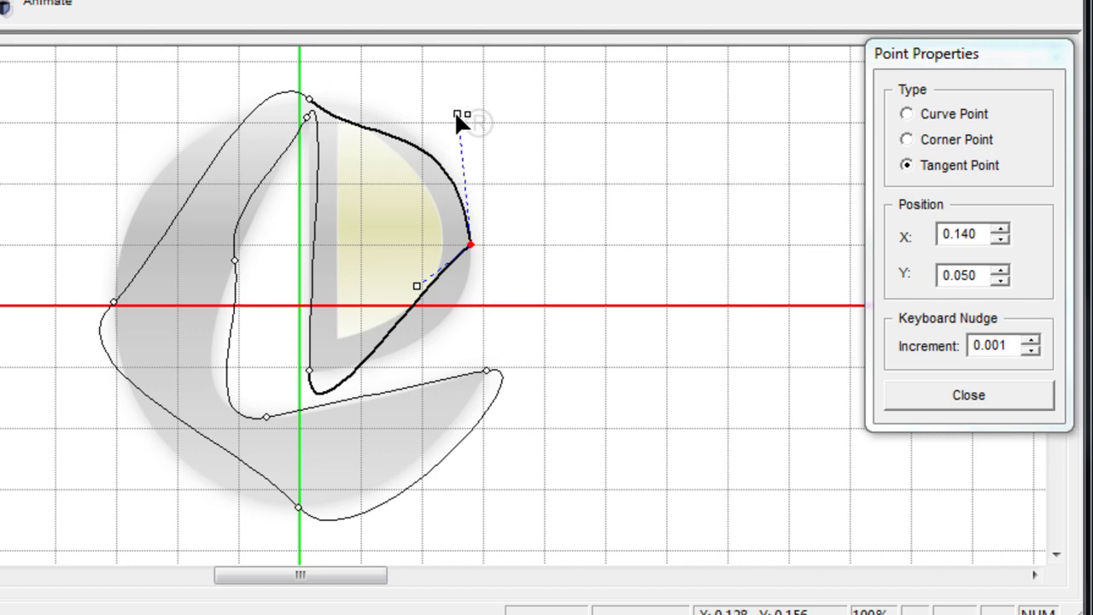
left_click(313, 102)
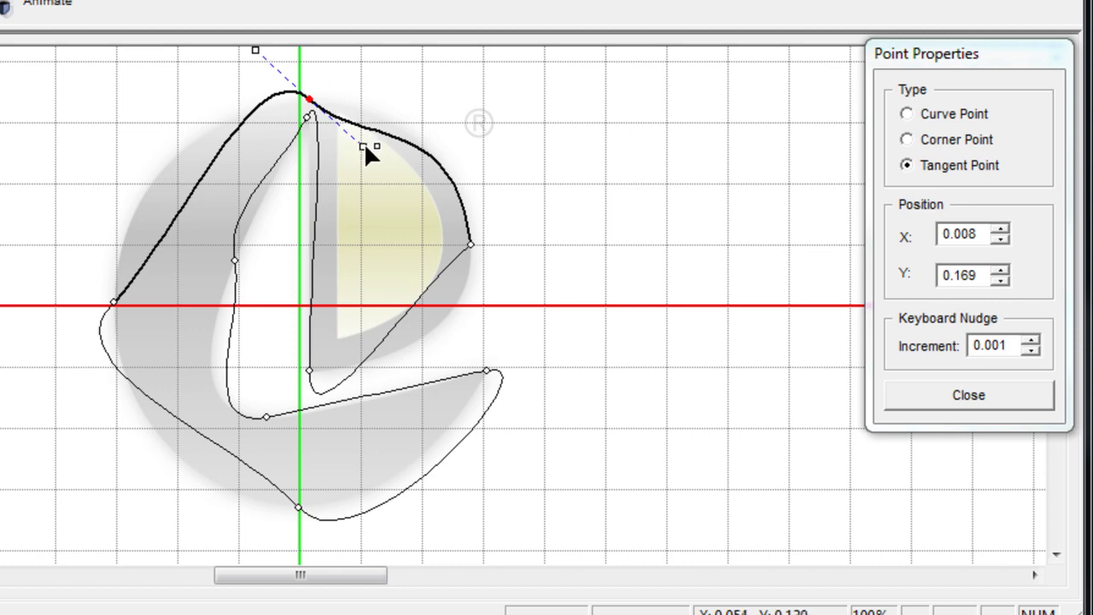
left_click_drag(365, 143, 335, 99)
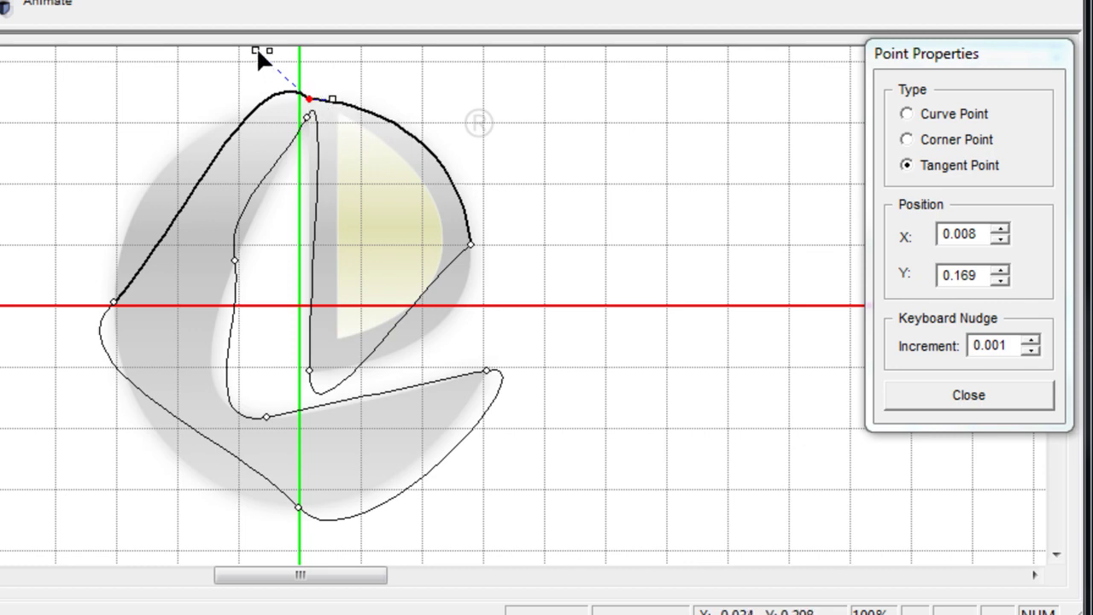
left_click_drag(258, 49, 146, 108)
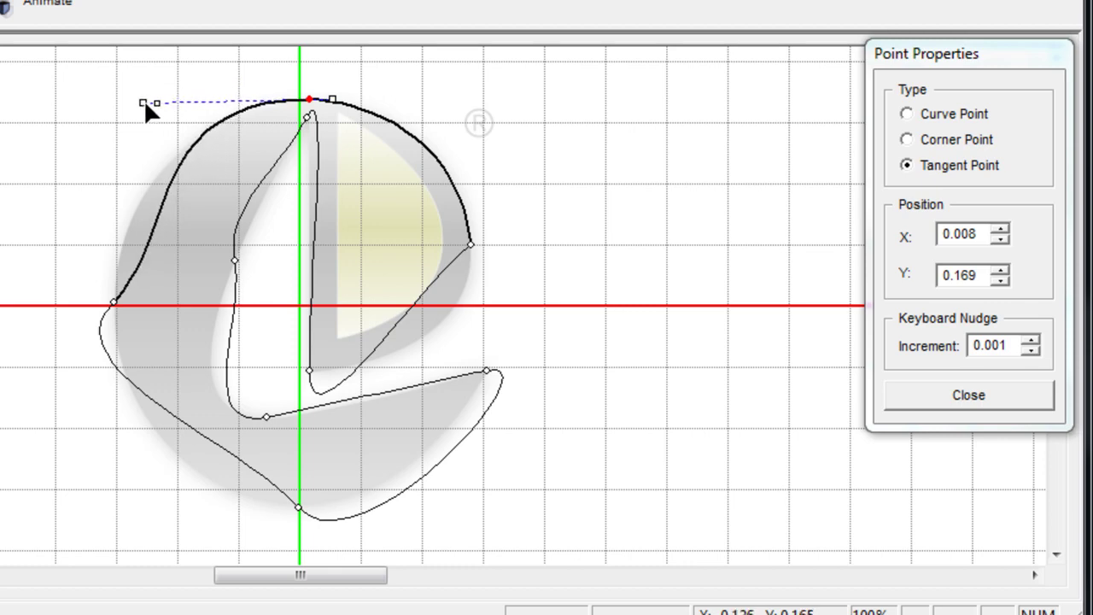
- Adjust both tangent handles of the outer edge's left point so the curve fits the logo's left side
left_click(114, 302)
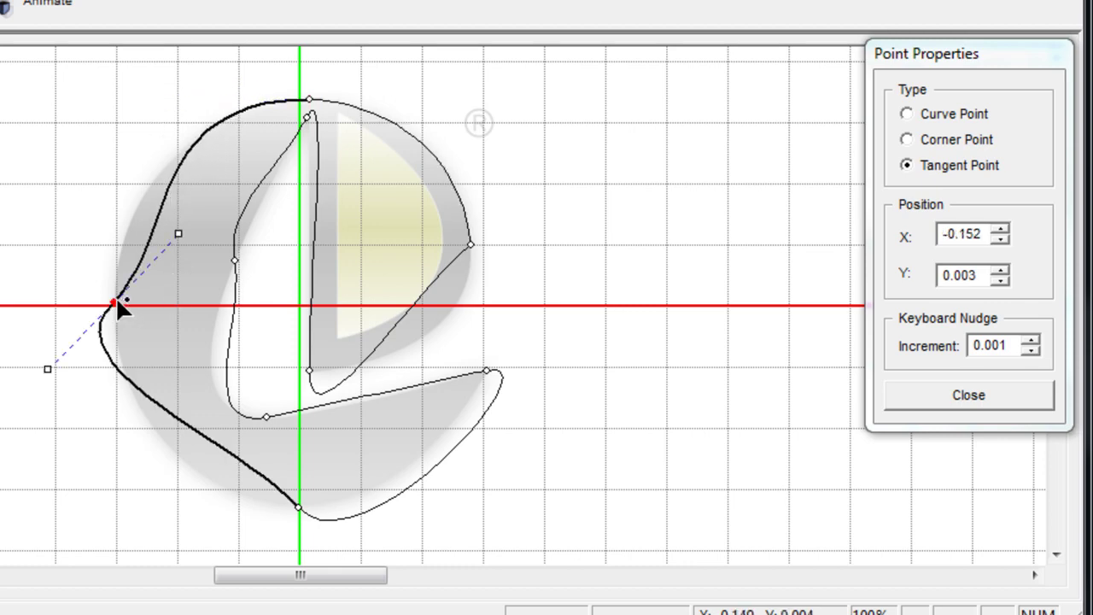
left_click_drag(181, 235, 112, 270)
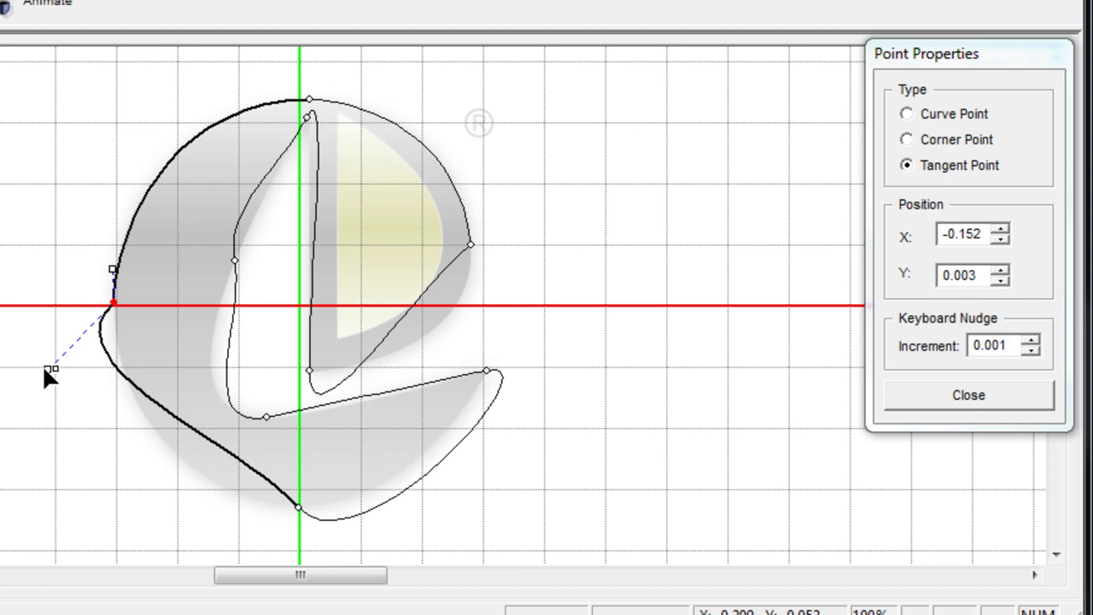
left_click_drag(49, 370, 126, 499)
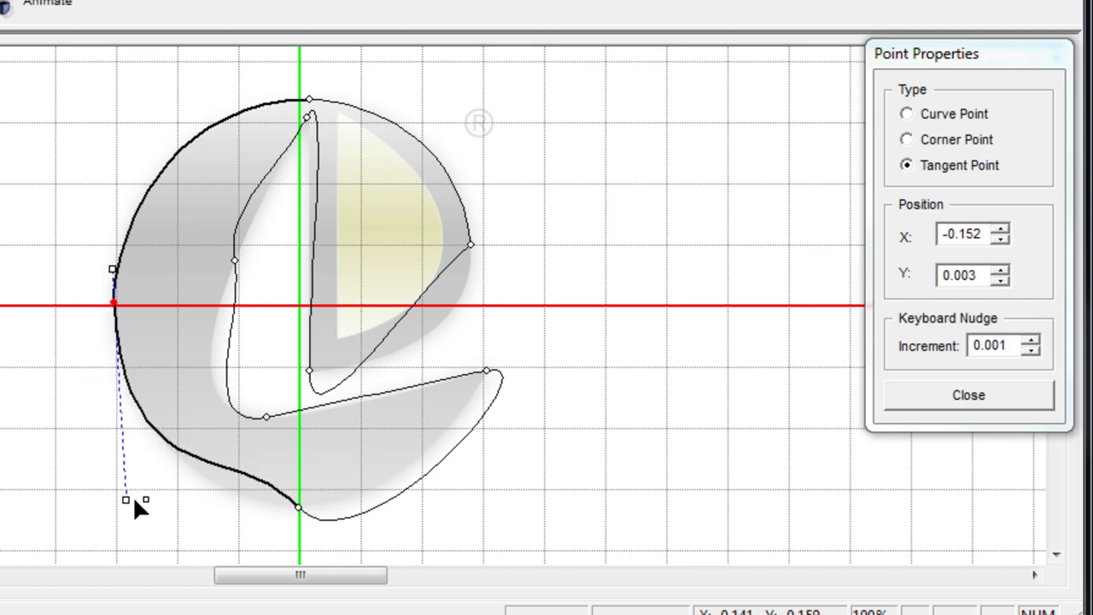
- Adjust the bottom point's tangent handles, collapsing one onto the point and aiming the other nearly horizontally toward the tip, to fit the lower arc
left_click(299, 507)
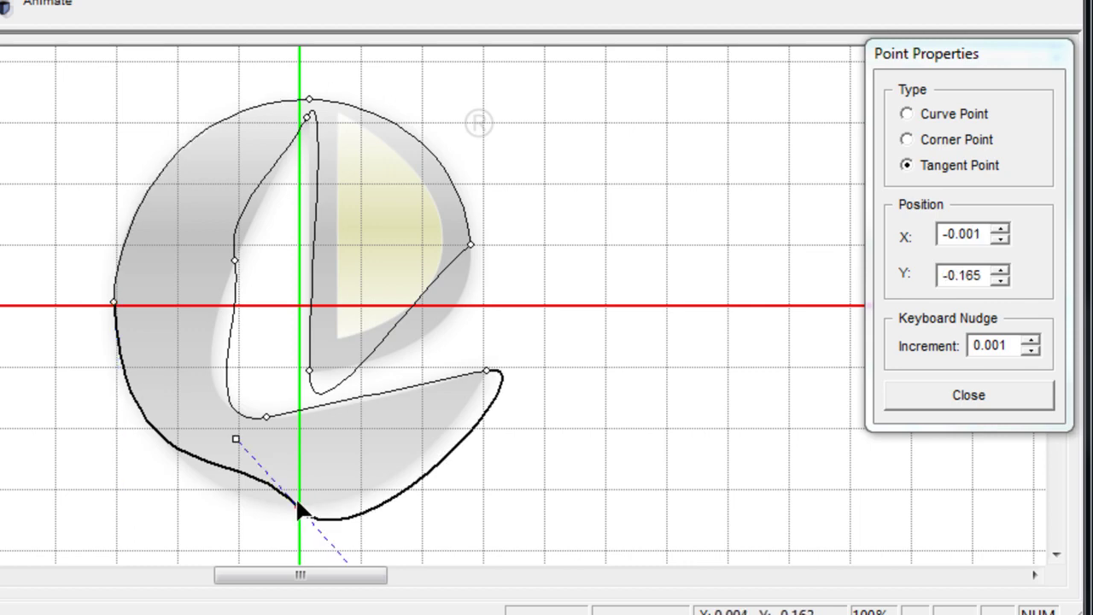
left_click_drag(236, 439, 301, 508)
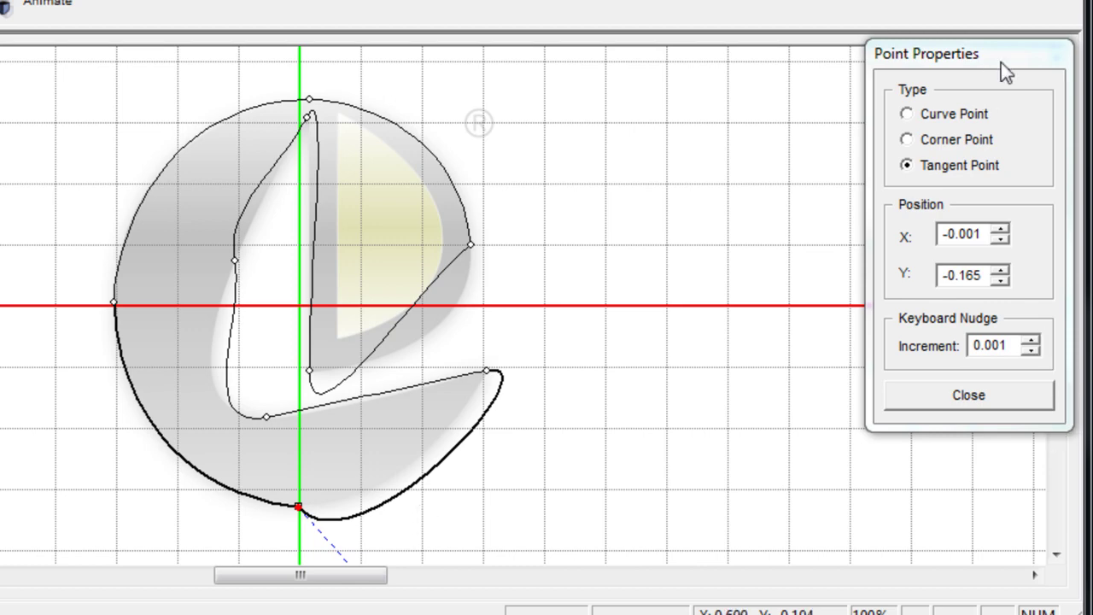
left_click_drag(1001, 62, 921, 115)
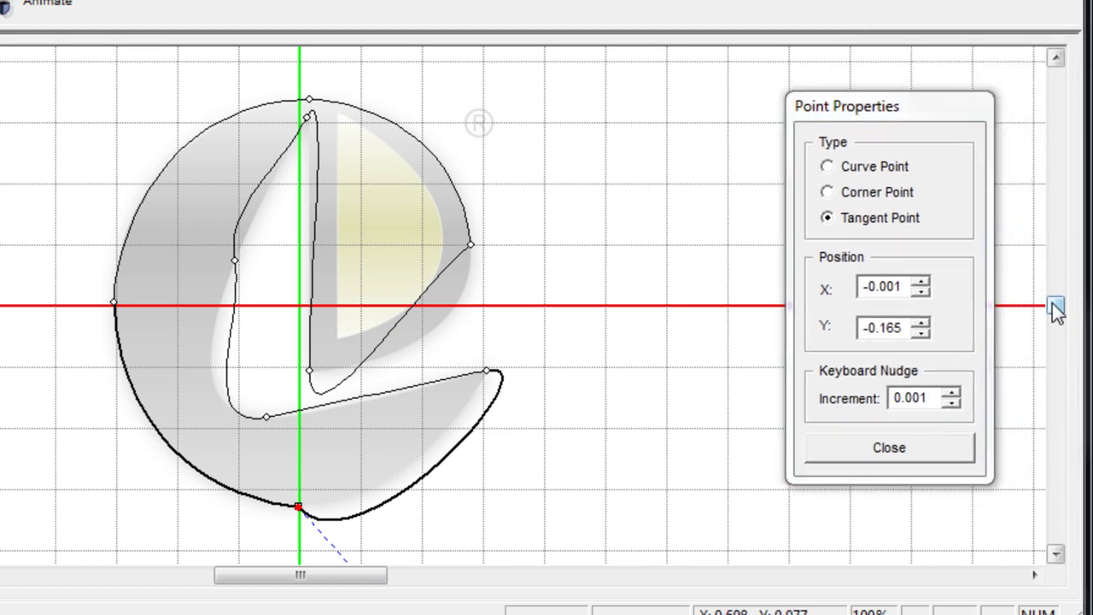
left_click_drag(1055, 304, 1056, 313)
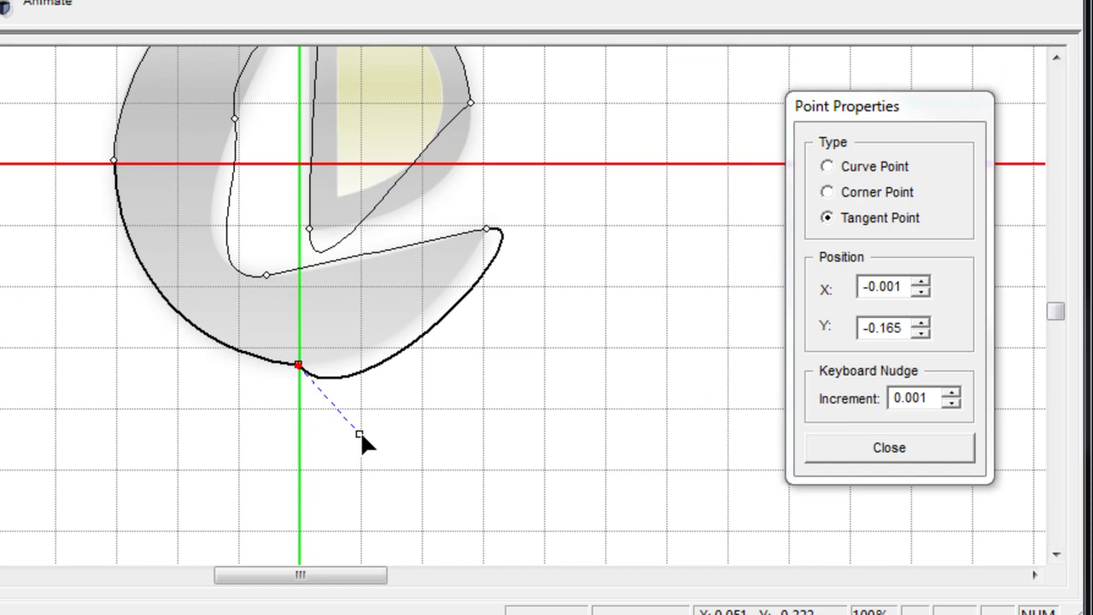
left_click_drag(360, 432, 399, 371)
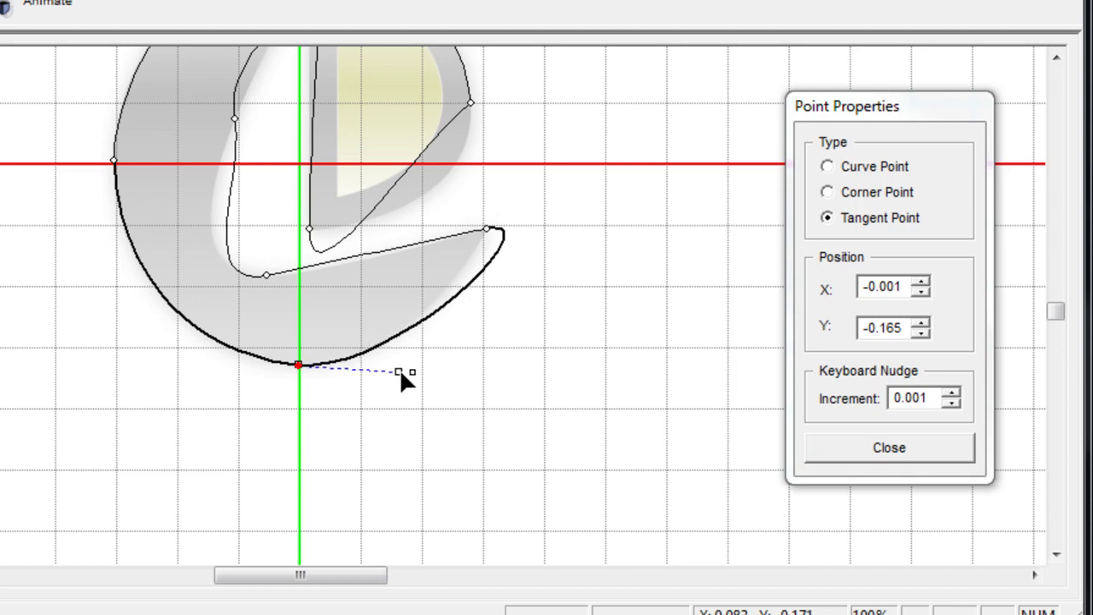
- Shorten the lower-right tip's outer tangent handle to a sharp point and bend its inner handle downward along the artwork's edge
left_click(490, 231)
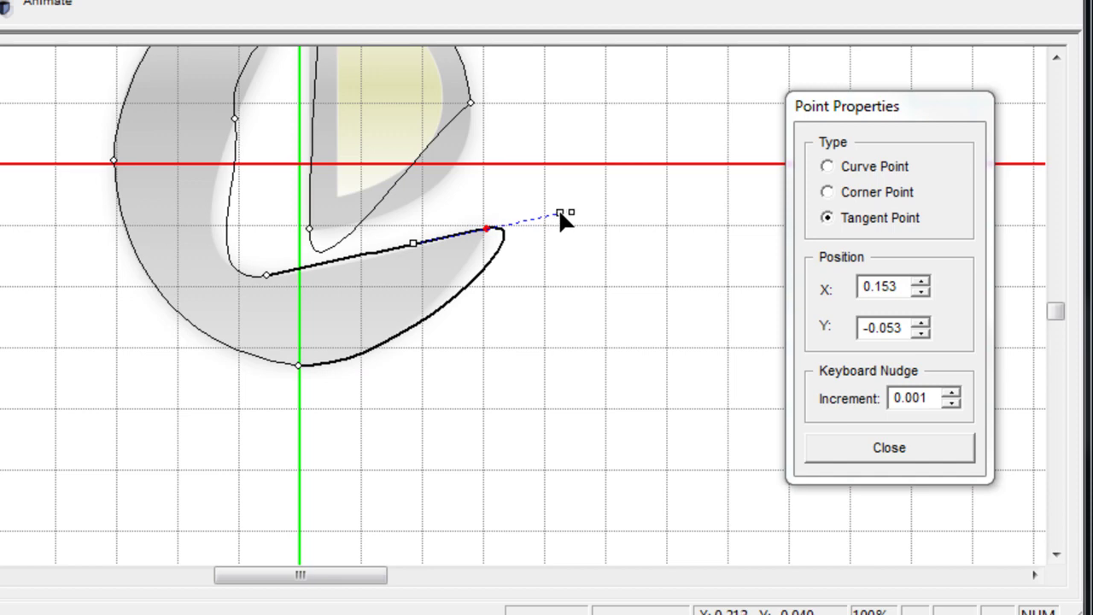
left_click_drag(561, 214, 501, 228)
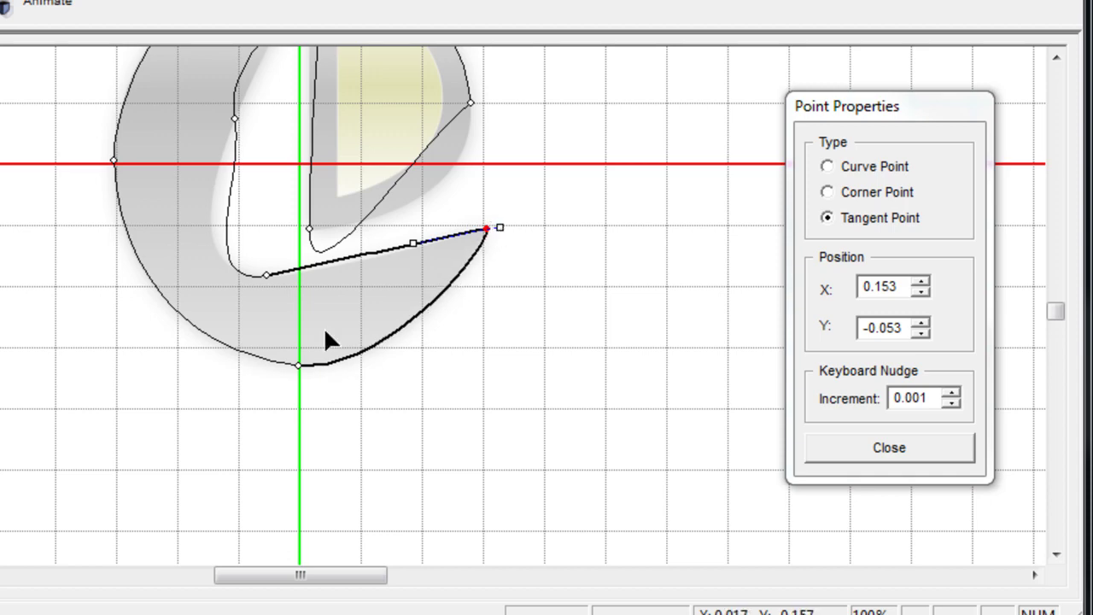
left_click_drag(414, 245, 393, 262)
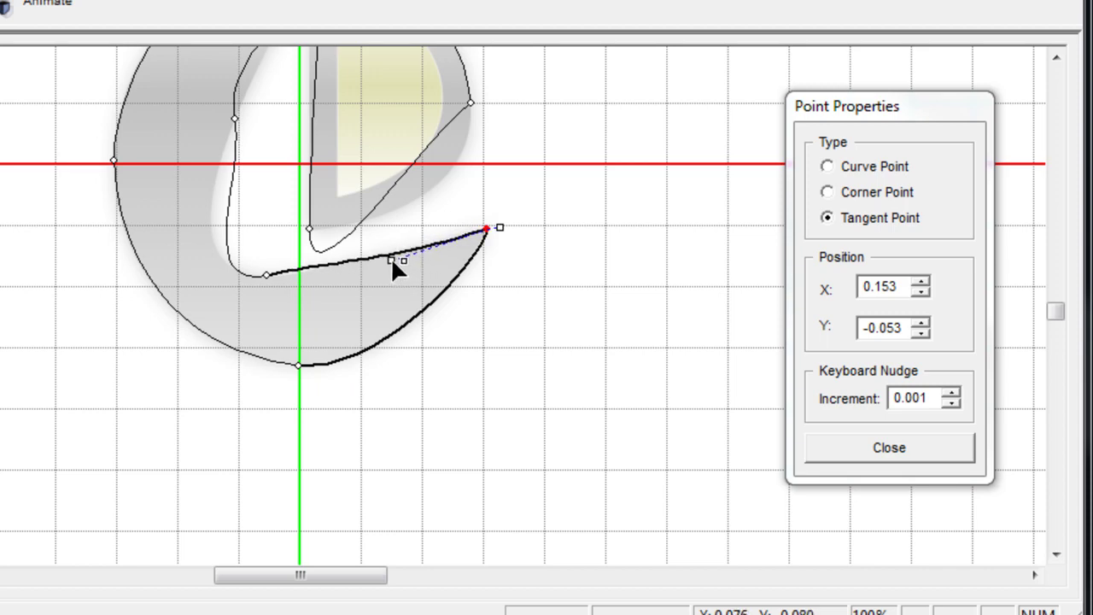
- Adjust both tangent handles of the inner contour's bottom point so the curve follows the logo's rounded inner corner
left_click(264, 273)
left_click_drag(340, 258, 319, 276)
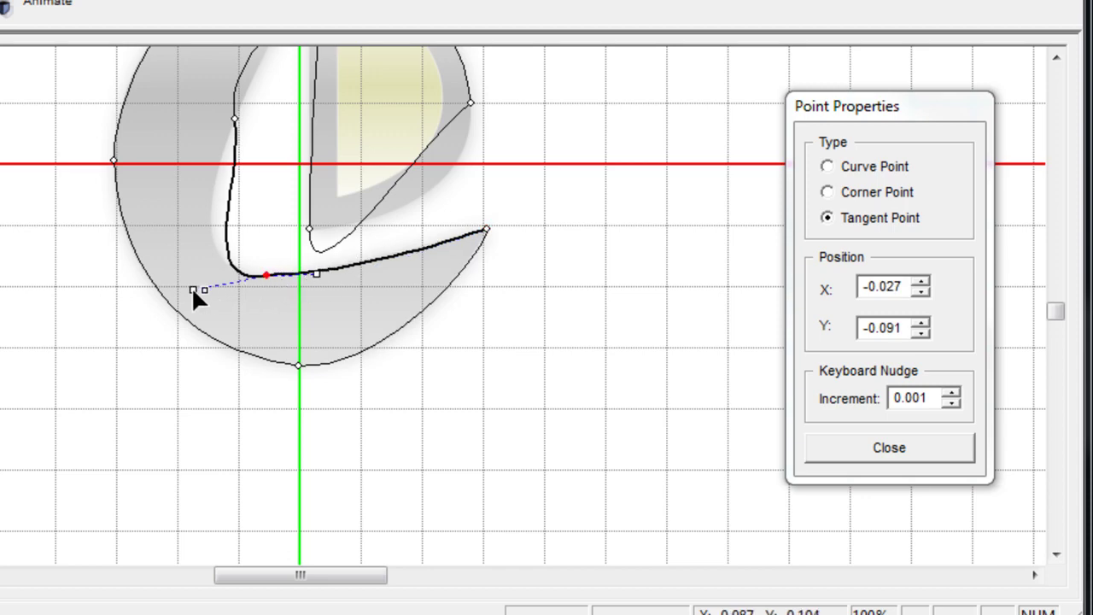
left_click_drag(194, 290, 168, 262)
- Reshape both tangent handles of the inner contour's left point so the edge runs smoothly up toward the inner apex
left_click(235, 118)
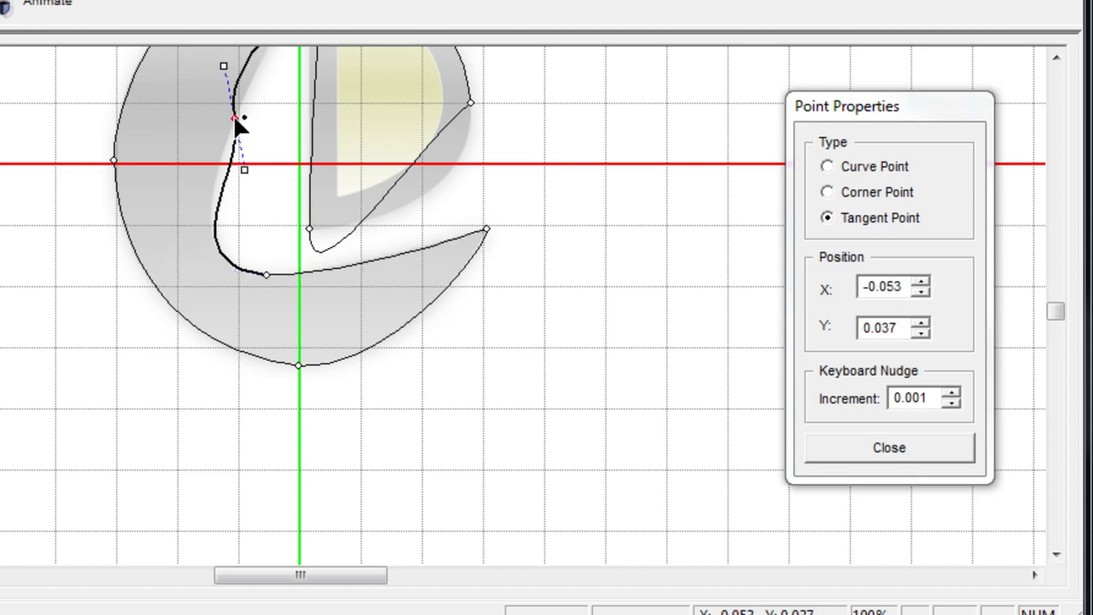
mouse_move(242, 166)
left_mouse_down()
mouse_move(227, 164)
mouse_move(231, 149)
left_mouse_up()
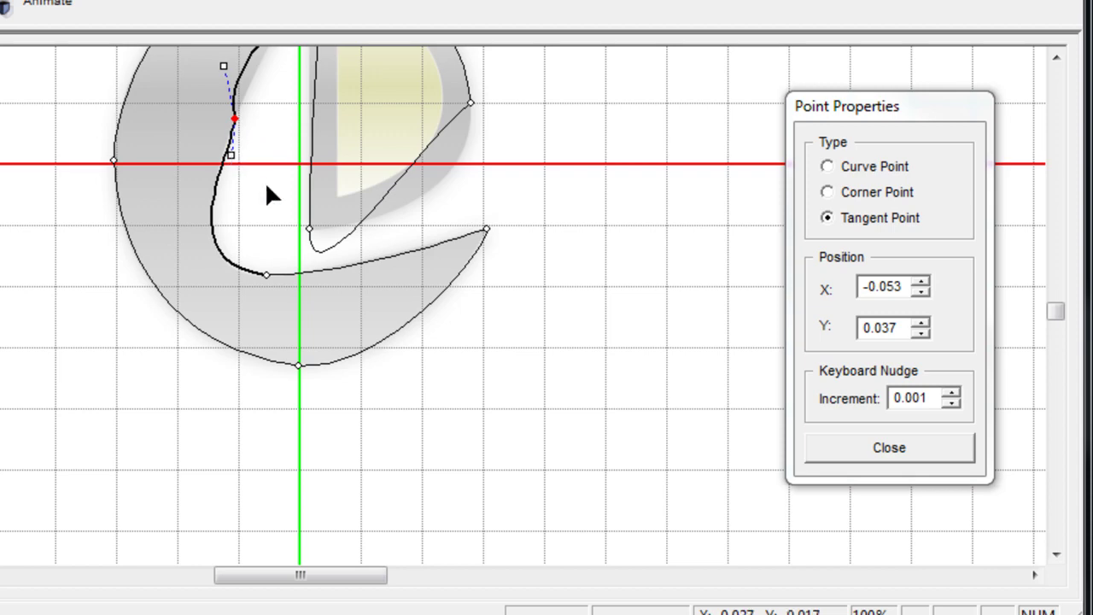
left_click_drag(1056, 312, 1056, 302)
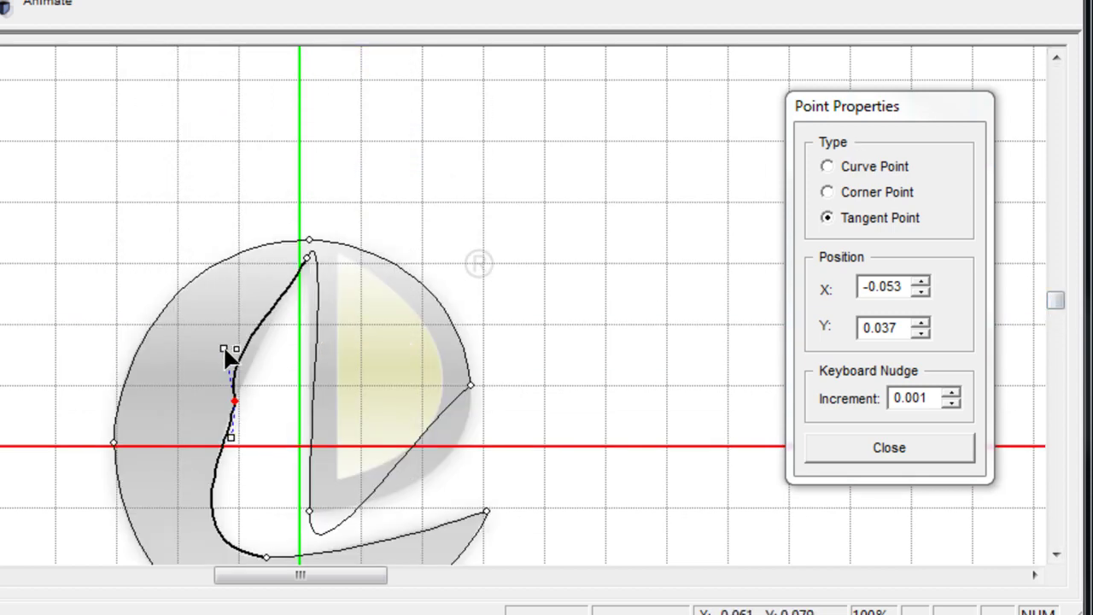
left_click_drag(226, 350, 254, 354)
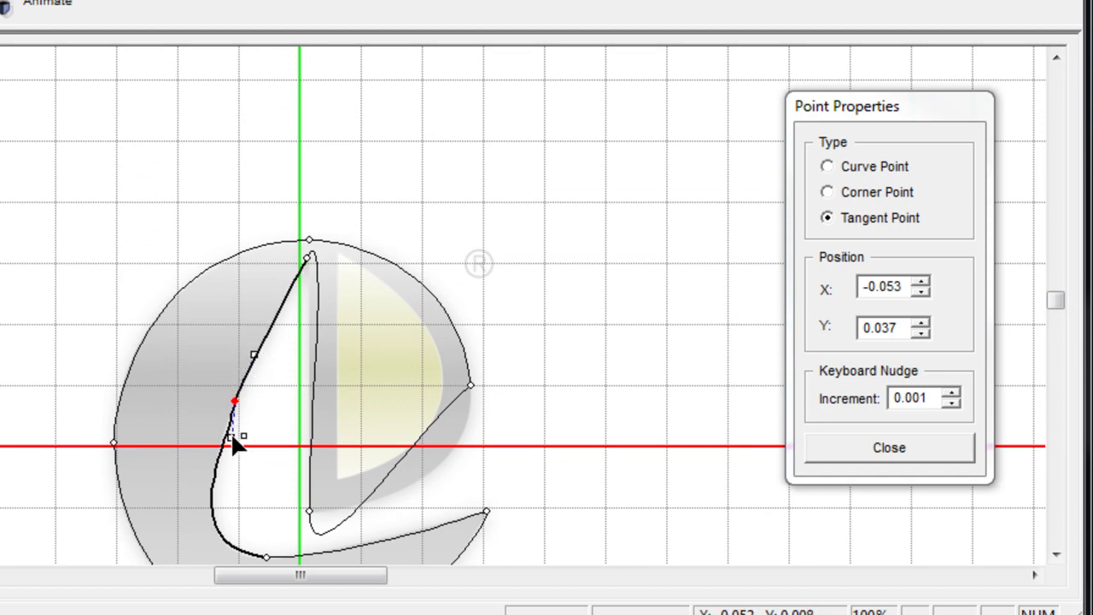
left_click_drag(230, 438, 226, 434)
- Shorten the tangent handles beyond the inner apex and the inner lower corner to form sharp corners joined by a straight vertical edge
left_click(309, 258)
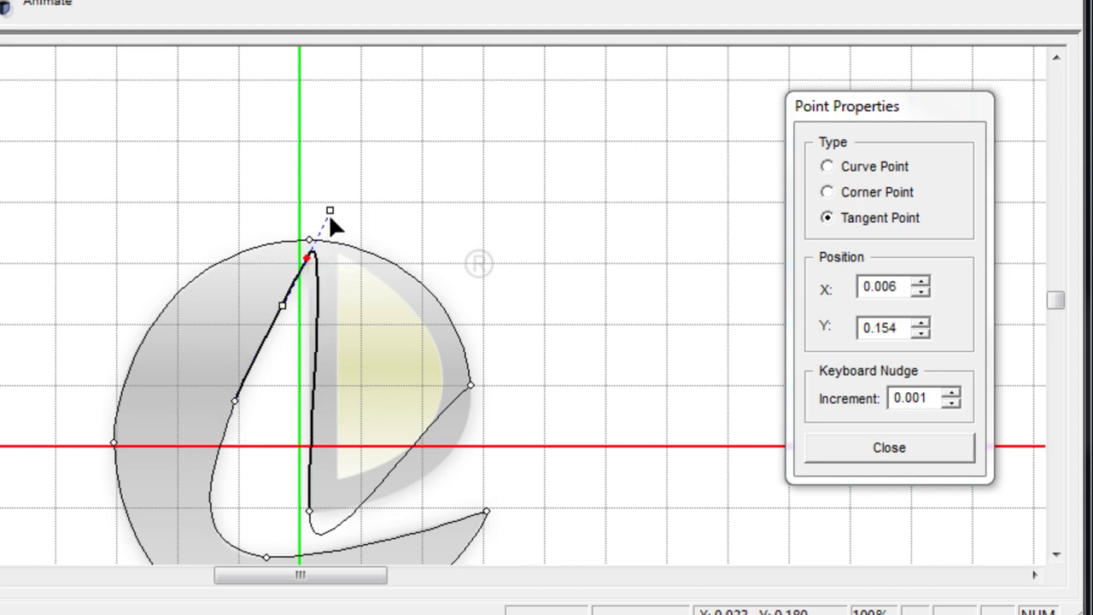
left_click_drag(329, 206, 301, 262)
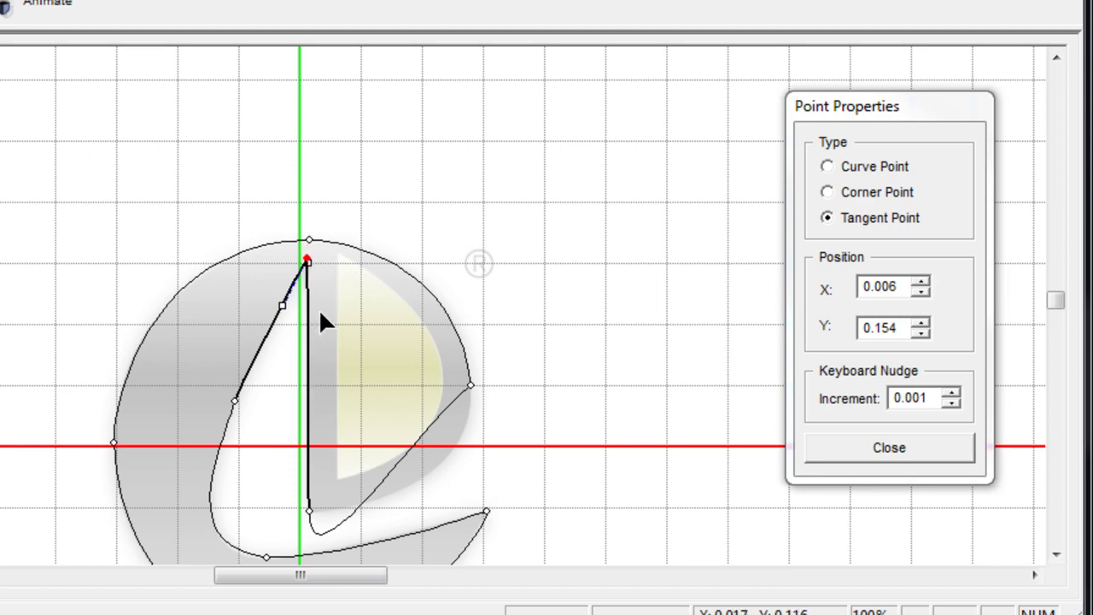
left_click(309, 512)
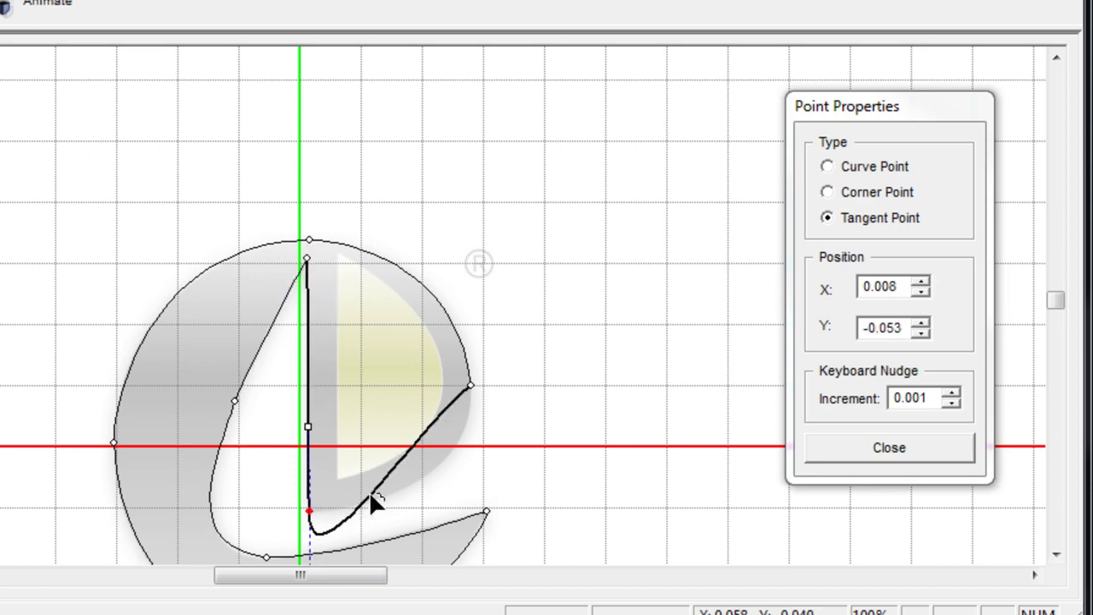
left_click_drag(1054, 303, 1053, 308)
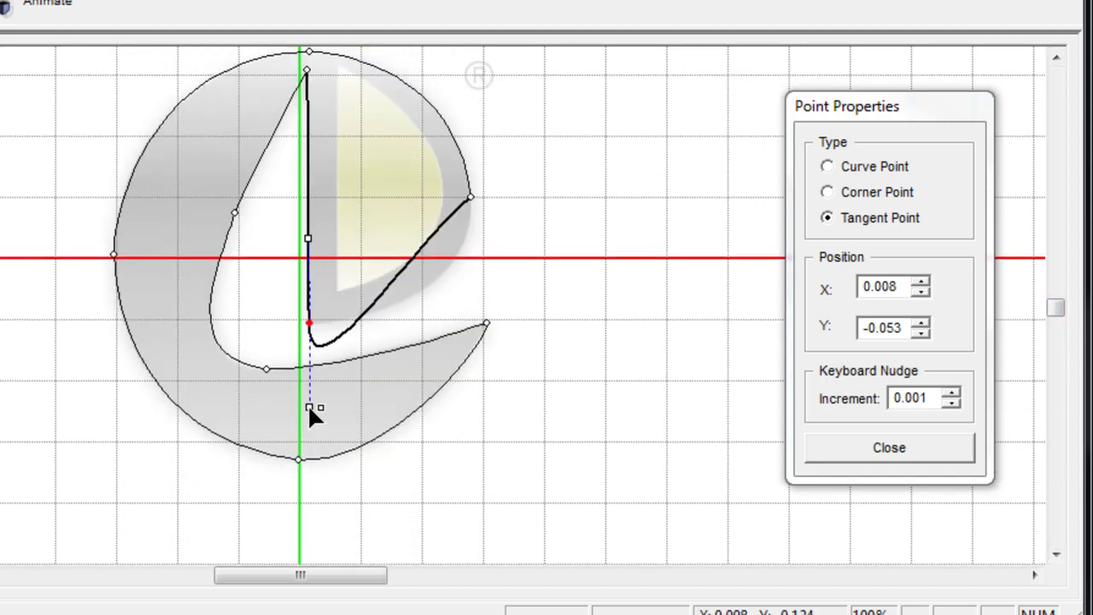
left_click_drag(309, 407, 308, 338)
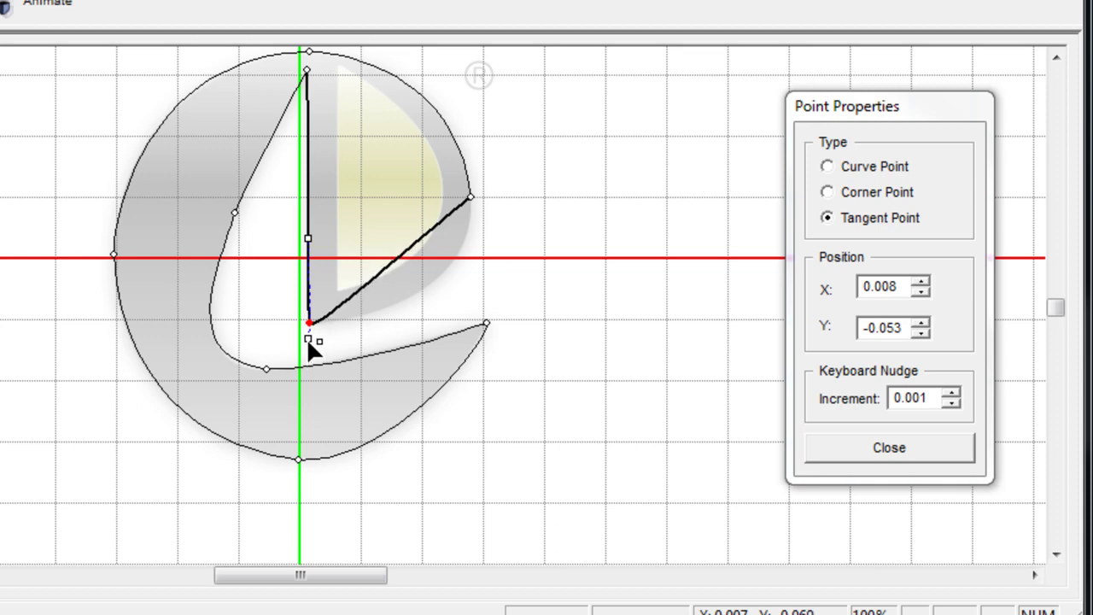
- Pull the right point's lower tangent handle outward and down so the curve follows the logo's lower-right bulge, then deselect the point
left_click(468, 198)
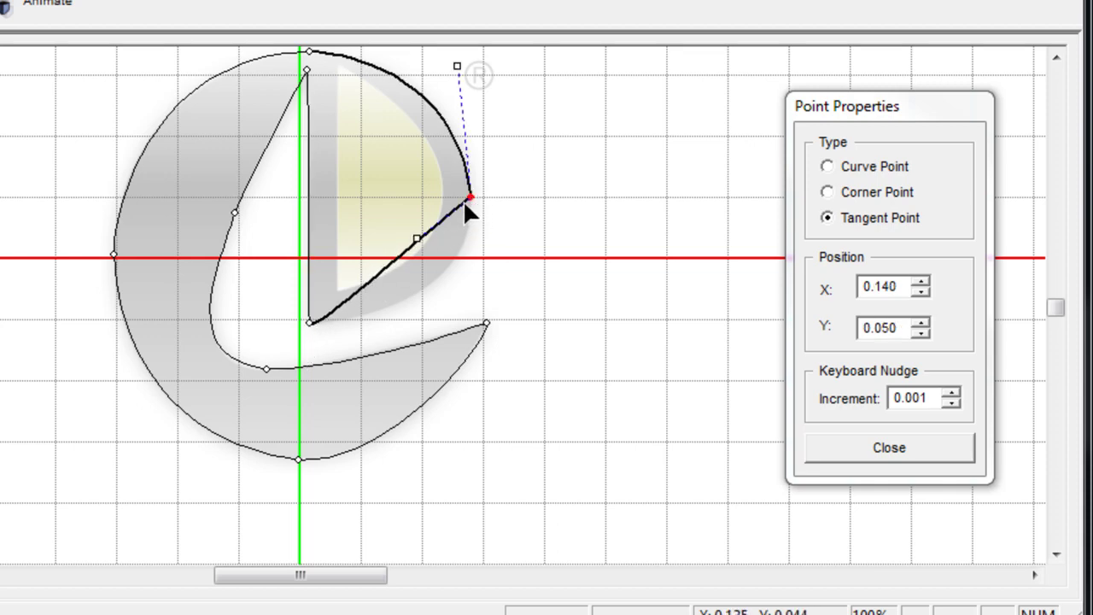
left_click_drag(419, 240, 490, 304)
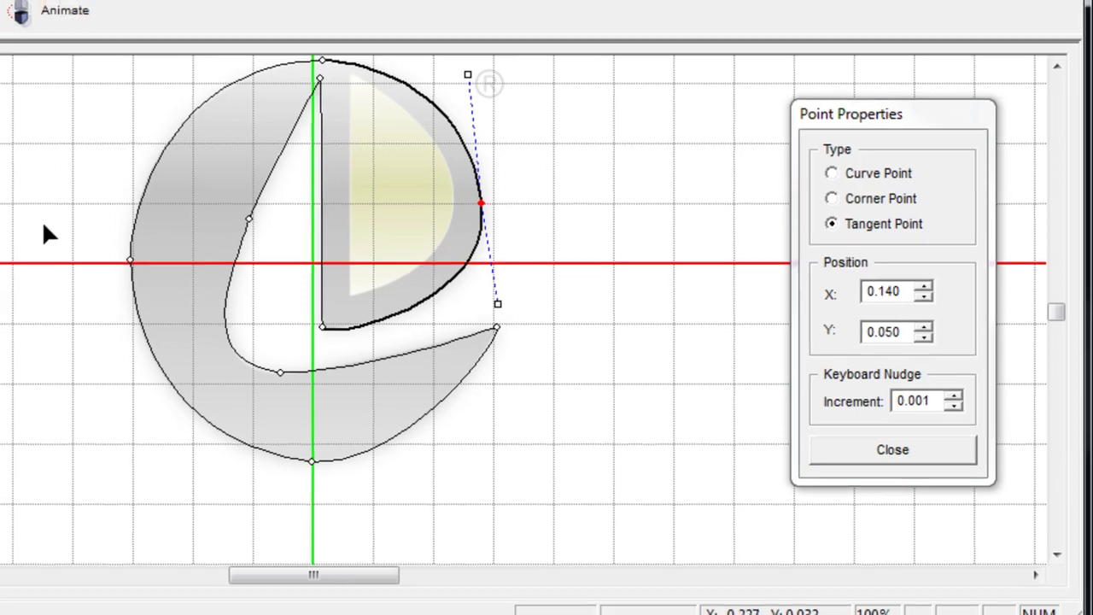
left_click(48, 230)
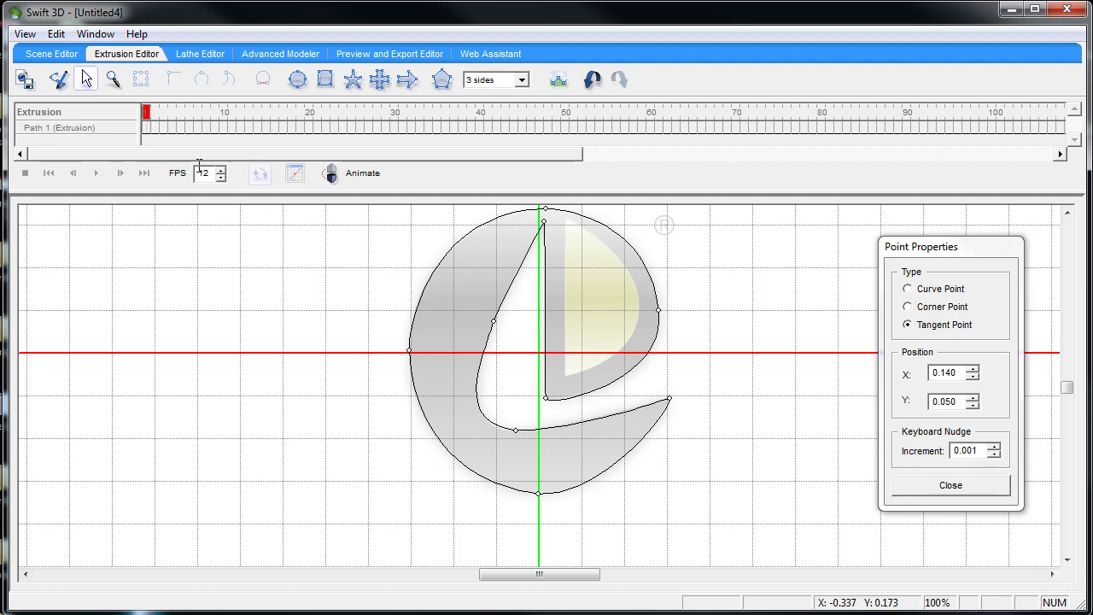
- Check the extruded logo in the 3D scene and return to its outline for editing
left_click(53, 55)
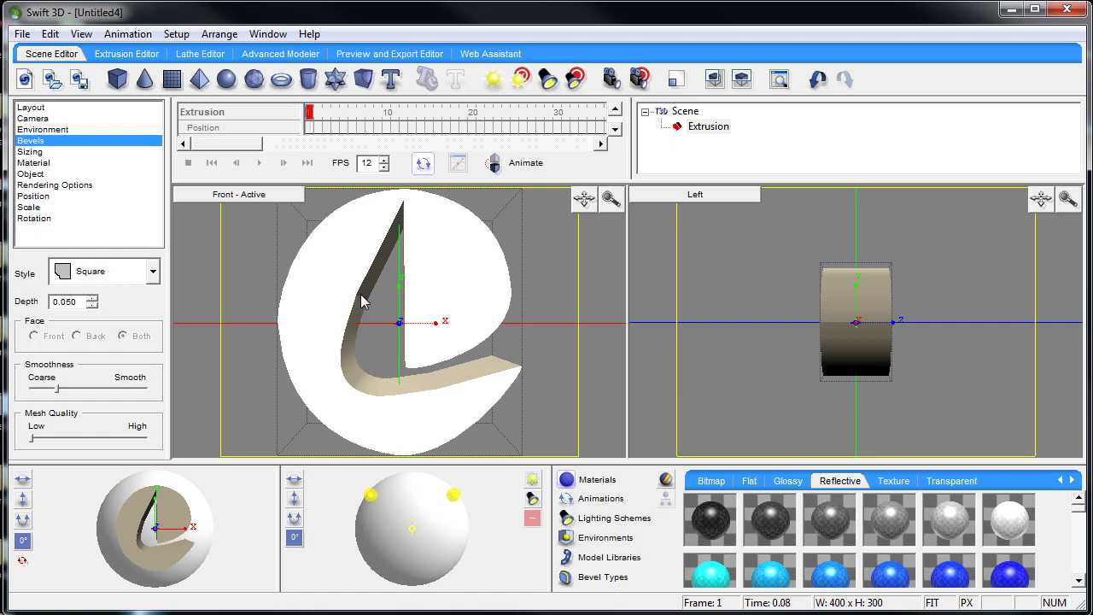
left_click(128, 54)
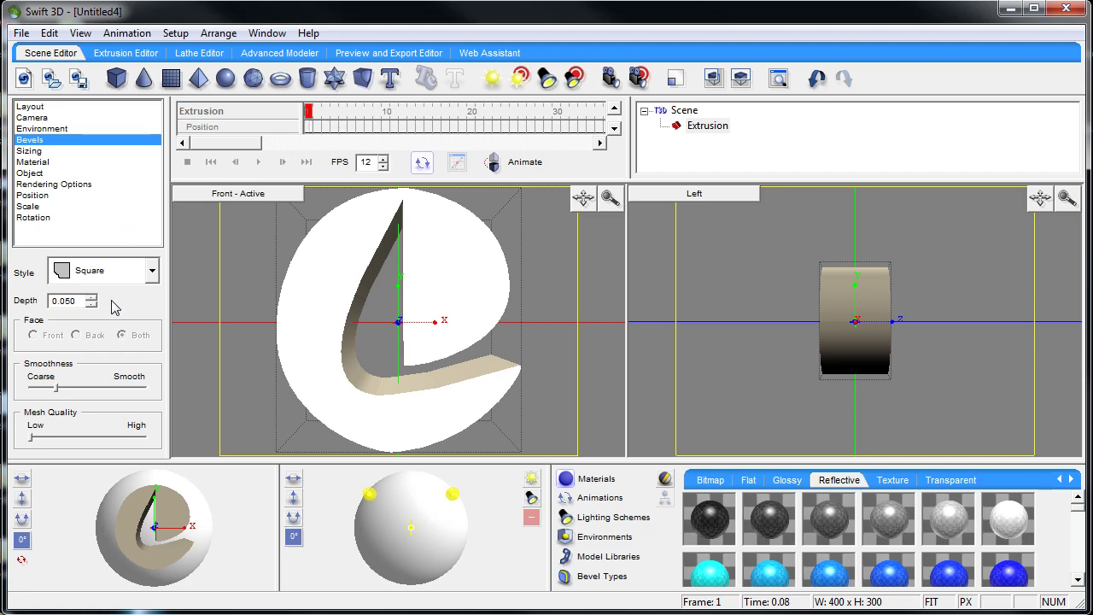
- Give the extrusion an Outer Round bevel with depth 0.008, and raise its smoothness and mesh quality to the maximum
left_click(152, 270)
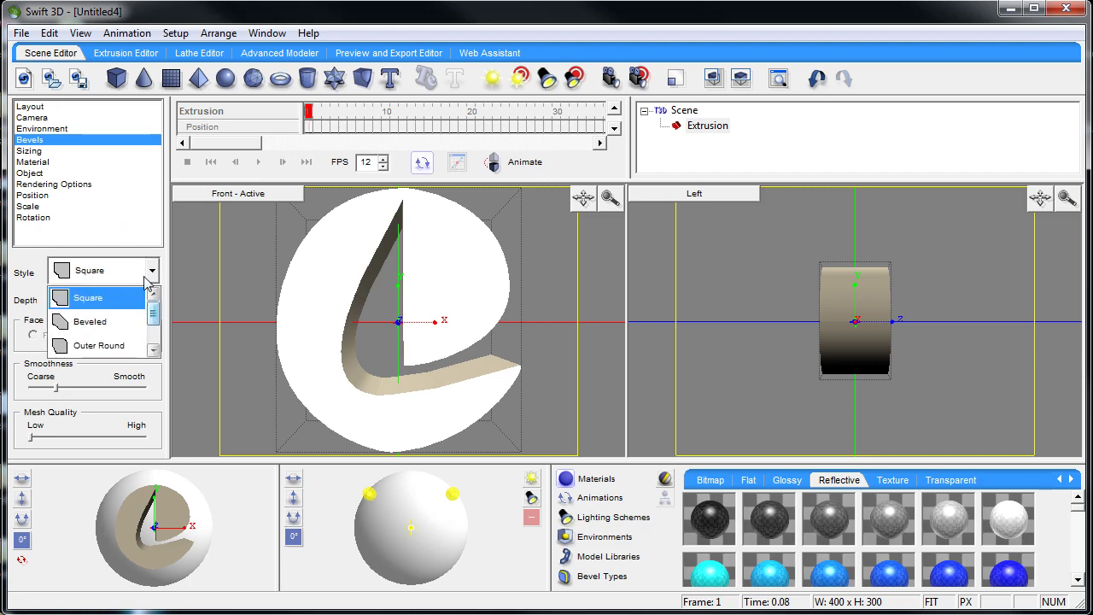
left_click(94, 348)
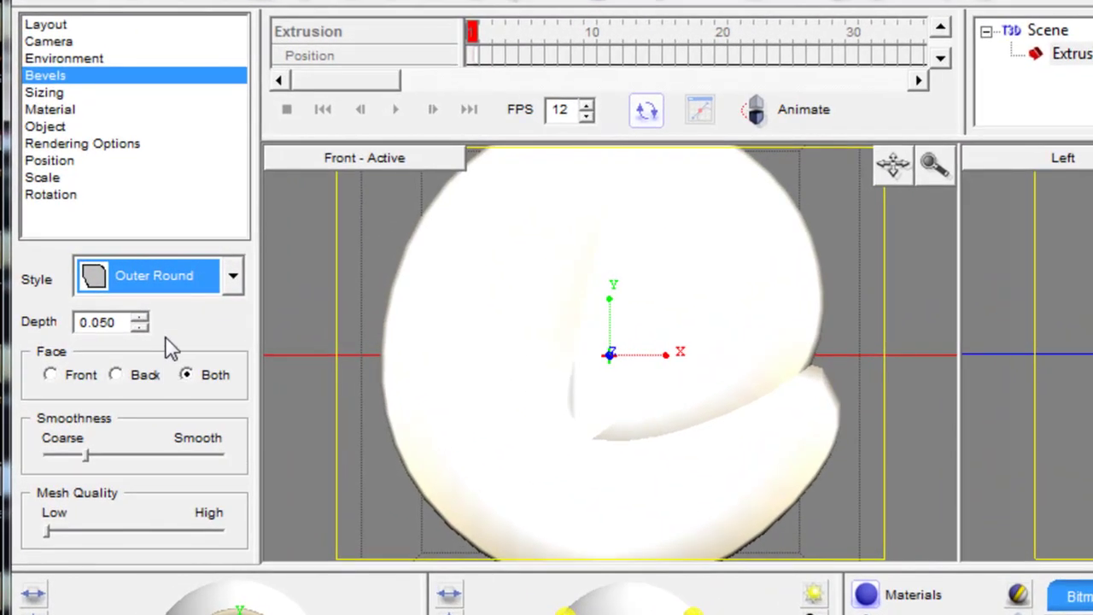
left_click(82, 300)
left_click_drag(126, 322, 104, 322)
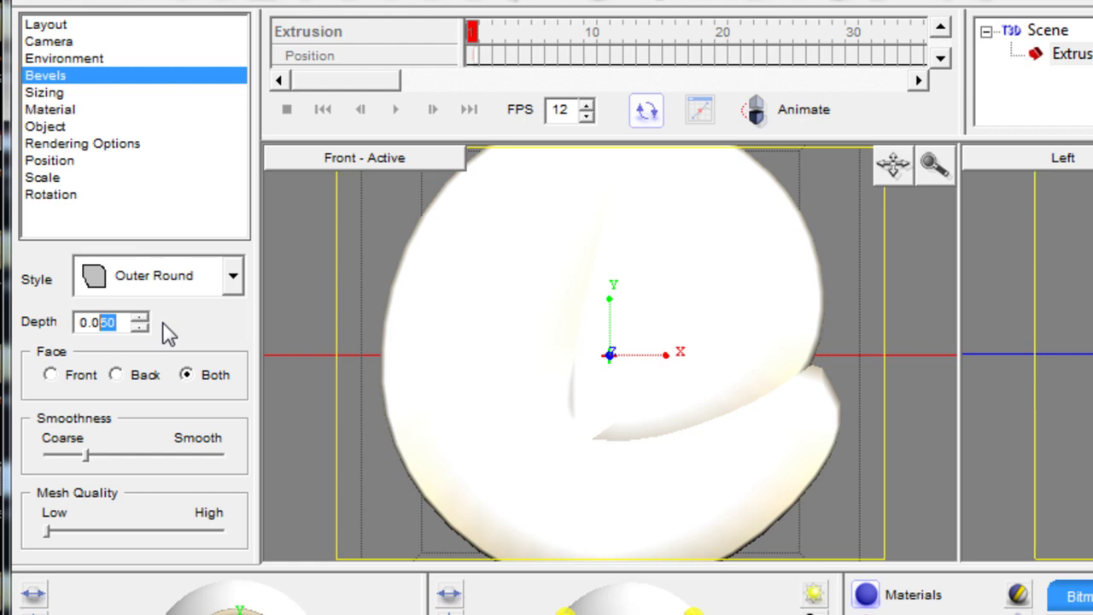
type("0")
left_click(504, 246)
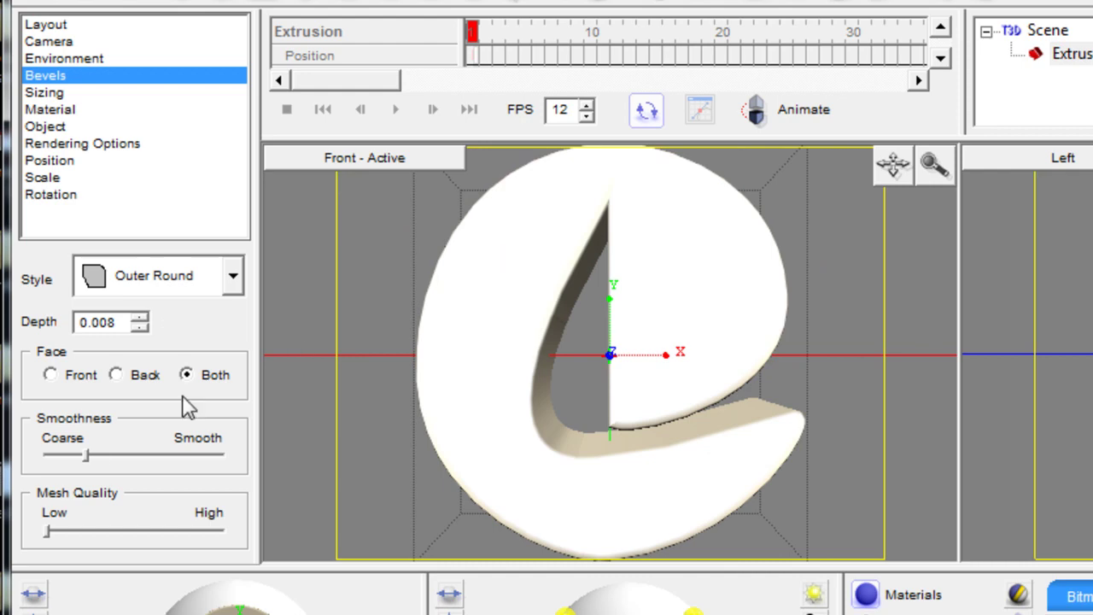
left_click_drag(91, 464, 254, 464)
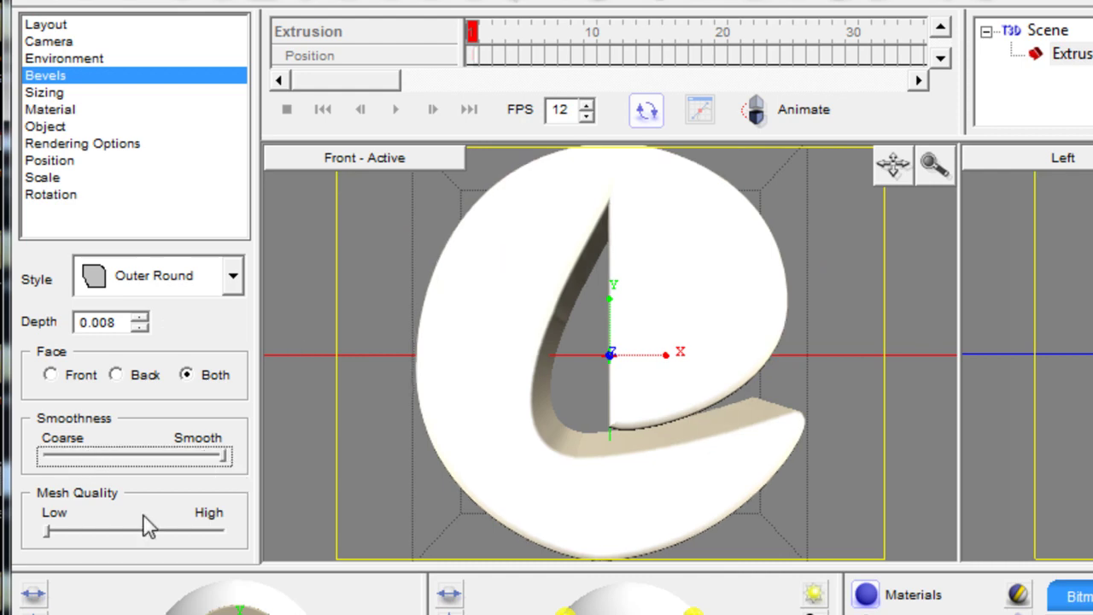
left_click_drag(52, 538, 232, 537)
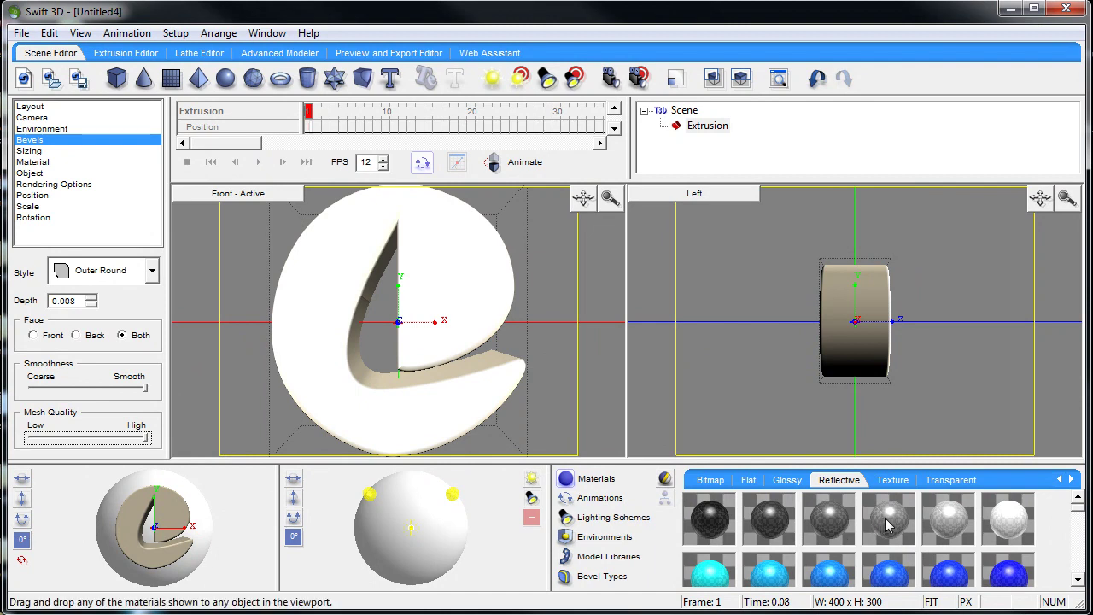
- Apply the ER - Reflective 04 material to the logo's front face and side surfaces
left_click_drag(890, 529, 431, 420)
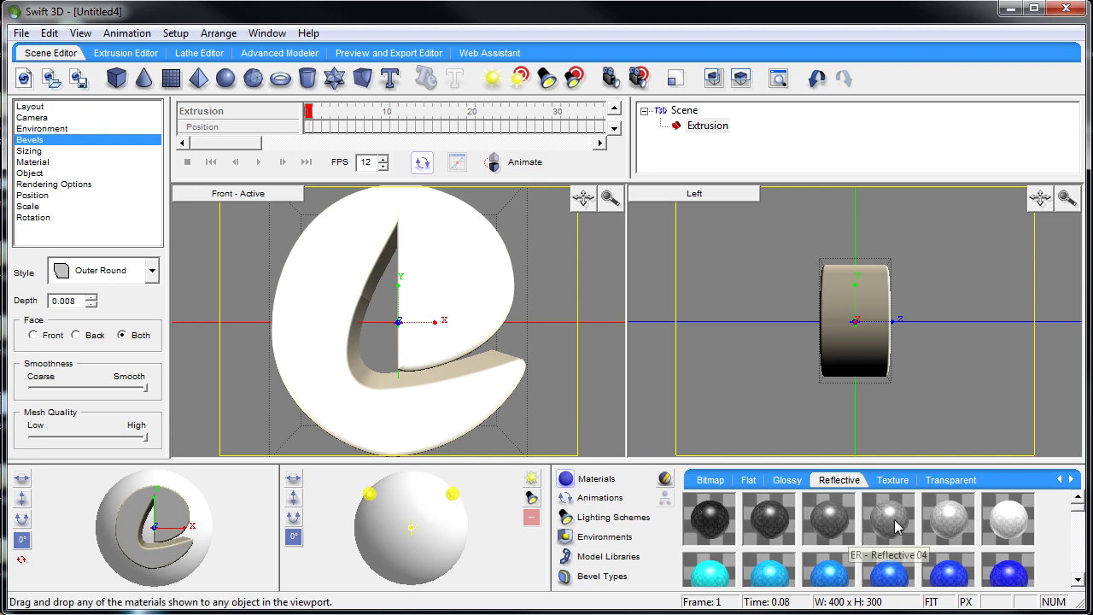
left_click_drag(895, 528, 425, 384)
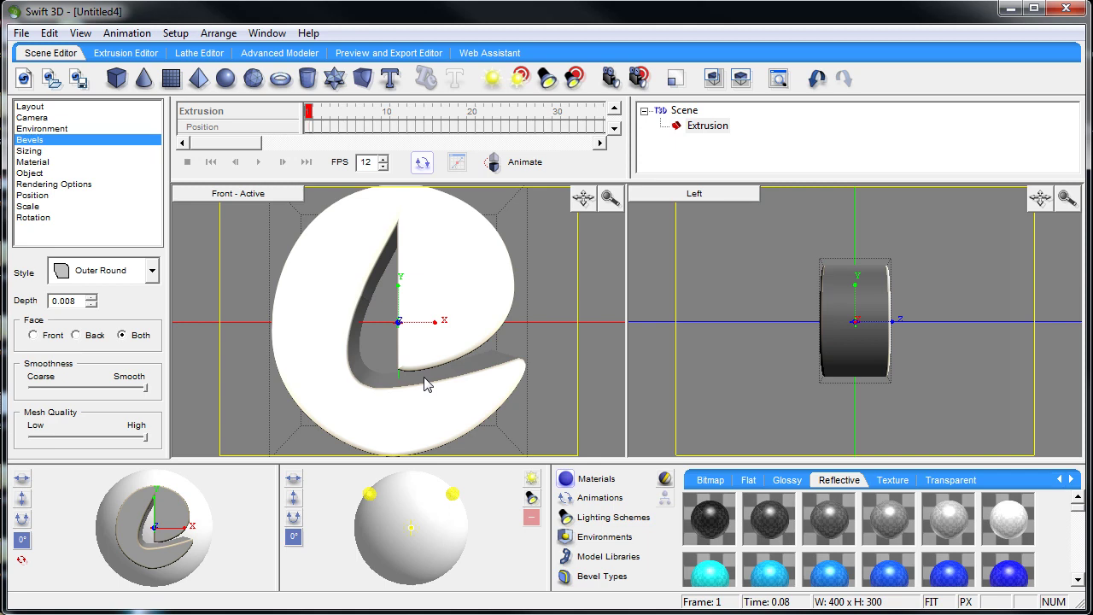
- Delete the central point light and cover the logo's bevel with the gray reflective material one shade darker than ER - Reflective 04
left_click(411, 528)
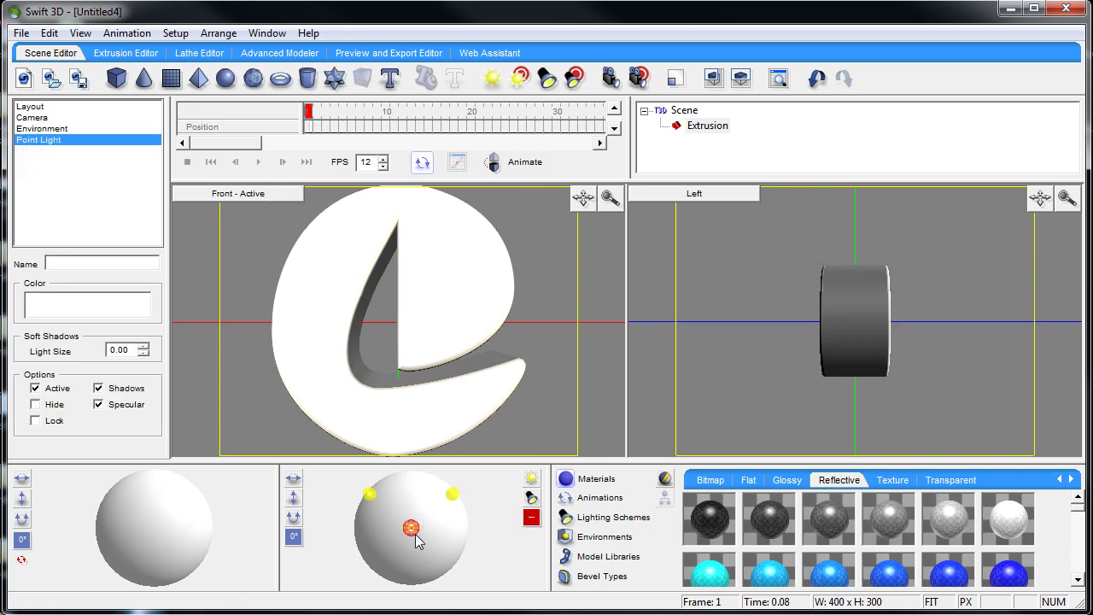
left_click(531, 517)
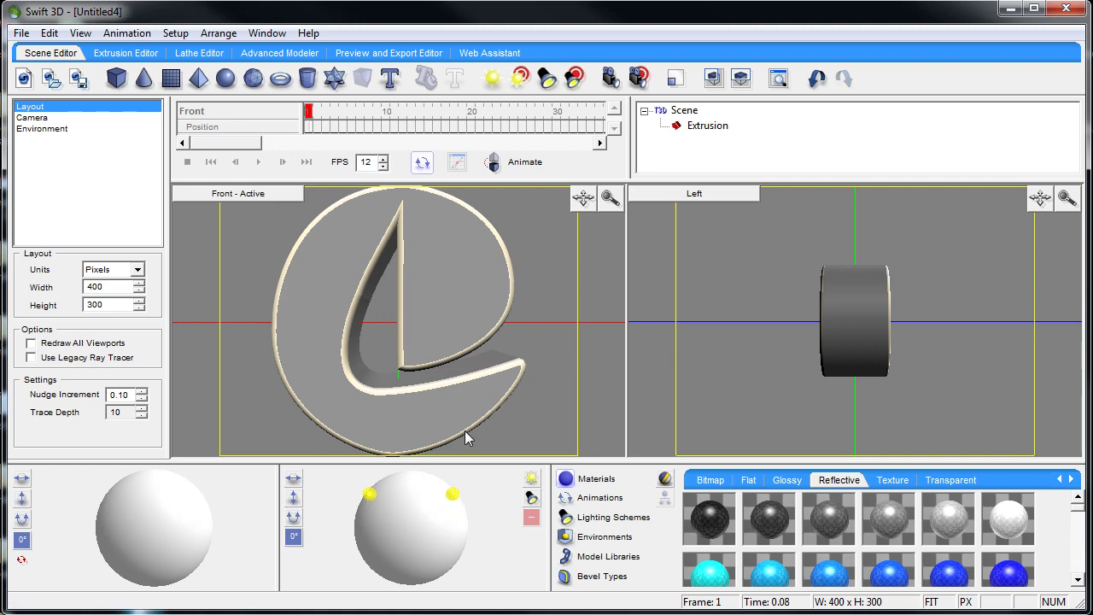
left_click_drag(897, 526, 513, 371)
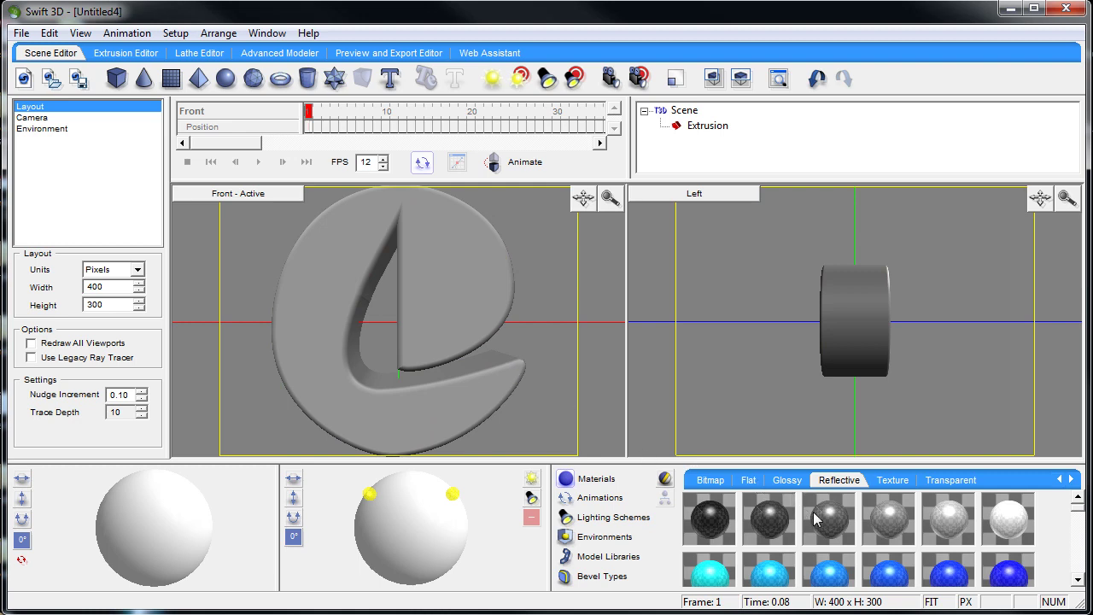
left_click_drag(825, 520, 470, 377)
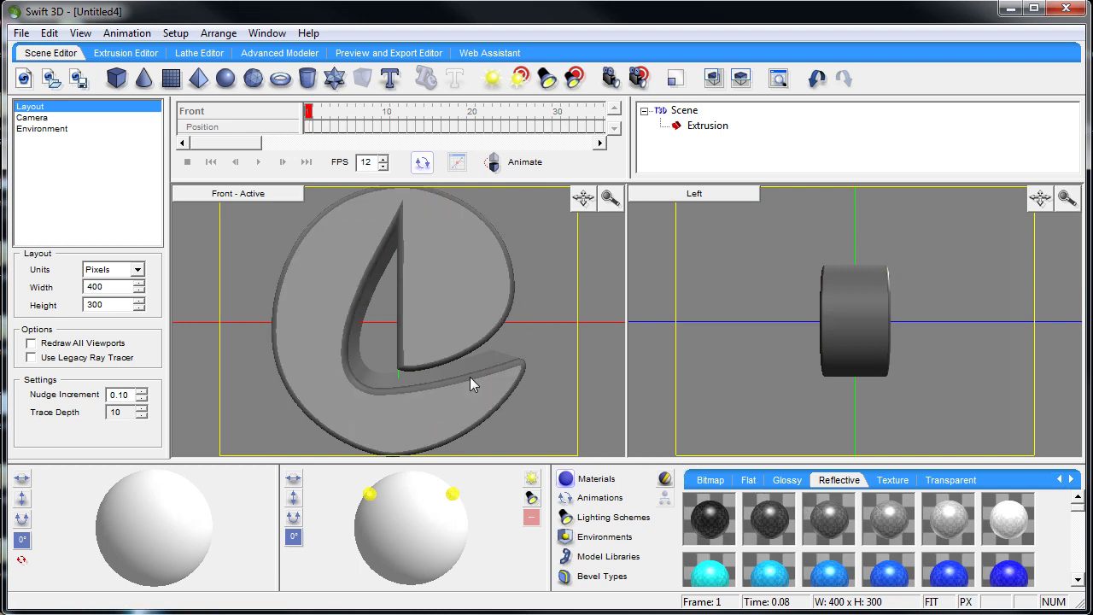
- Render frame 1 of the logo as a raster preview
left_click(378, 55)
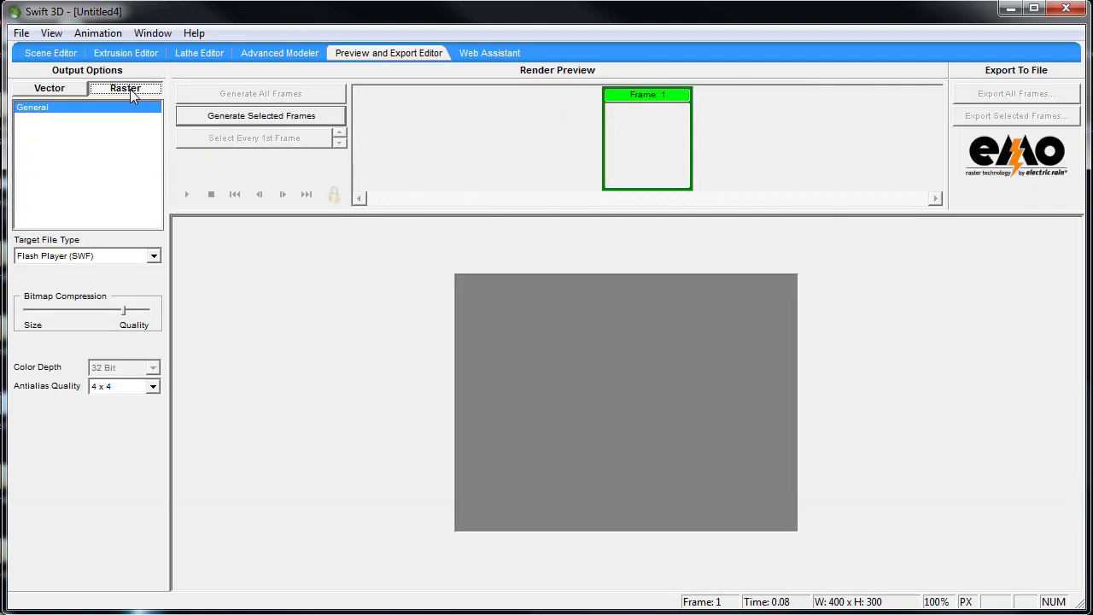
left_click(295, 116)
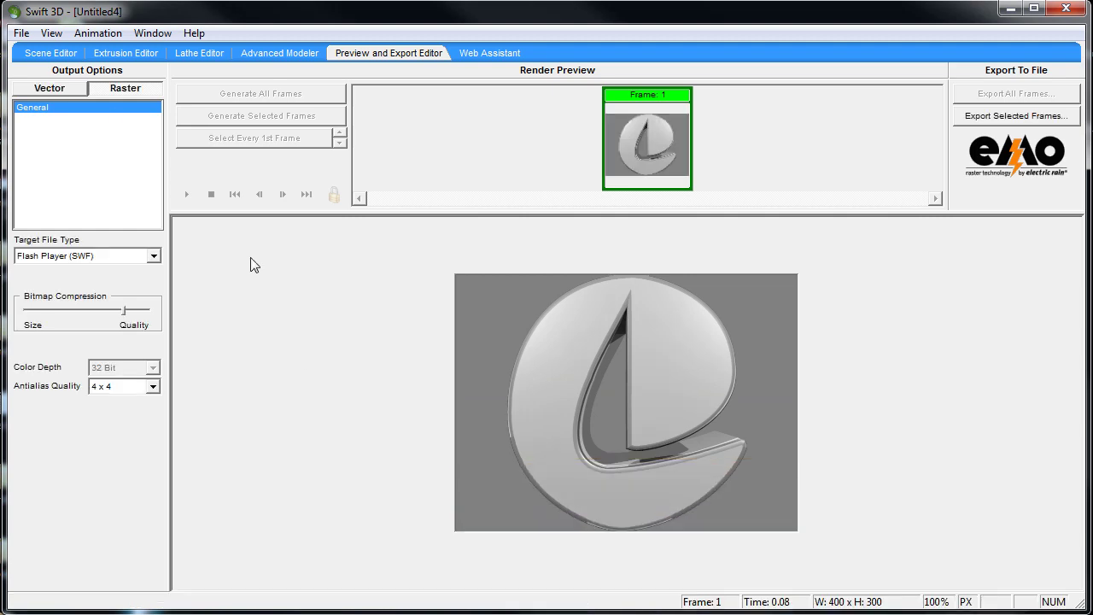
- Set the extrusion's Z scale factor to 0.15 in the scene to make the logo thinner
left_click(58, 53)
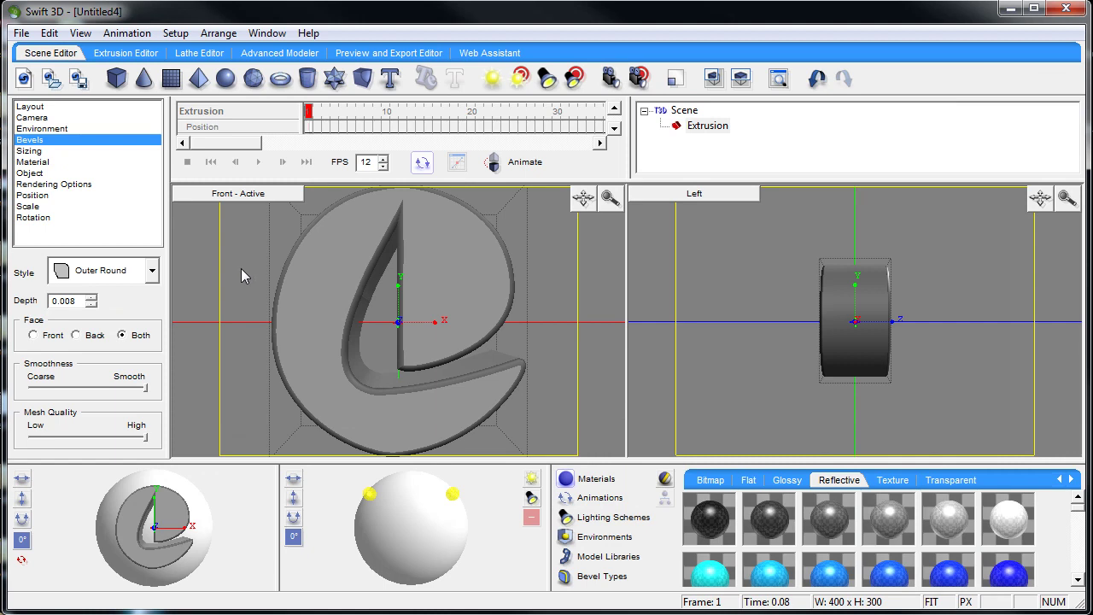
left_click(36, 208)
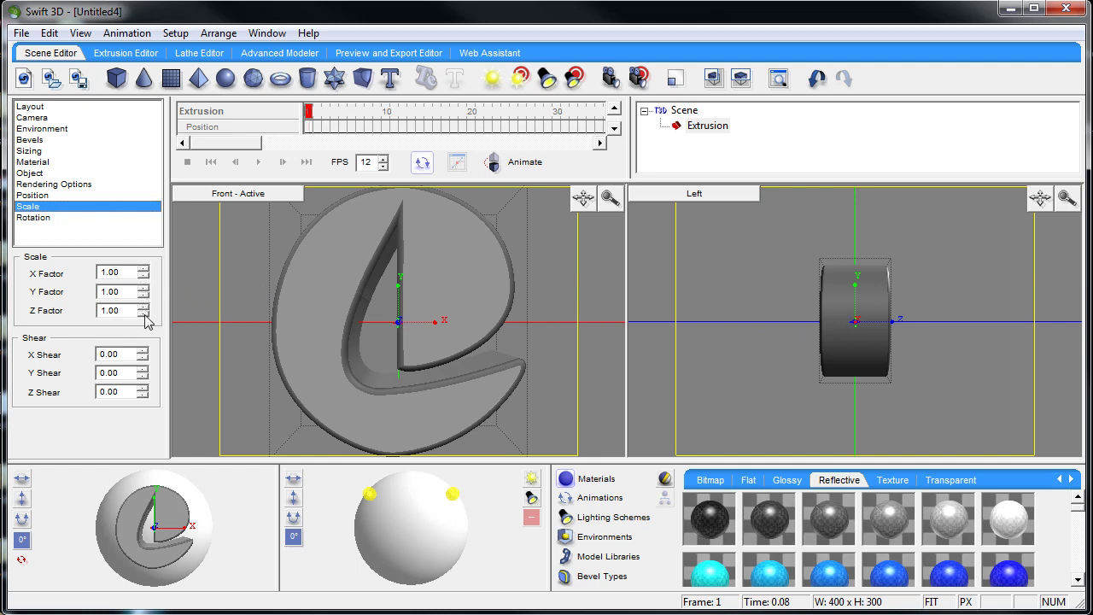
left_click_drag(144, 314, 143, 314)
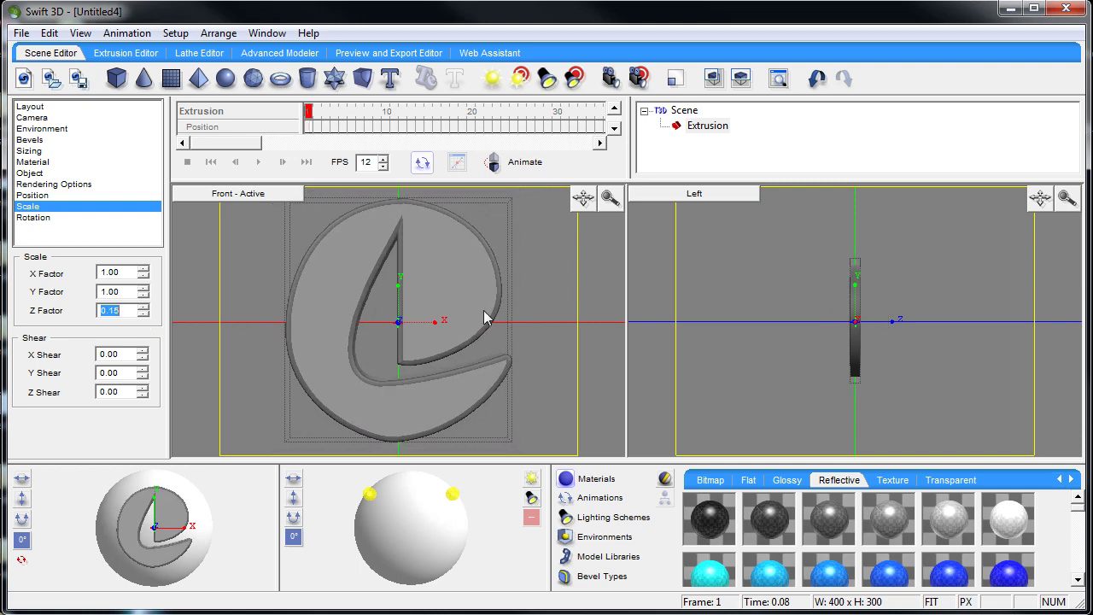
- Inspect the thinned logo from the Front, Right and Top views, ending with the second viewport back on Left
left_click(741, 194)
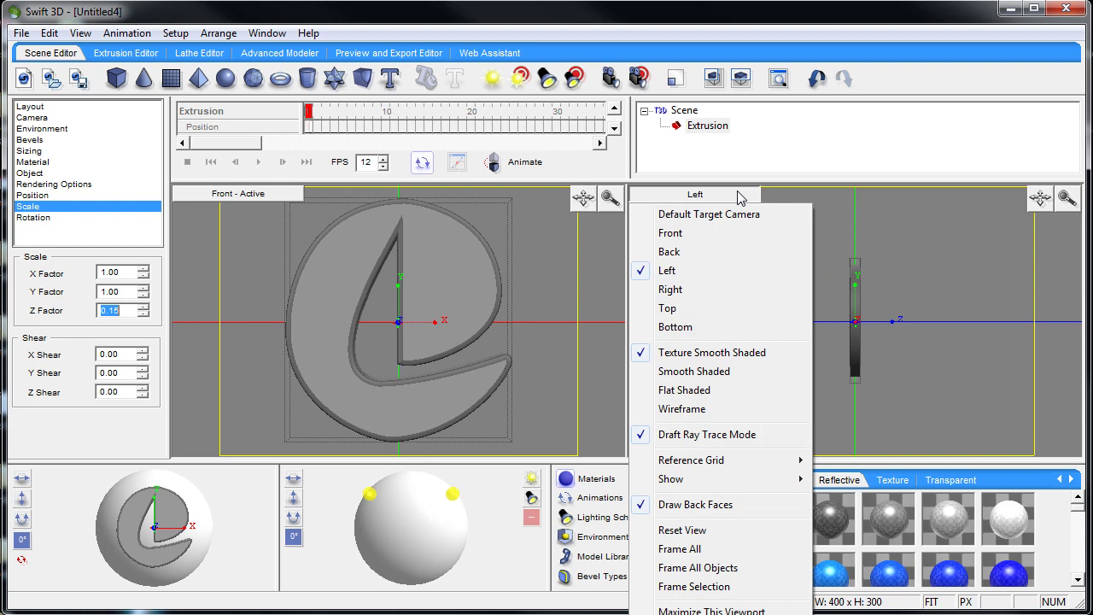
left_click(686, 234)
left_click(708, 196)
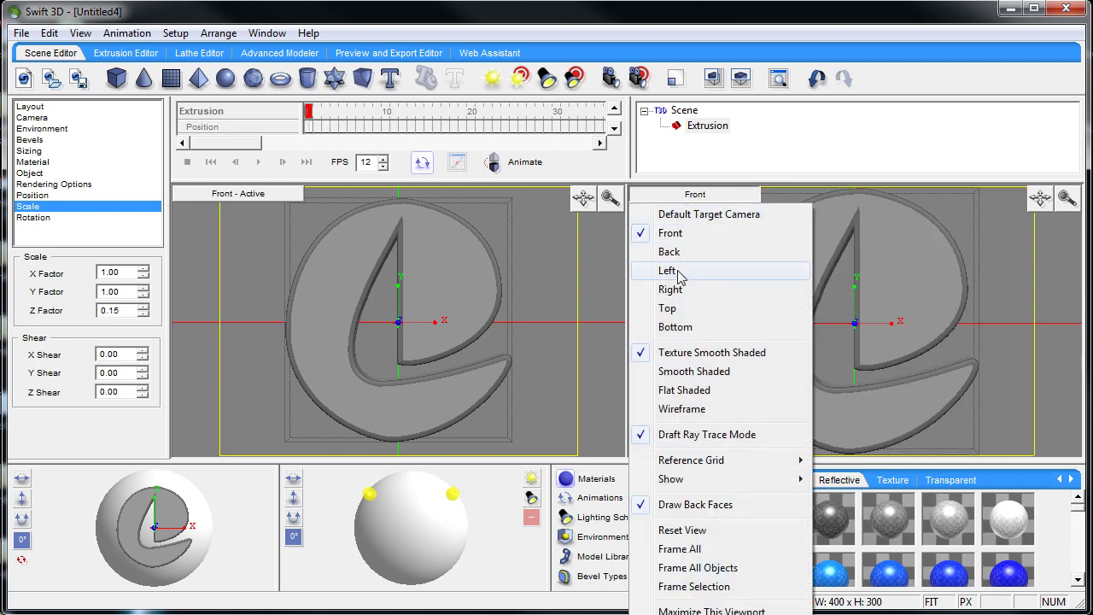
left_click(683, 288)
left_click(703, 195)
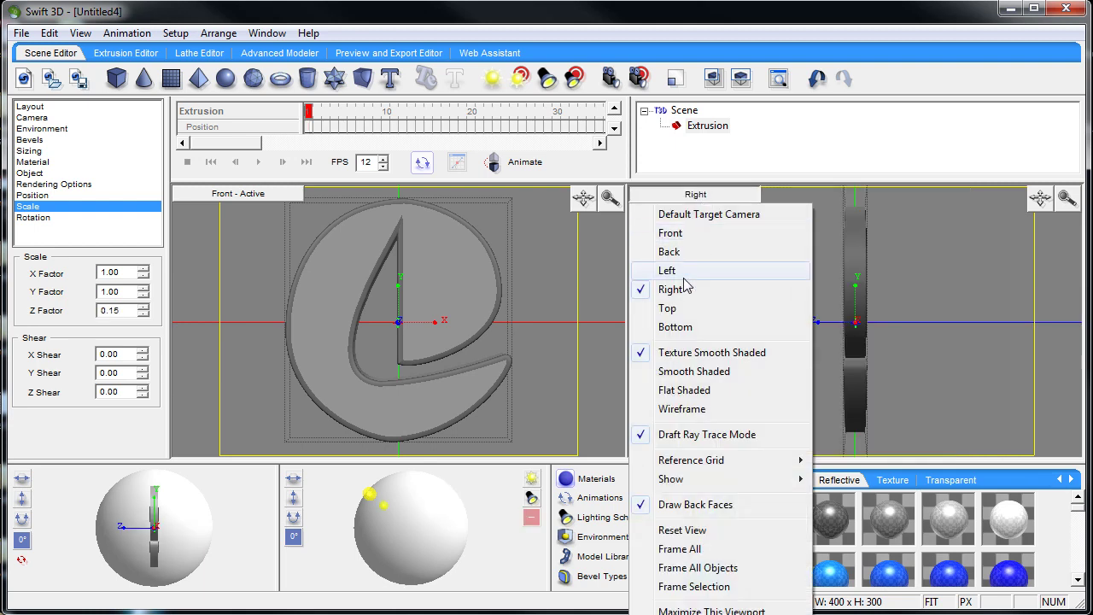
left_click(674, 305)
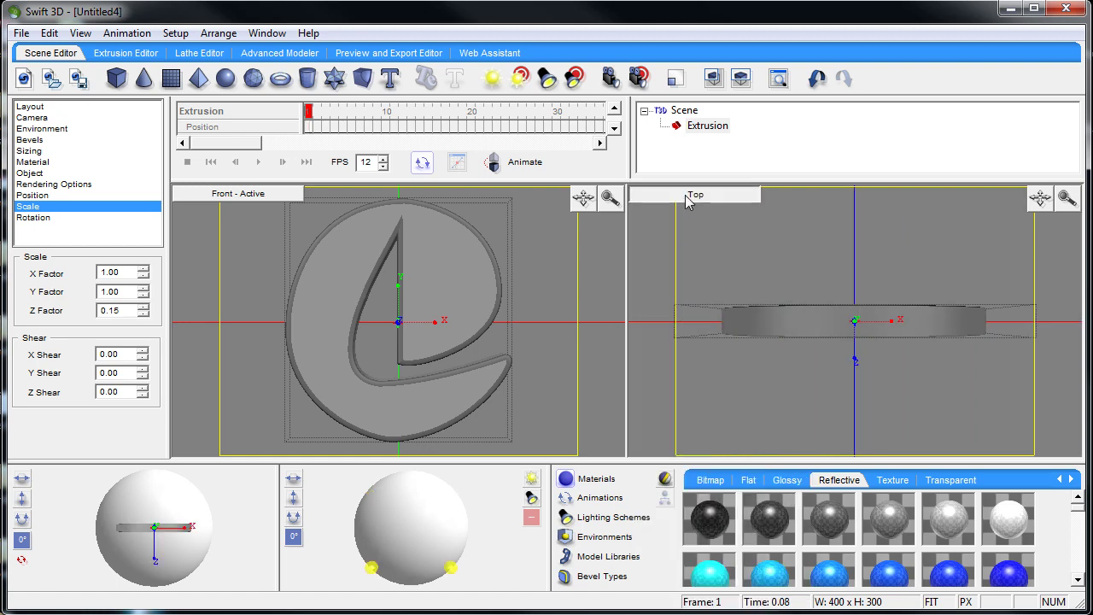
left_click(688, 194)
left_click(675, 274)
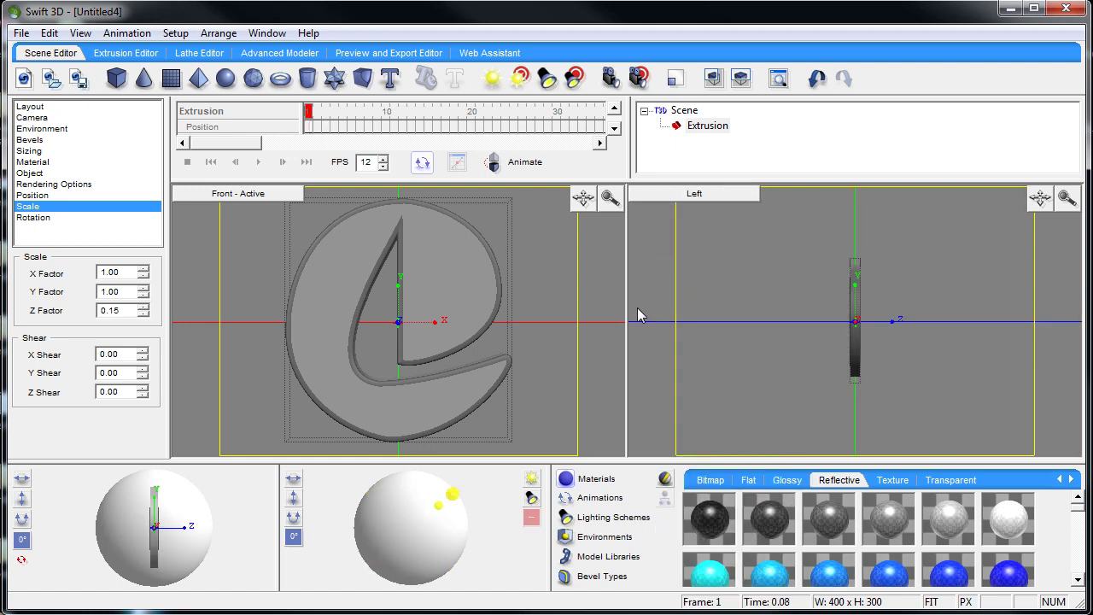
- Adjust the Front view's camera slightly around the logo and render frame 1 as a raster preview
left_click(740, 306)
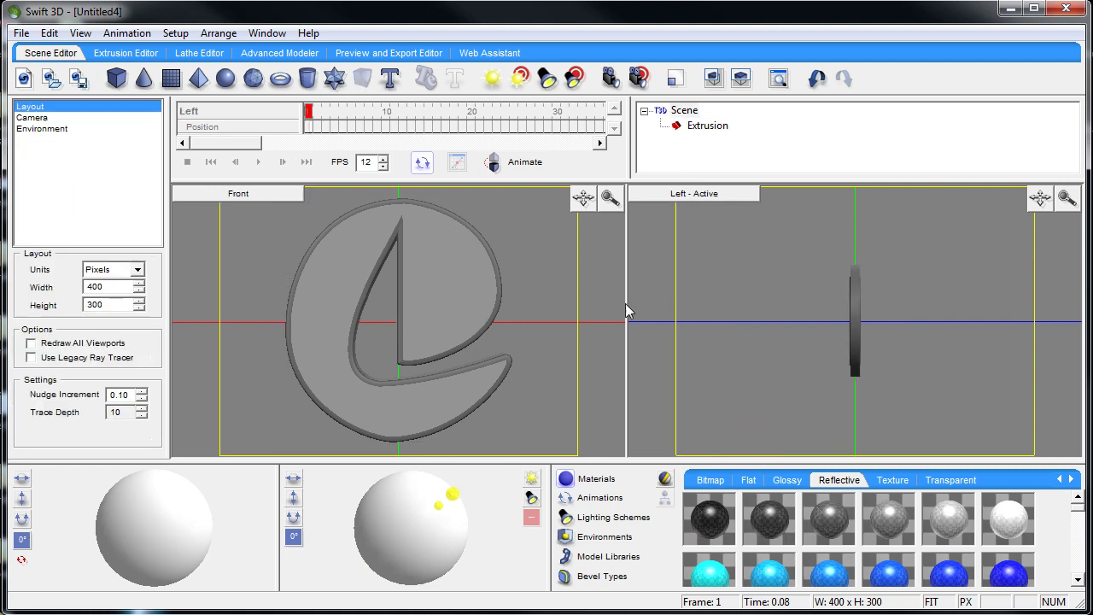
left_click(550, 299)
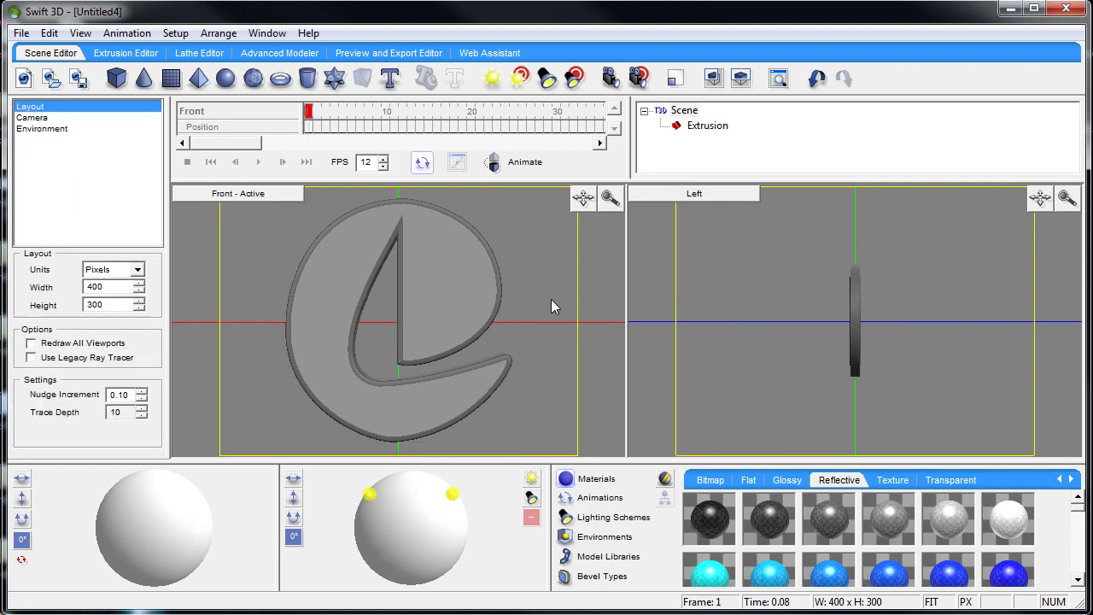
mouse_move(546, 285)
left_mouse_down()
mouse_move(586, 256)
mouse_move(551, 294)
mouse_move(543, 279)
mouse_move(519, 279)
mouse_move(526, 268)
mouse_move(537, 276)
left_mouse_up()
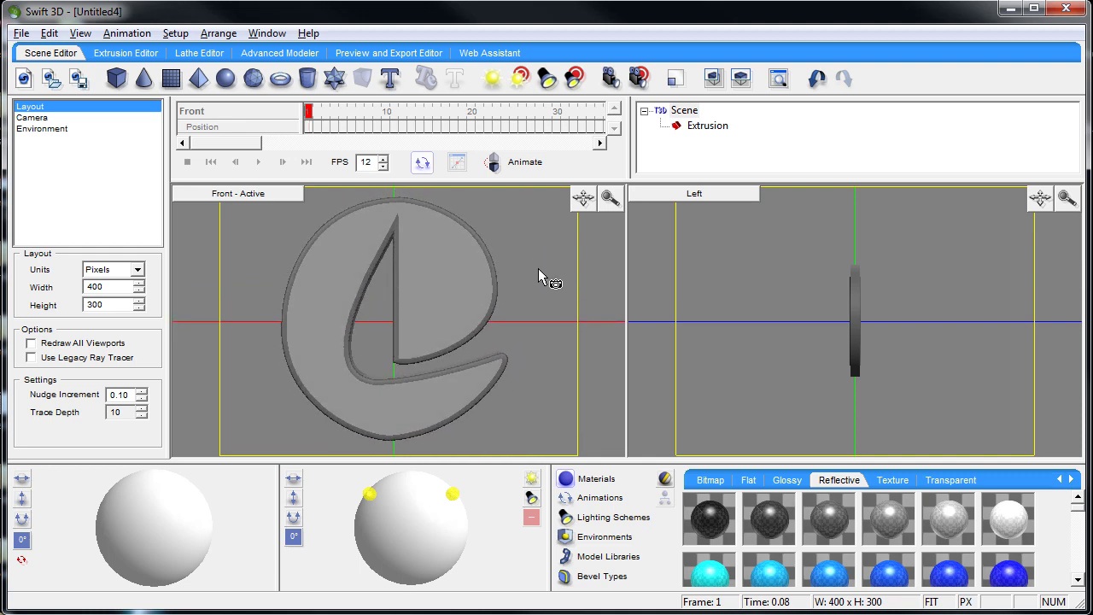
mouse_move(539, 270)
left_mouse_down()
mouse_move(552, 419)
mouse_move(531, 195)
mouse_move(561, 287)
mouse_move(561, 390)
mouse_move(552, 268)
mouse_move(541, 263)
left_mouse_up()
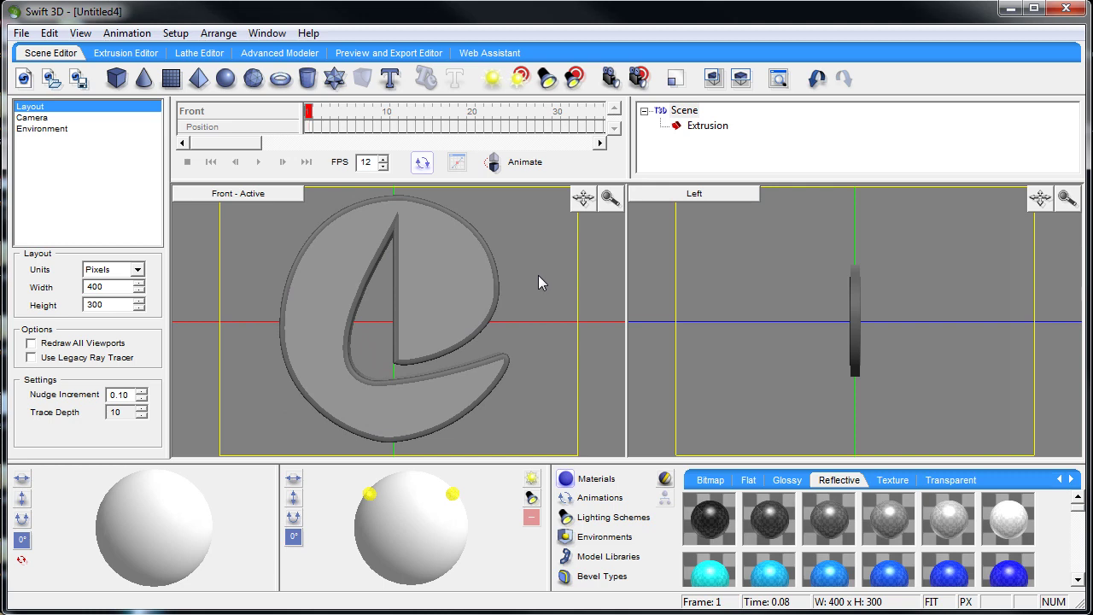
left_click(481, 281)
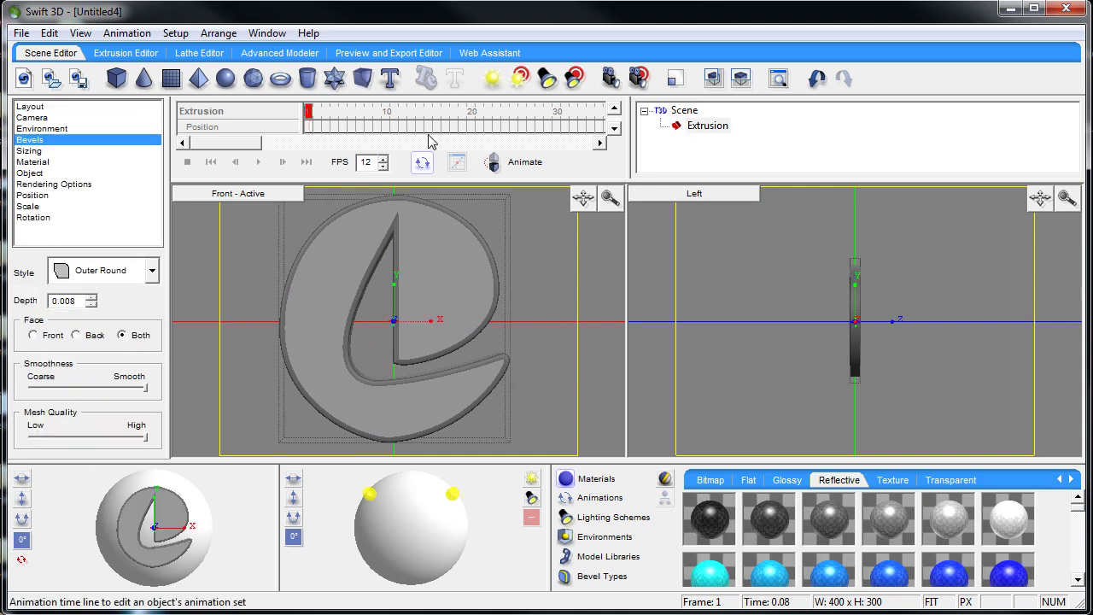
left_click(375, 56)
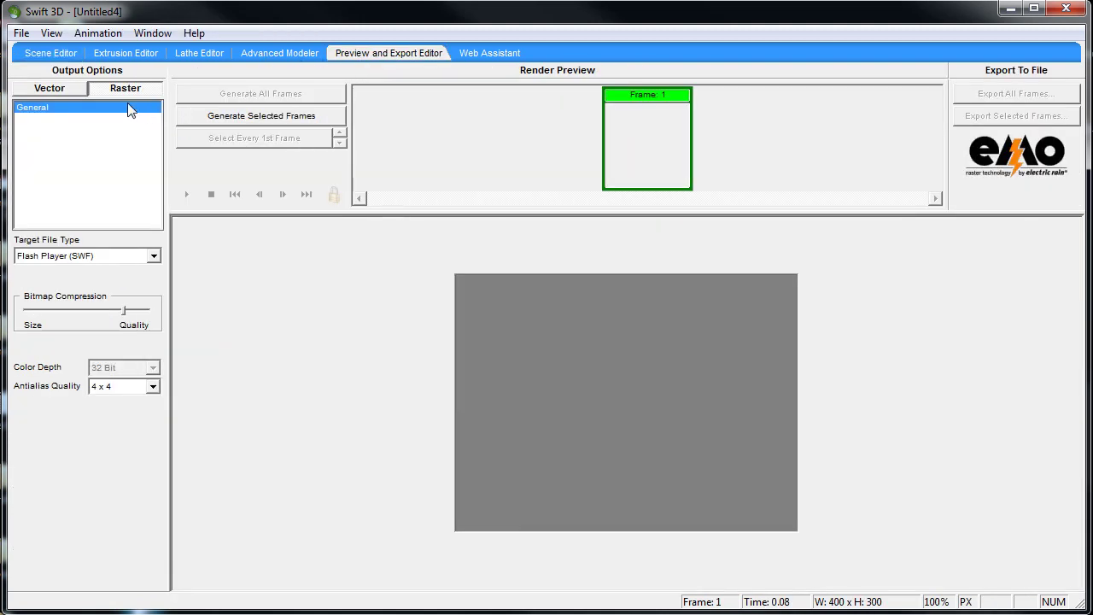
left_click(260, 120)
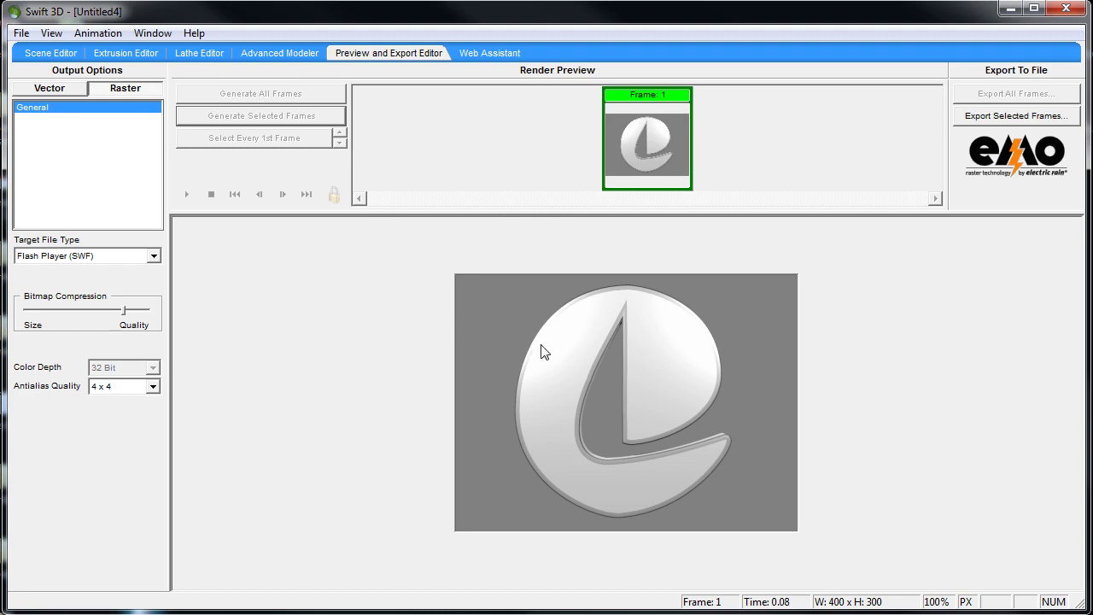
- Set the logo's bevel depth to 0.005 in the scene and render frame 1 again as a raster preview
left_click(70, 55)
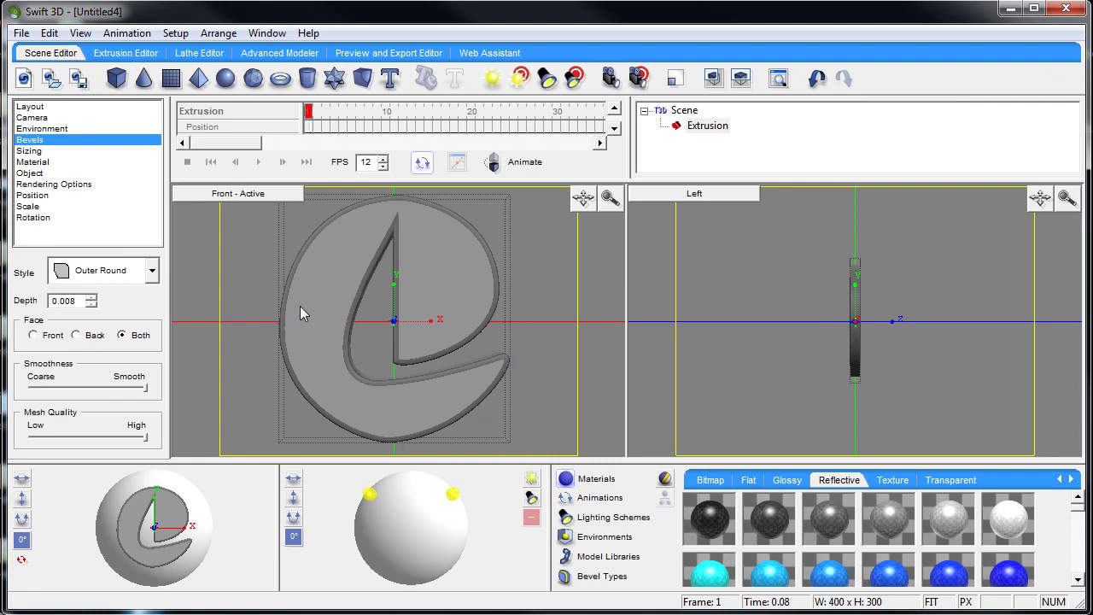
left_click_drag(80, 301, 73, 300)
left_click(334, 328)
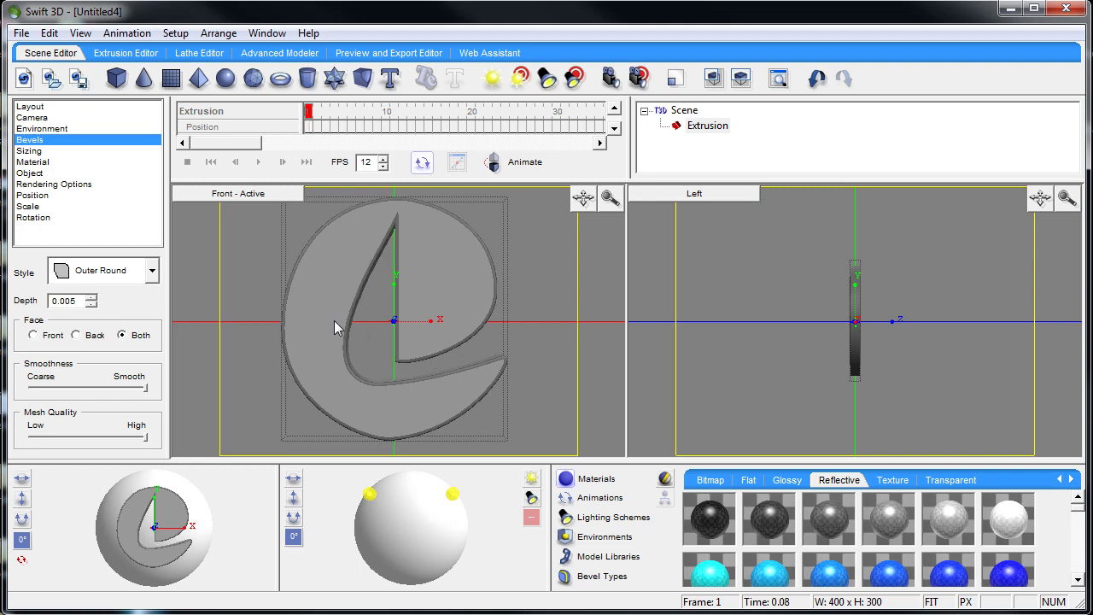
left_click(367, 53)
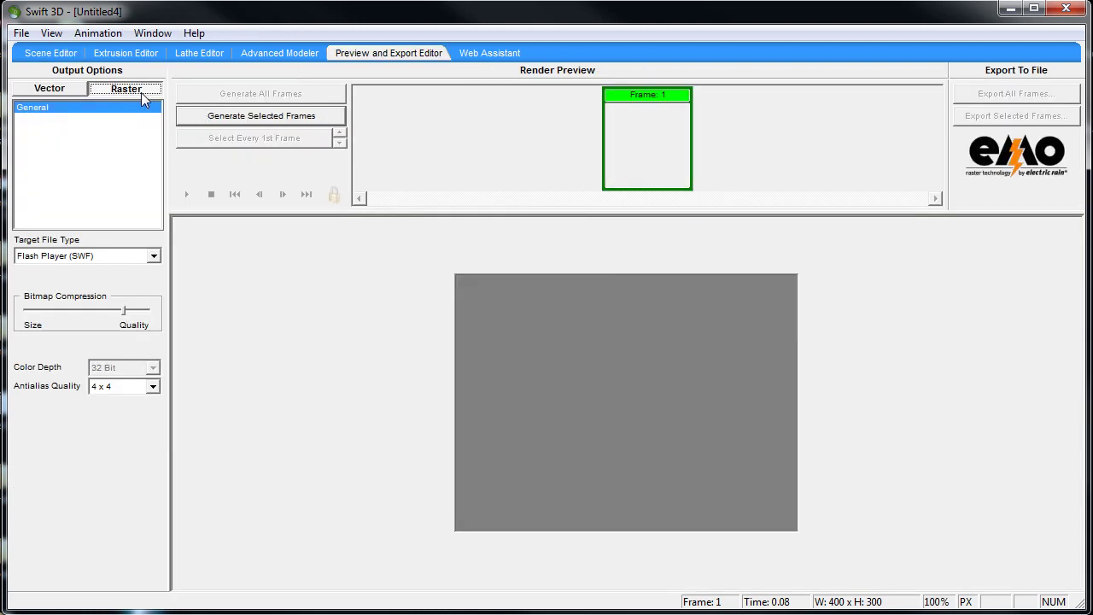
left_click(208, 117)
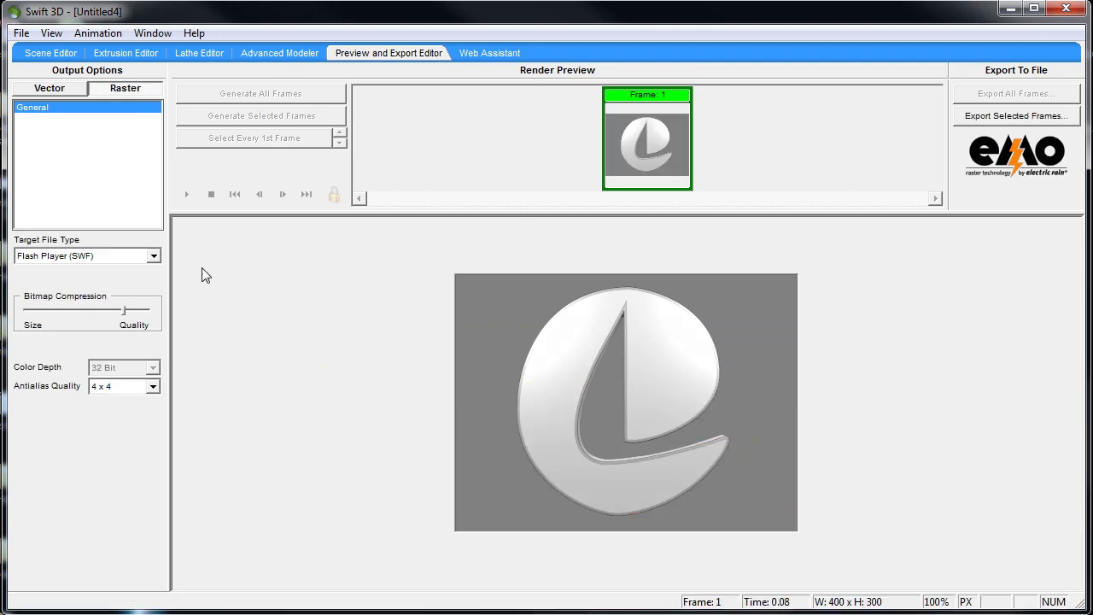
- Apply the third gray reflective material to the logo's side surface in the Front view and render frame 1 again
left_click(51, 53)
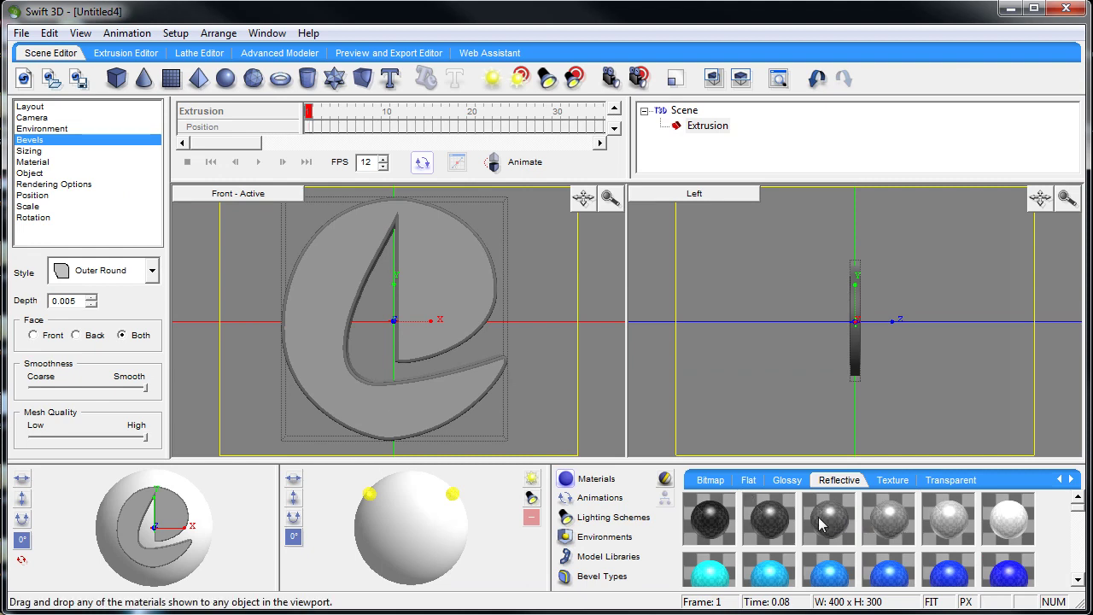
mouse_move(823, 524)
left_mouse_down()
mouse_move(705, 441)
mouse_move(435, 341)
mouse_move(432, 365)
mouse_move(462, 366)
left_mouse_up()
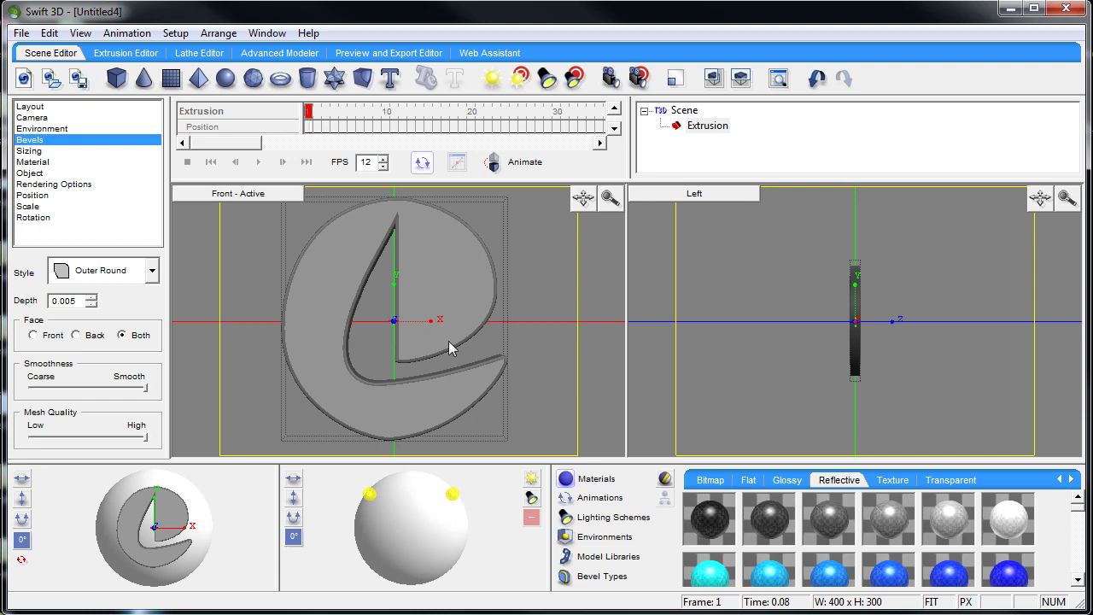
left_click(368, 57)
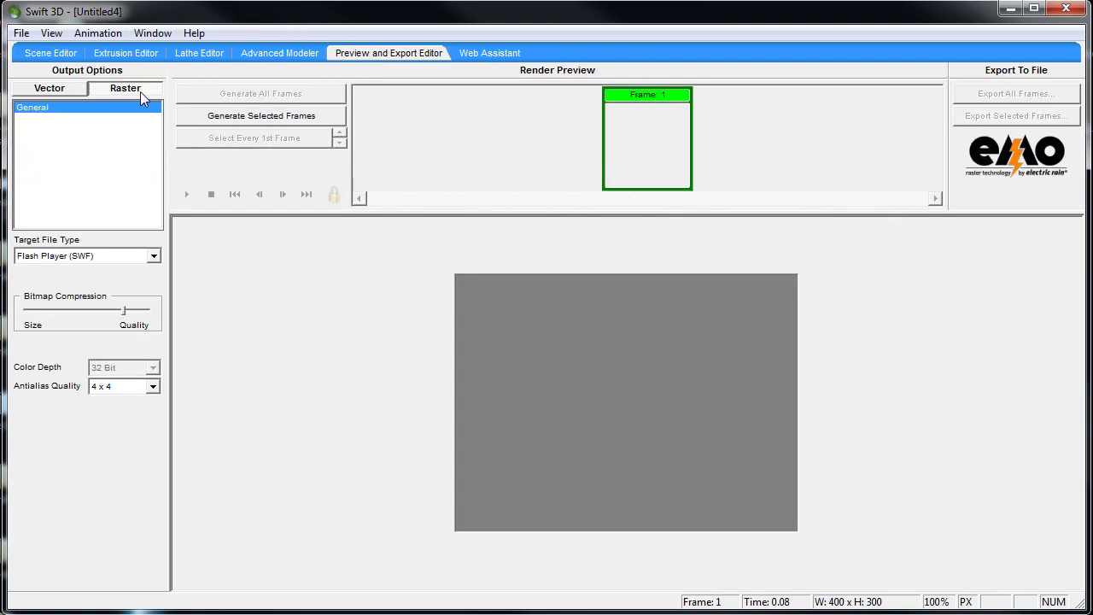
left_click(218, 116)
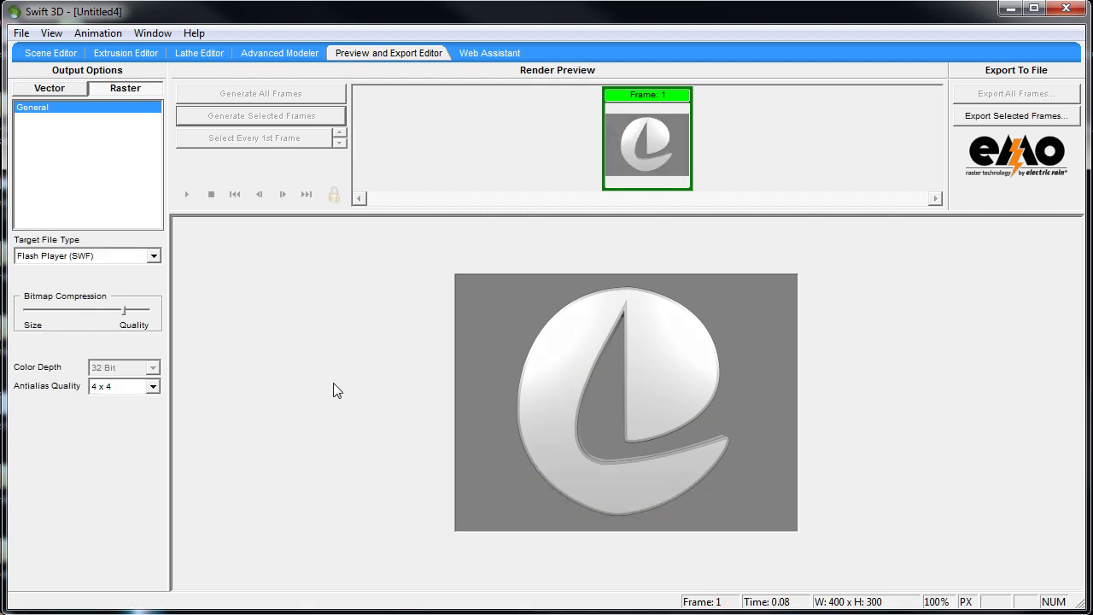
- Apply the third gray reflective material to the logo's side in the Left view and check the sides from Right and Left
left_click(66, 54)
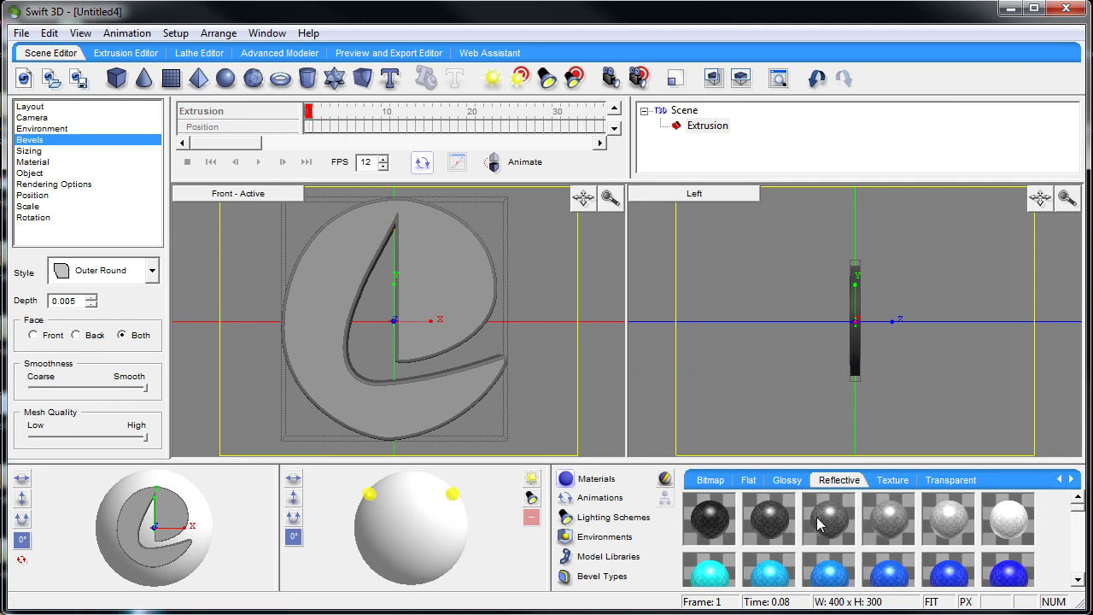
left_click_drag(833, 502, 856, 358)
left_click(684, 201)
left_click(666, 288)
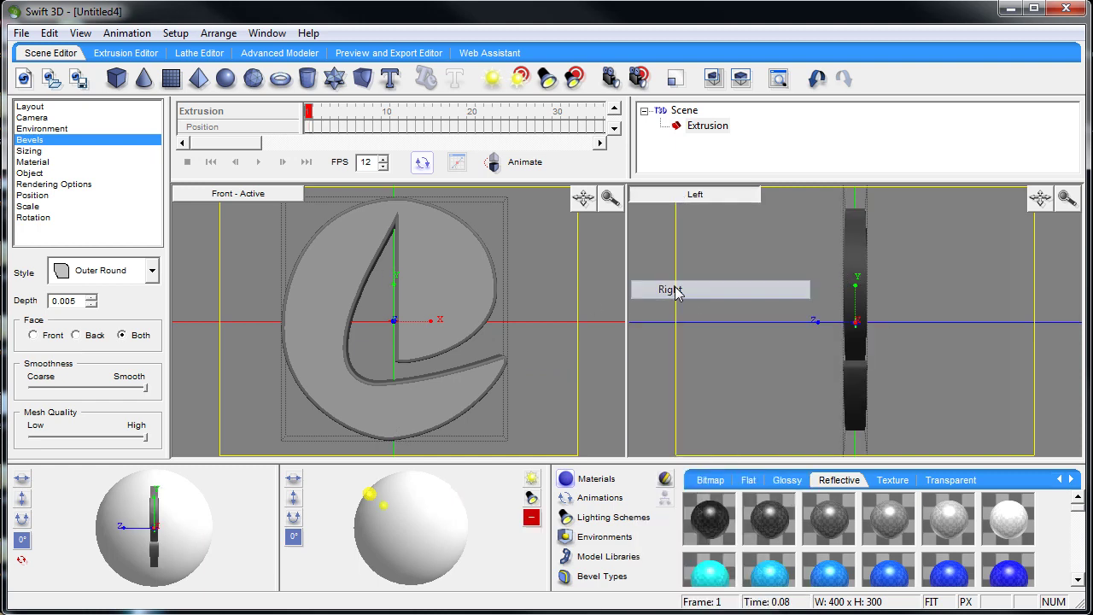
left_click(694, 195)
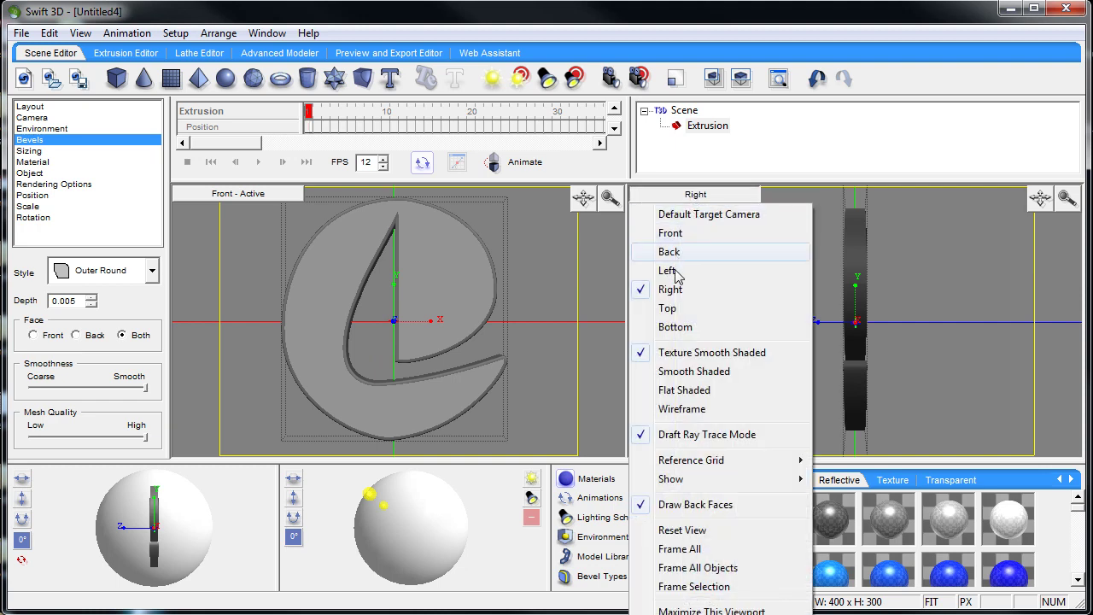
left_click(667, 270)
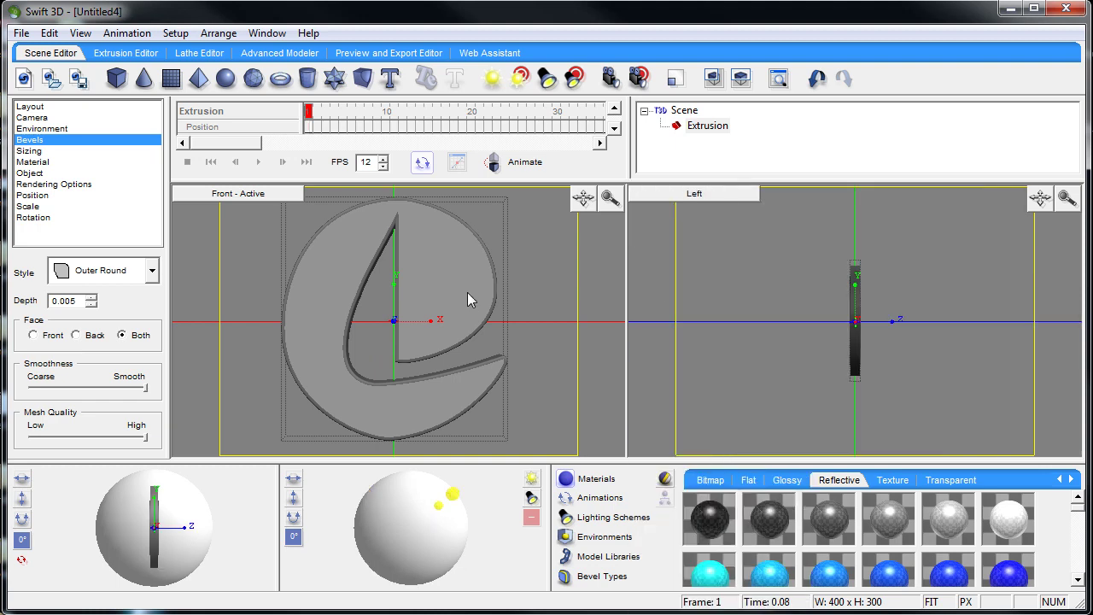
- With nothing selected, load 4306.jpg from the desktop as the background image of a new extrusion and set its opacity to 33
mouse_move(620, 613)
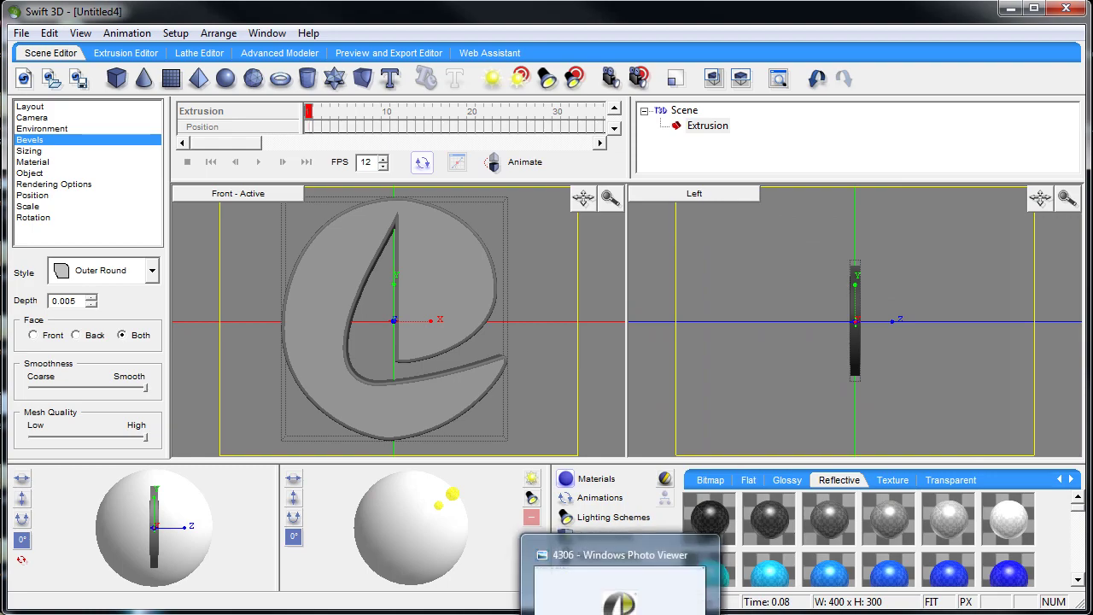
mouse_move(620, 589)
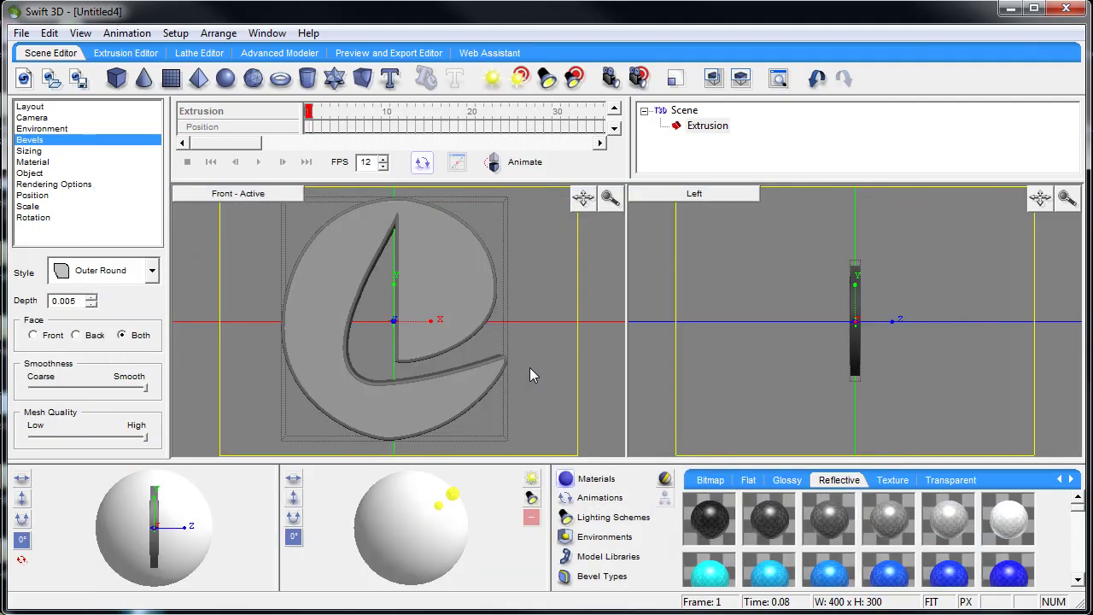
left_click(528, 308)
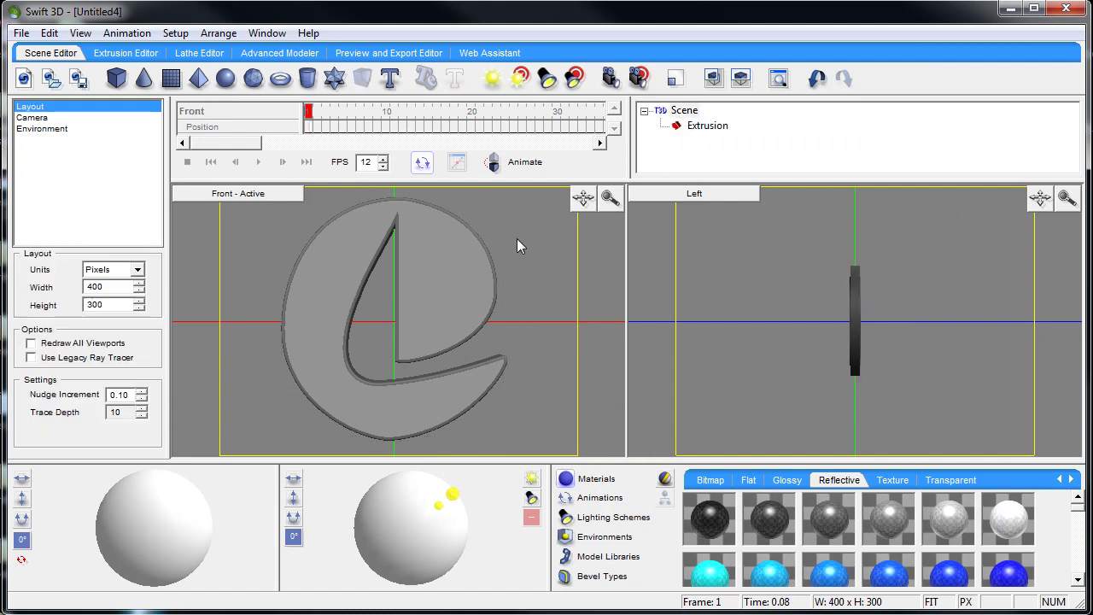
left_click(144, 57)
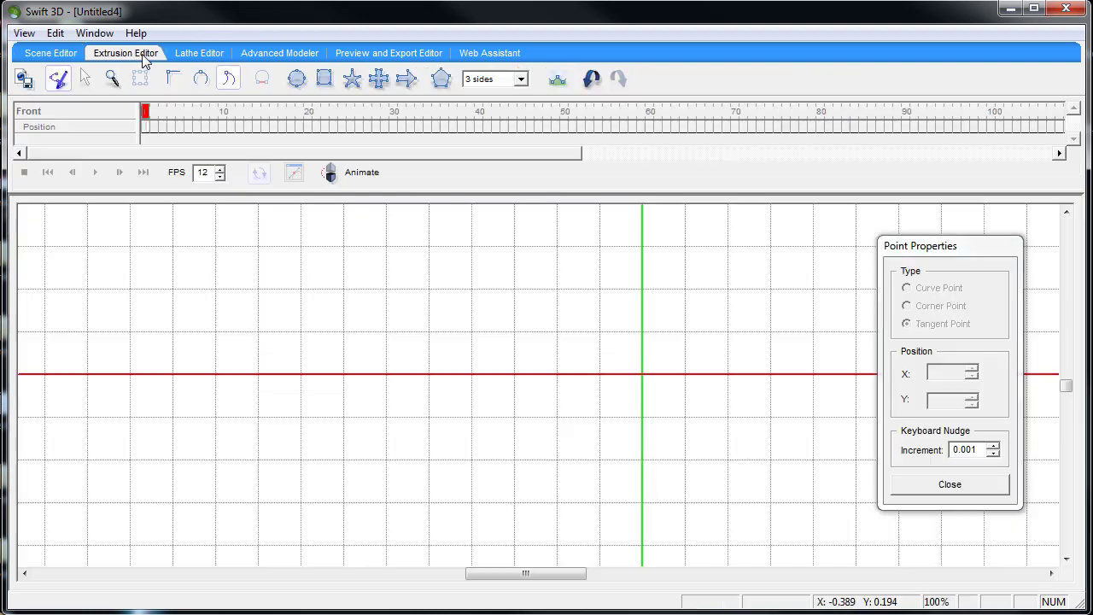
left_click(30, 39)
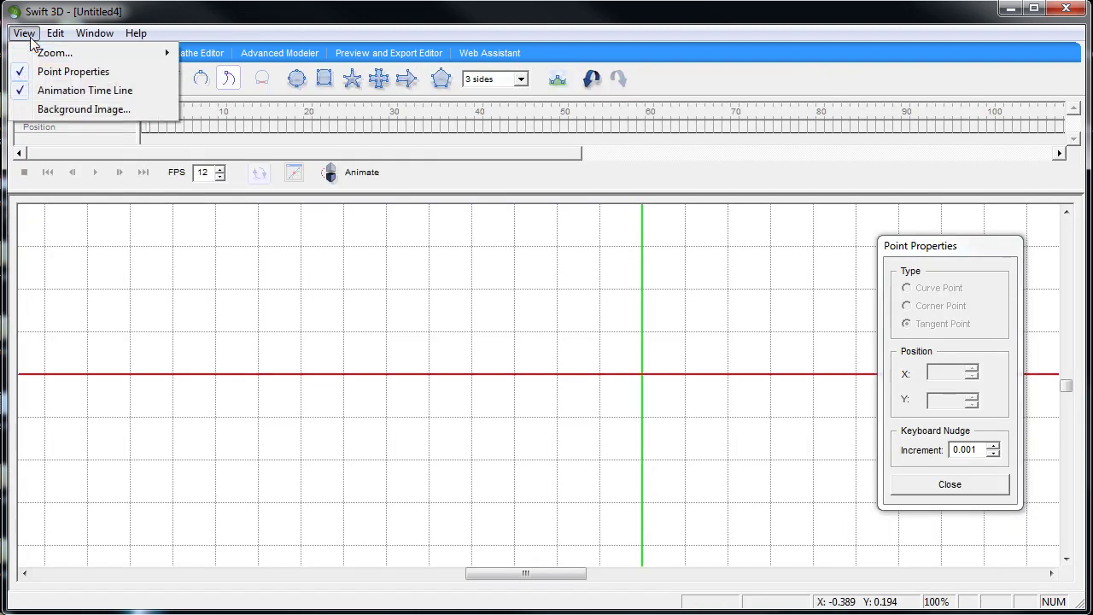
left_click(68, 111)
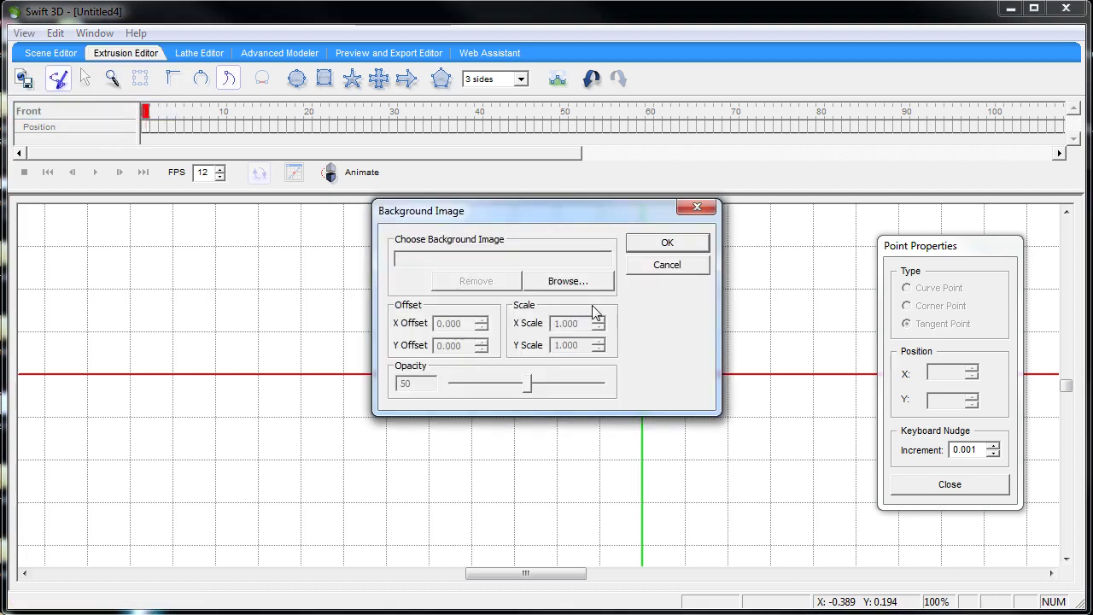
left_click(586, 283)
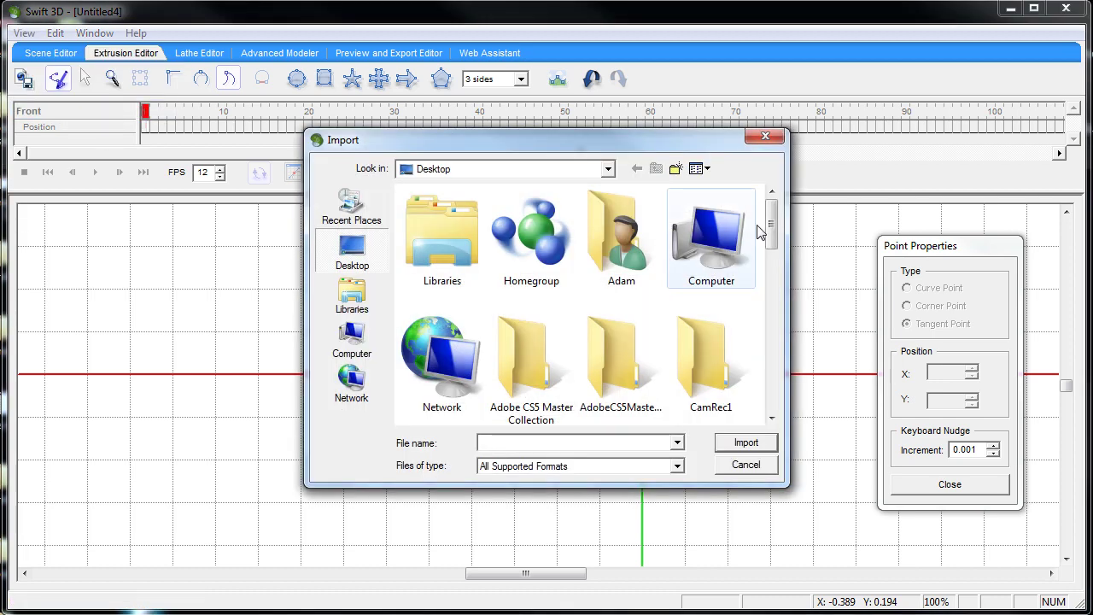
left_click_drag(771, 228, 772, 320)
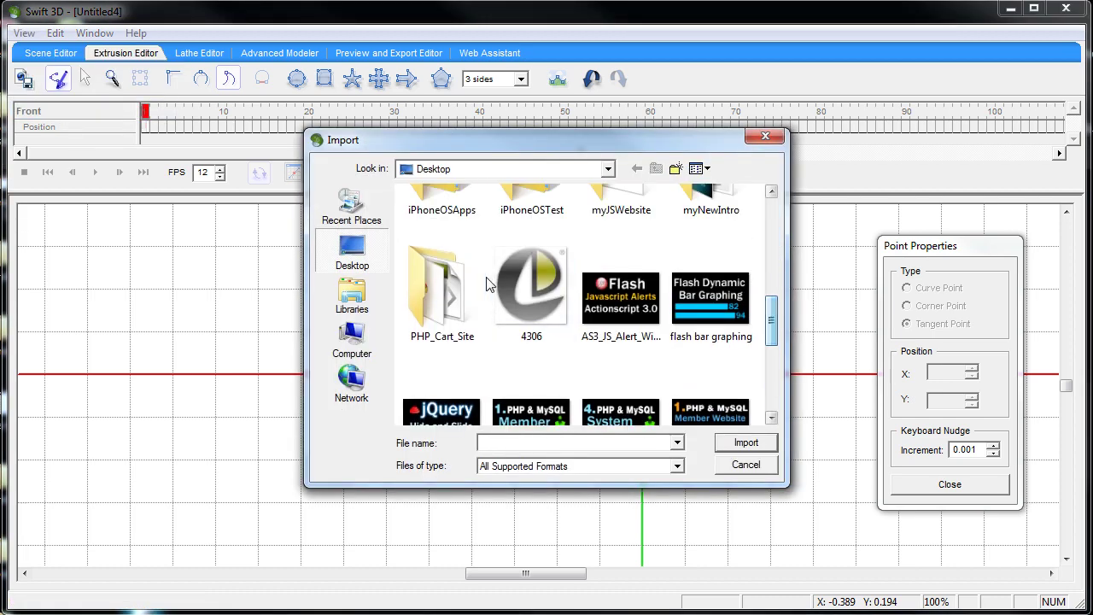
left_click(523, 284)
left_click(746, 442)
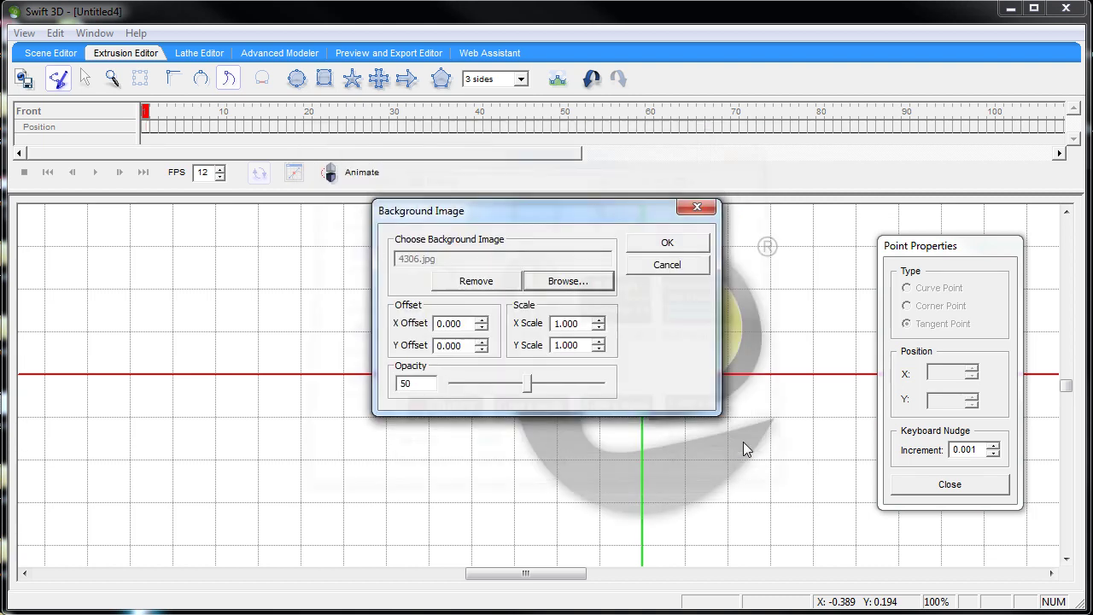
left_click_drag(528, 384, 503, 386)
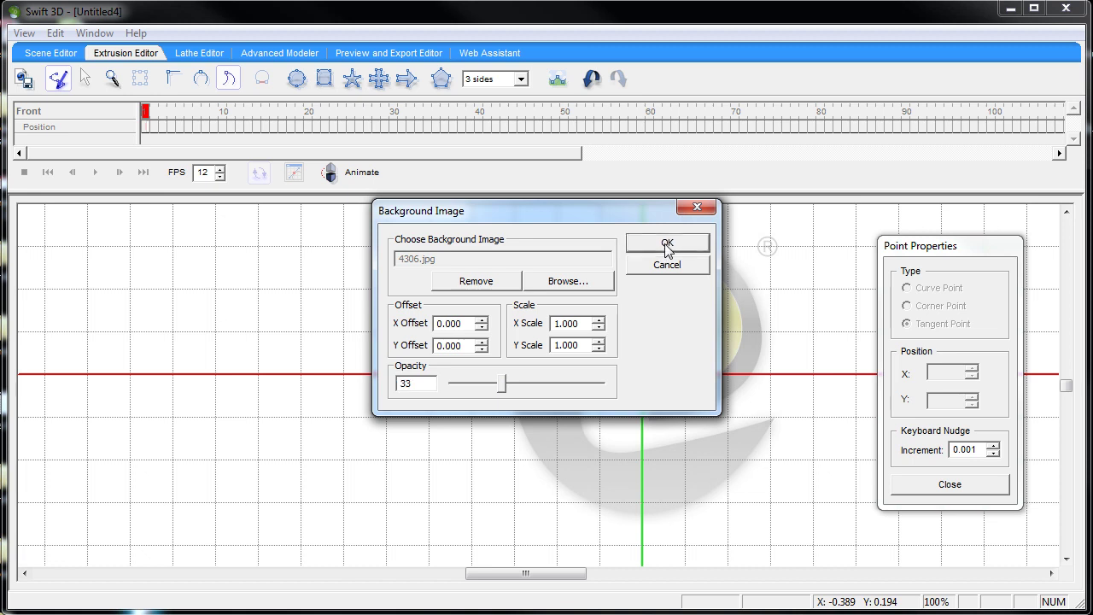
left_click(666, 243)
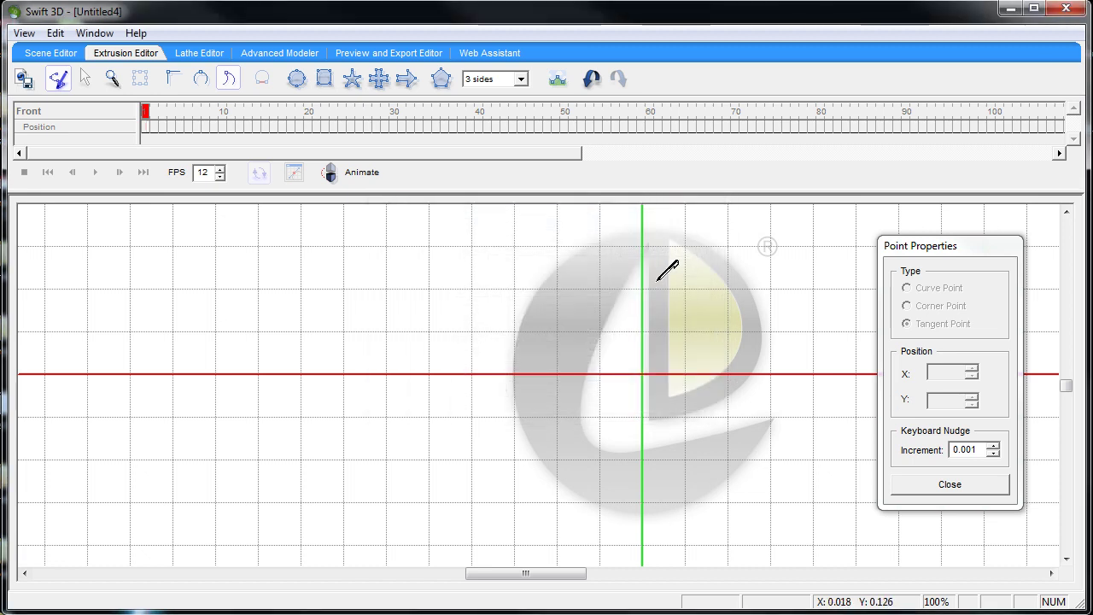
- Trace the yellow inner shape as a closed path through about (0.031, 0.158), (0.030, -0.026) and (0.118, 0.055), fitting its curve to the image
left_click(668, 239)
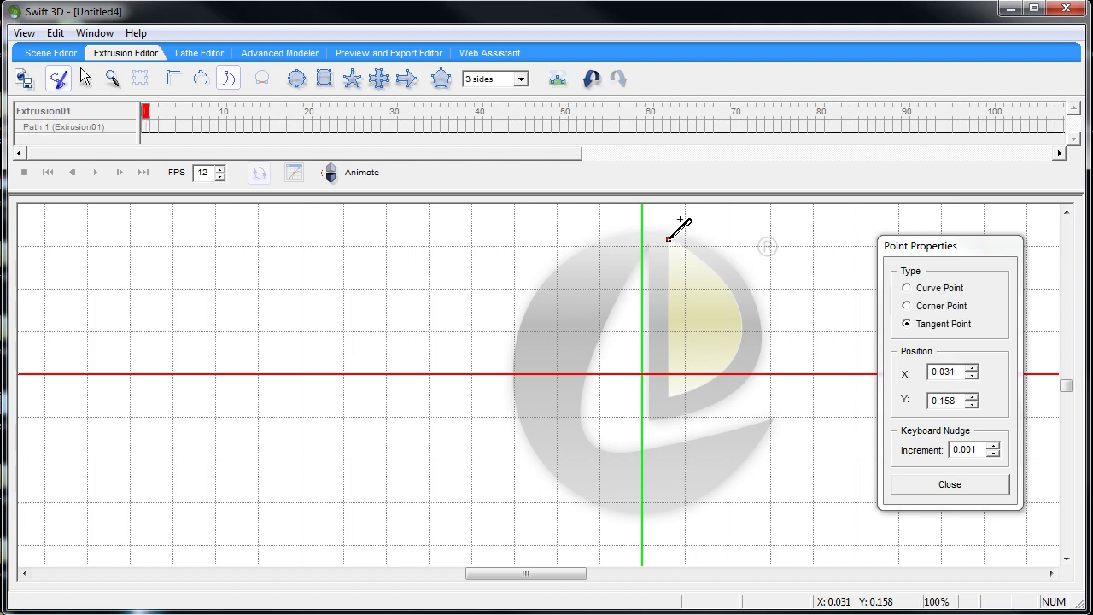
left_click(668, 395)
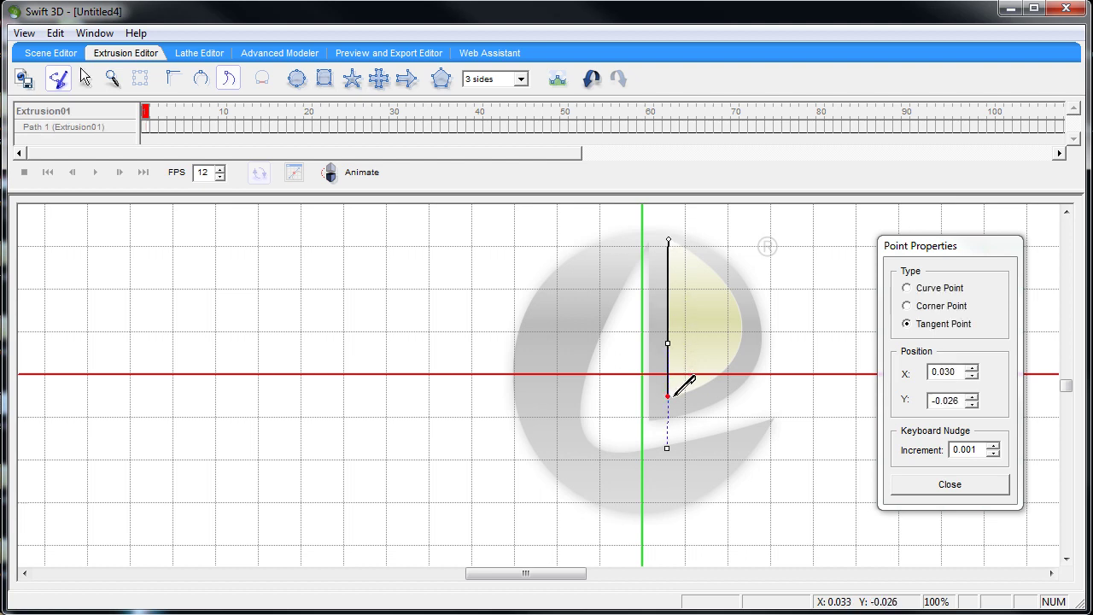
left_click(742, 325)
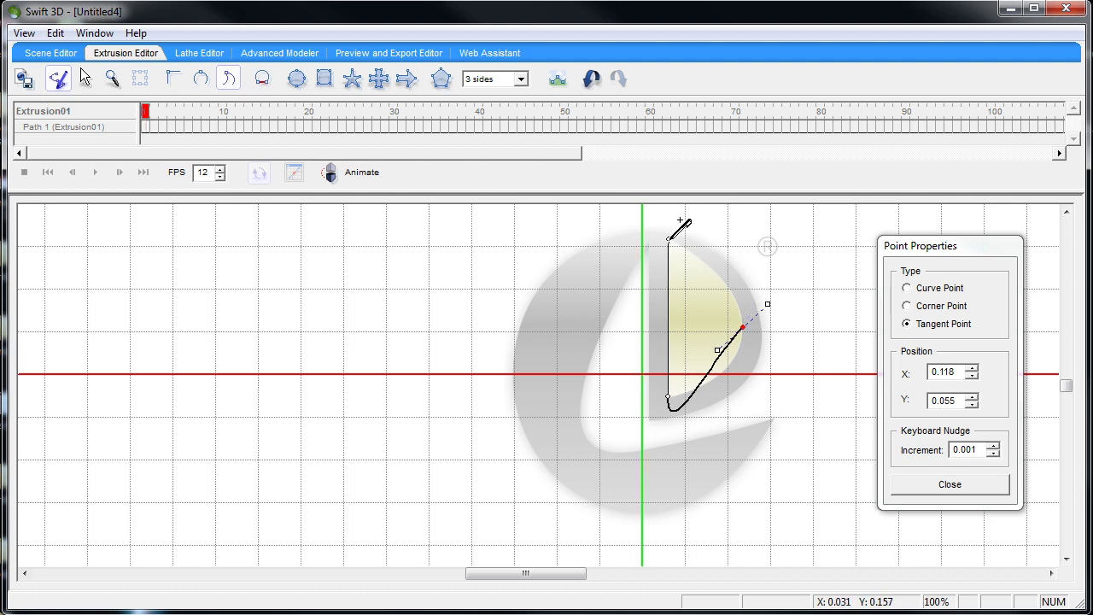
left_click(670, 238)
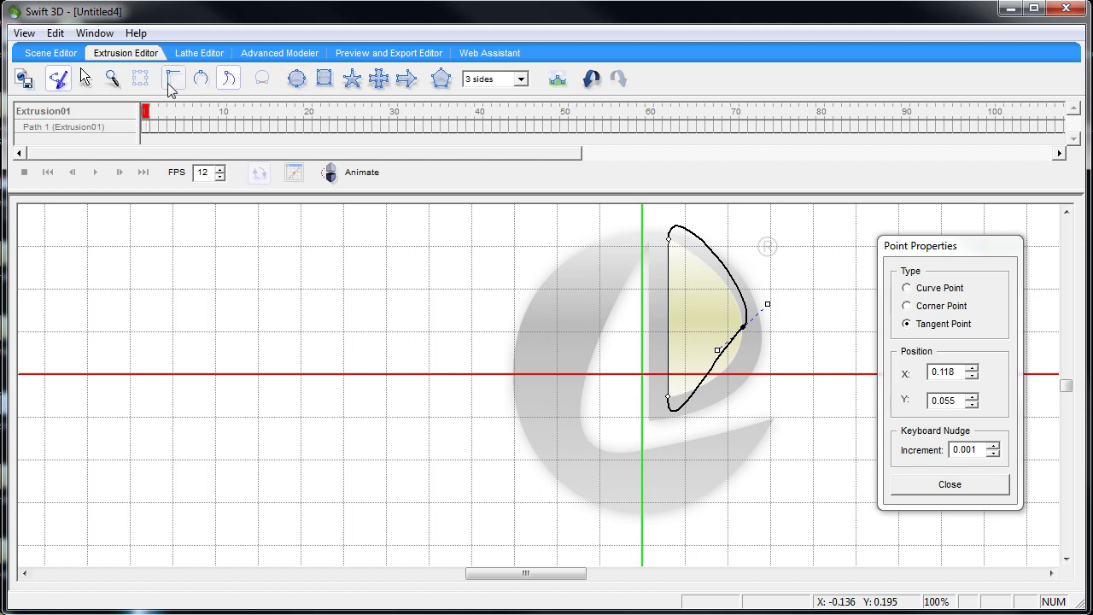
key("Escape")
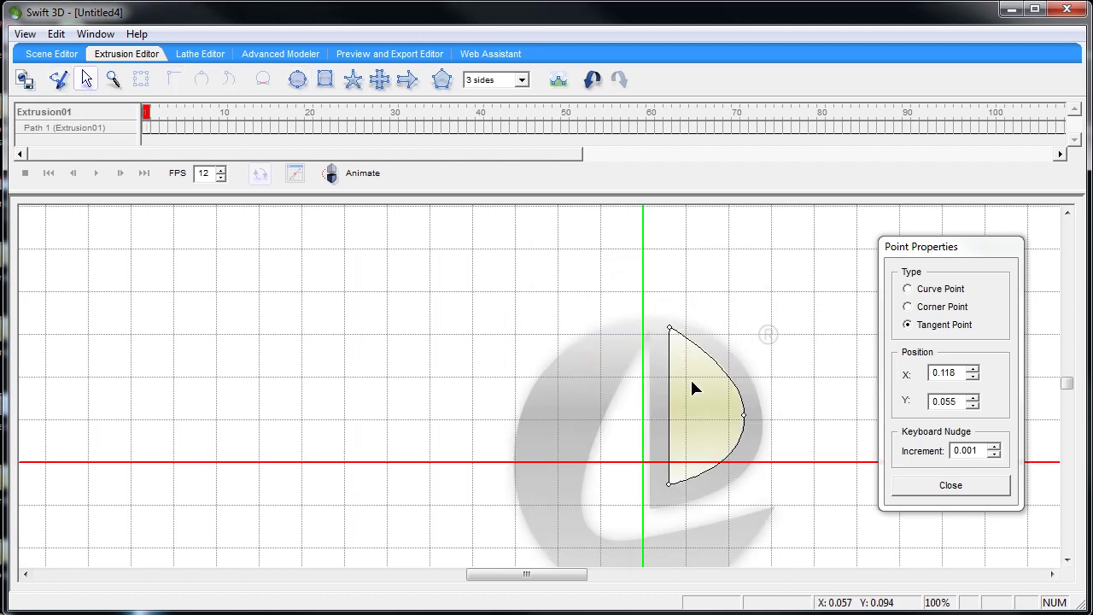
- In the scene, check the gray logo's Z scale factor and set the new inner extrusion's Z factor to .17
left_click(53, 54)
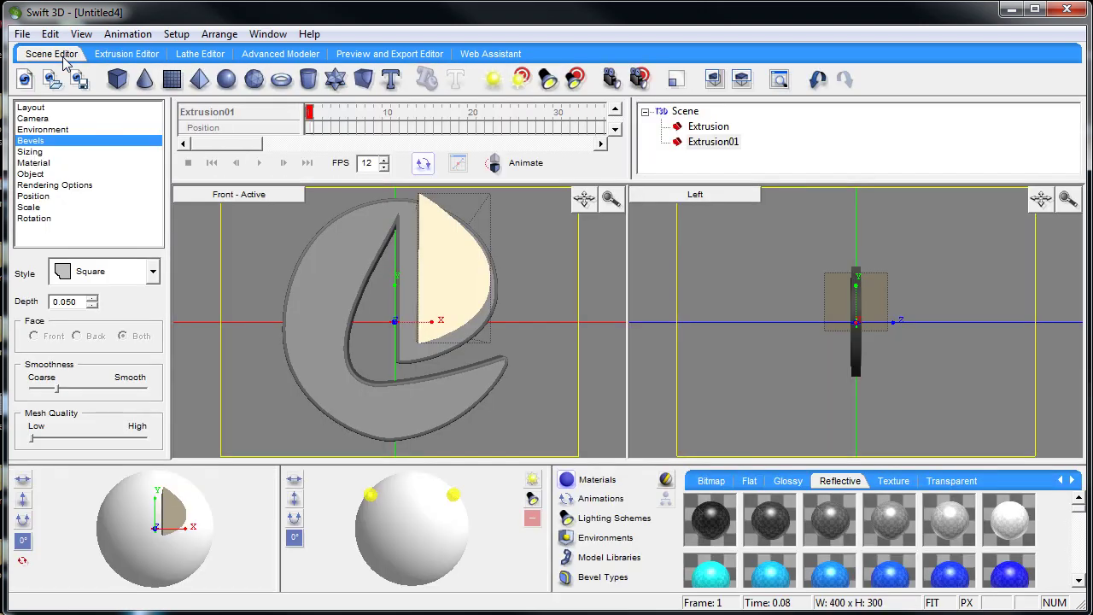
left_click(459, 271)
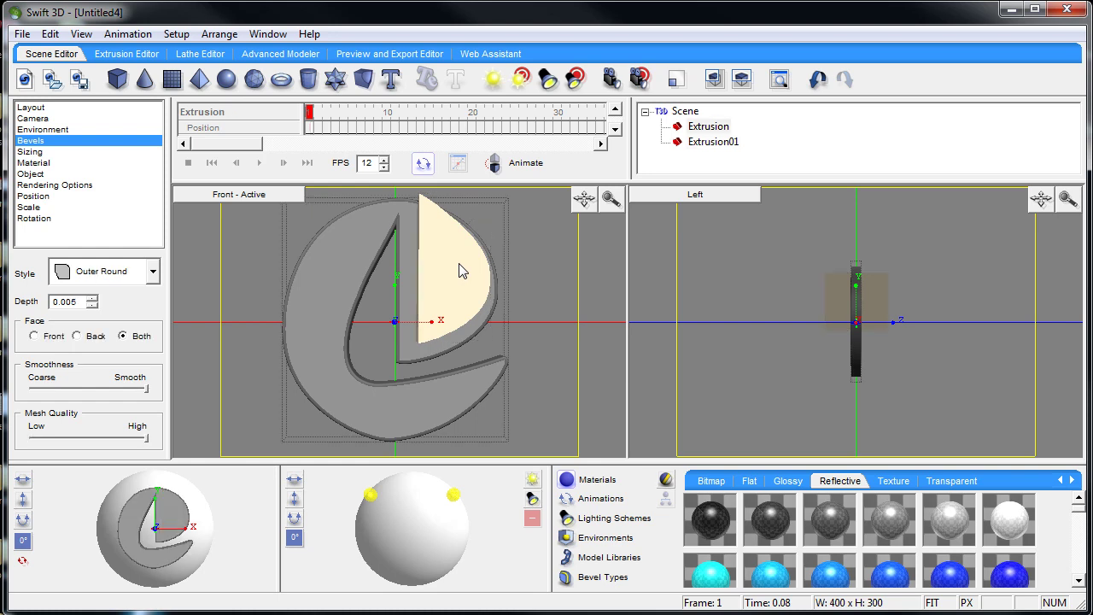
left_click(465, 270)
left_click(345, 263)
left_click(31, 208)
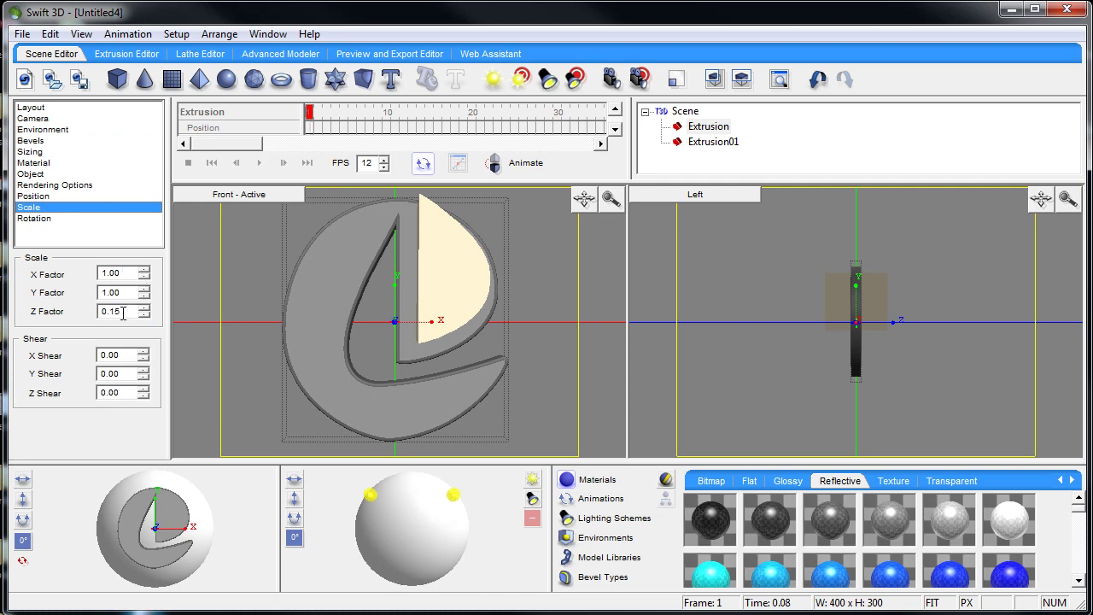
left_click(435, 263)
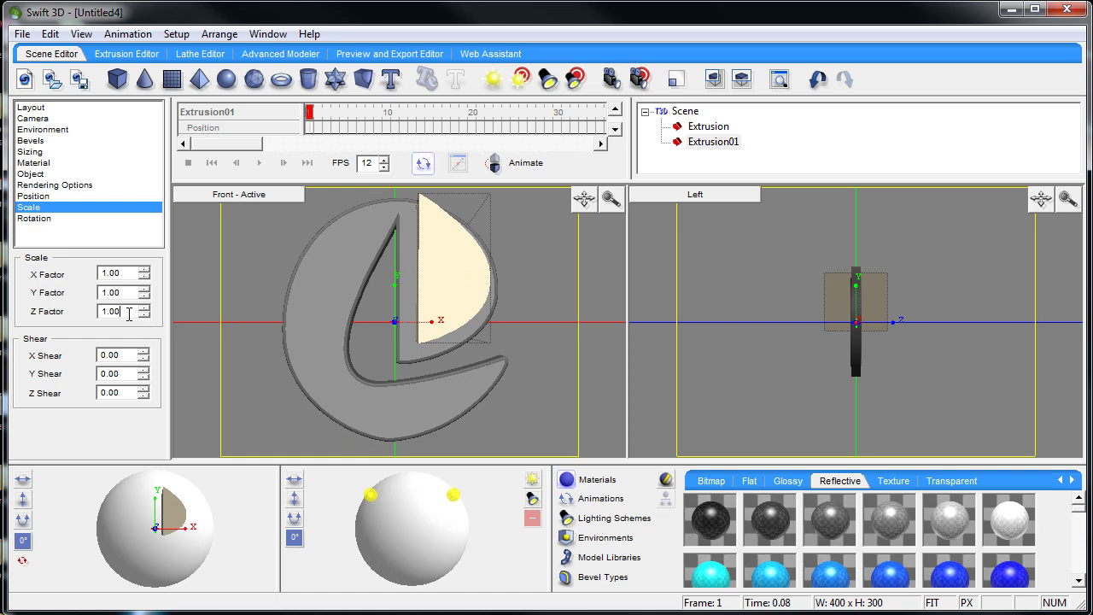
left_click_drag(134, 313, 89, 311)
key("BackSpace")
type(".17")
left_click(461, 259)
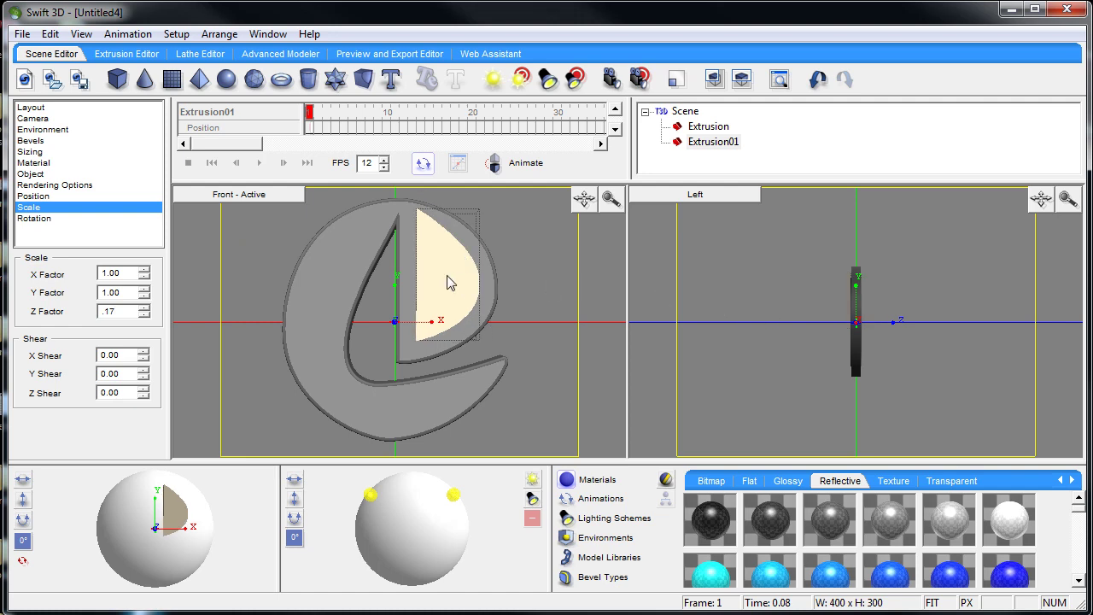
- Switch the second viewport to the Back view and apply the olive-yellow reflective material to the inner piece
left_click(708, 201)
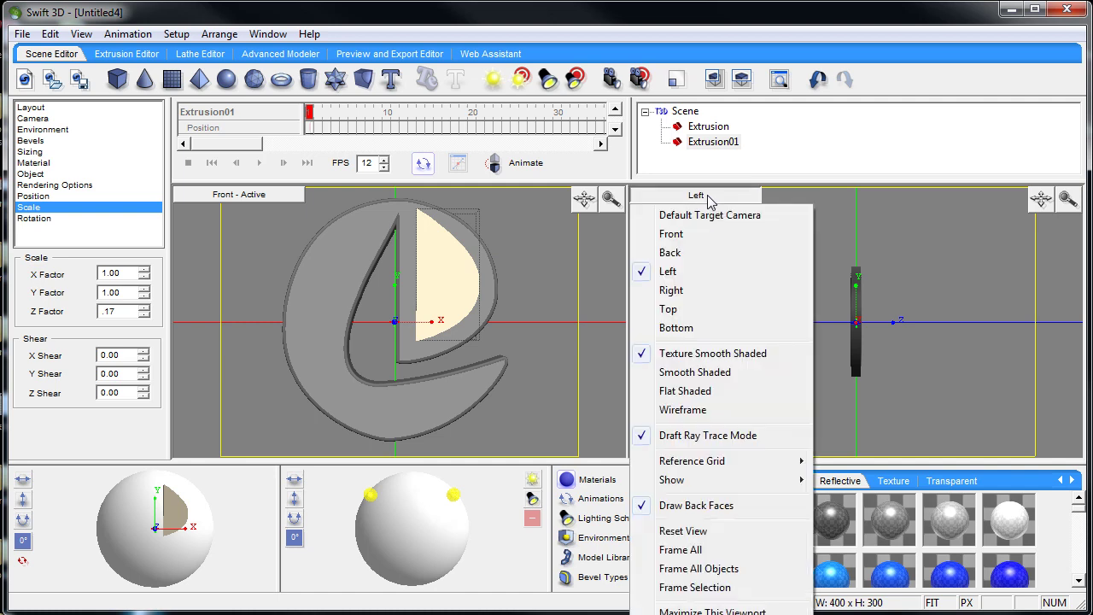
left_click(683, 256)
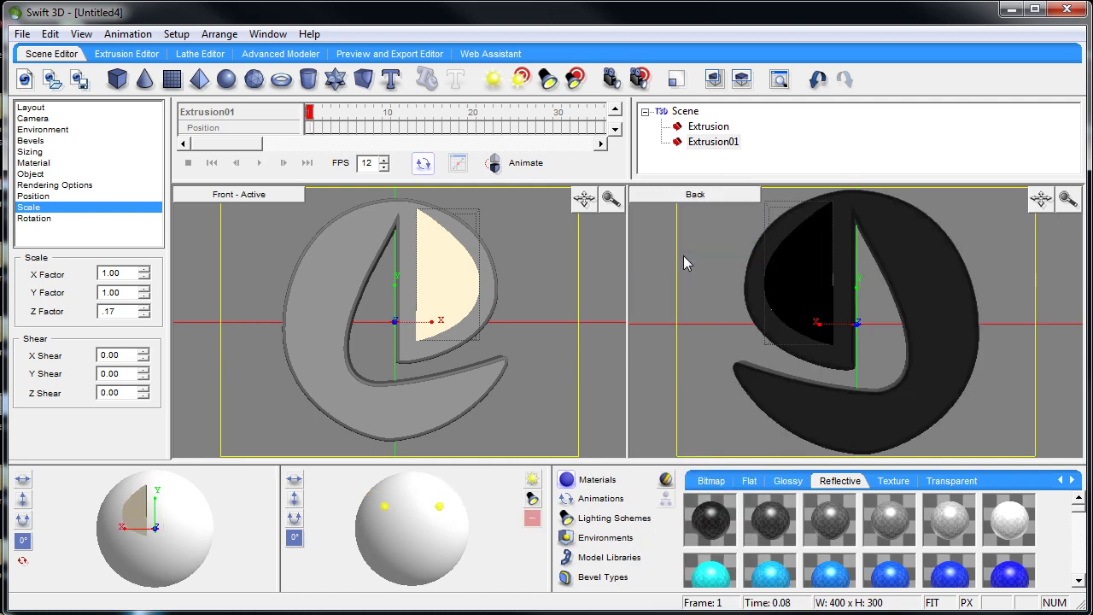
left_click(817, 270)
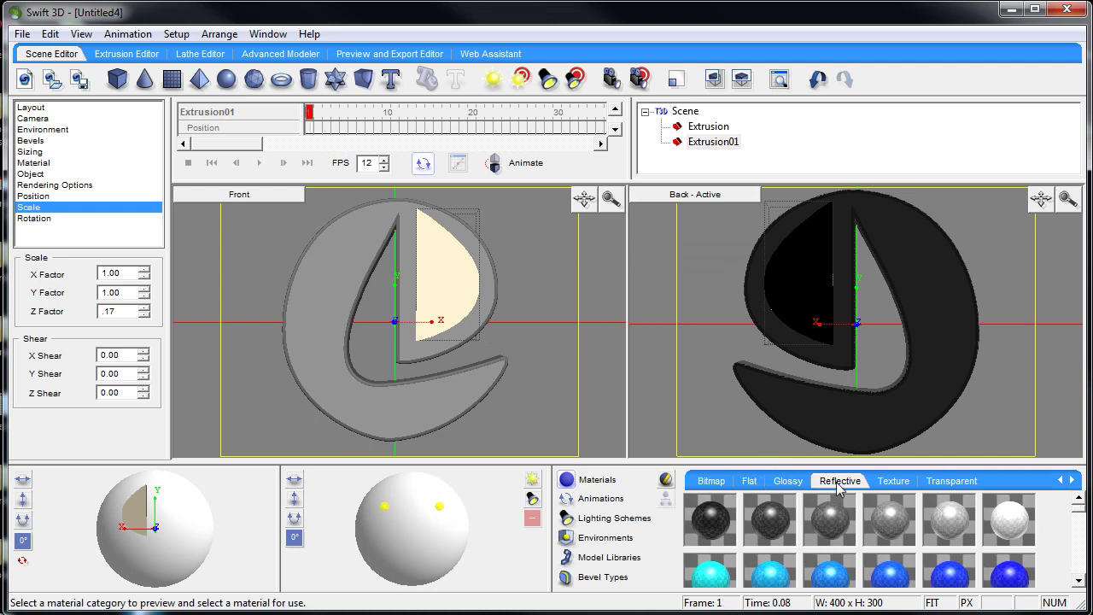
left_click_drag(1078, 513, 1084, 561)
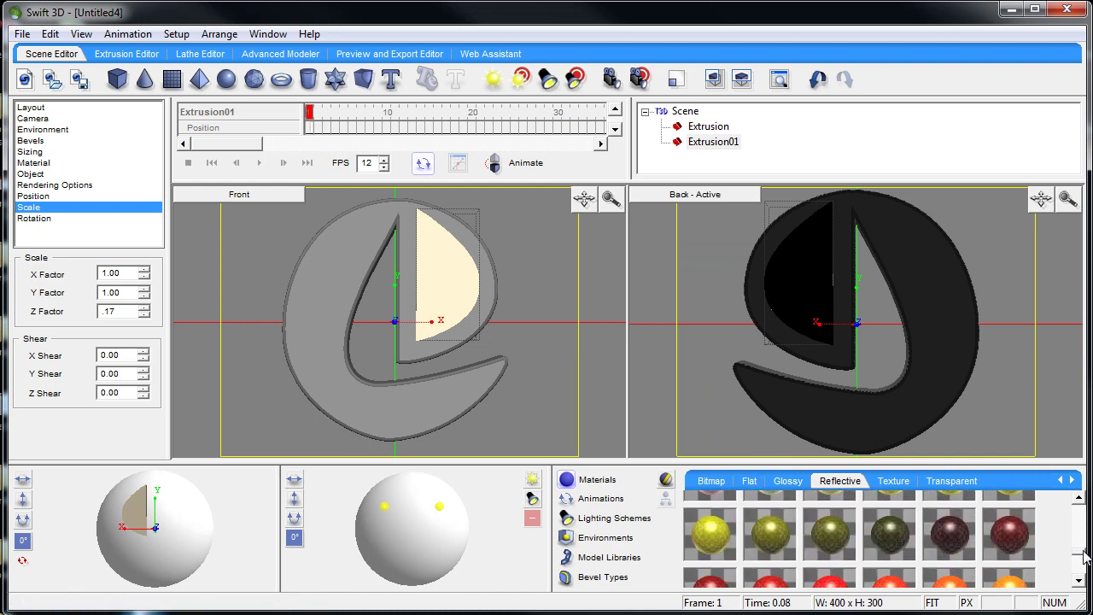
left_click_drag(776, 546, 459, 292)
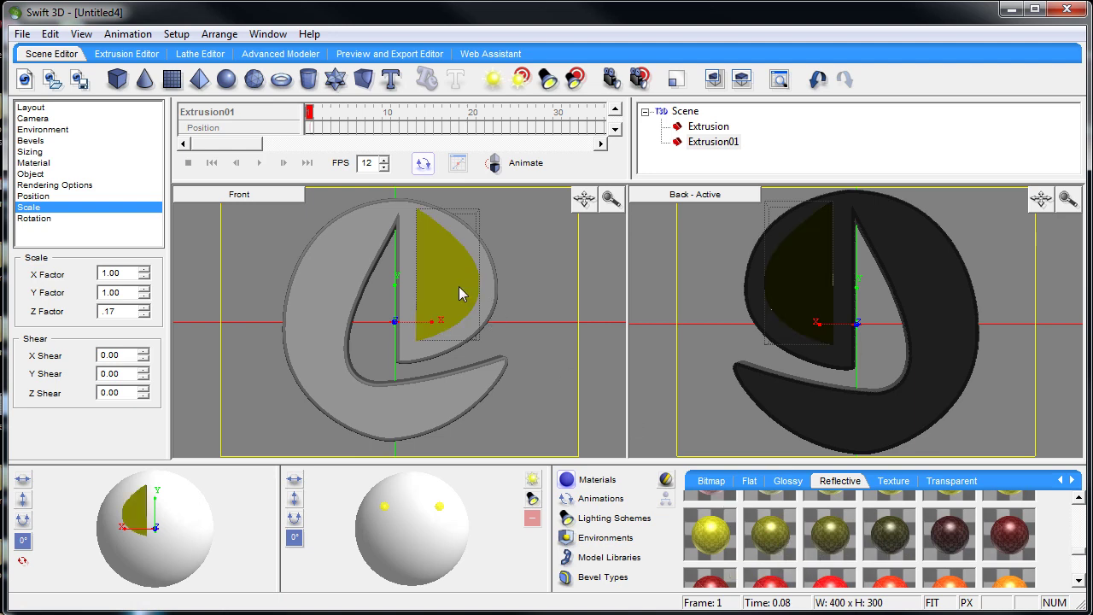
- Edit the inner piece's face material ER - Reflective 57 to a brighter yellow and render frame 1 as a raster preview
left_click(459, 286)
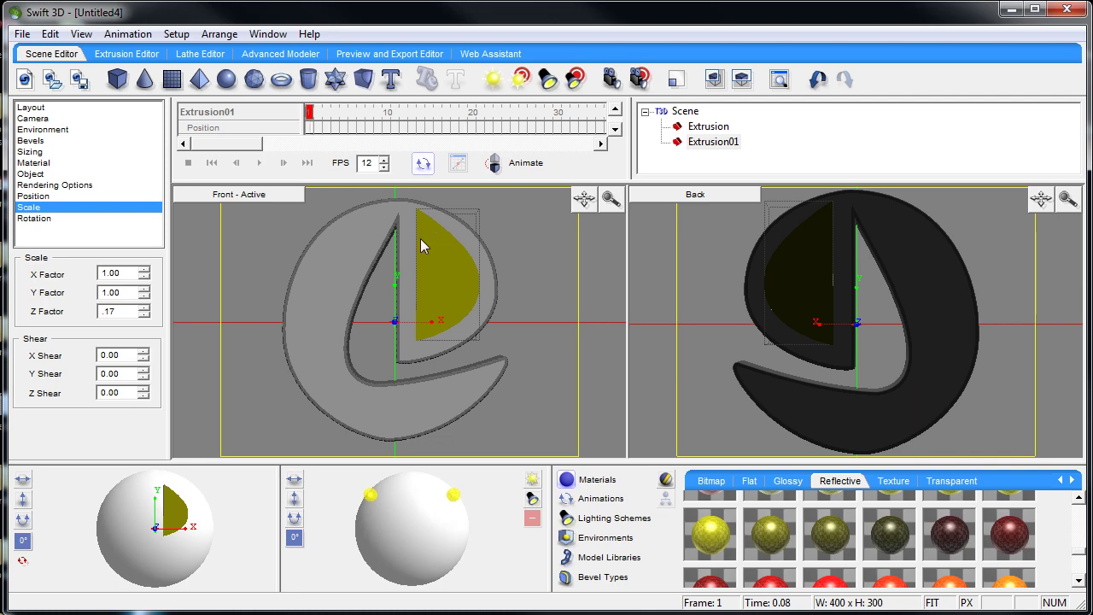
left_click(35, 164)
double_click(103, 386)
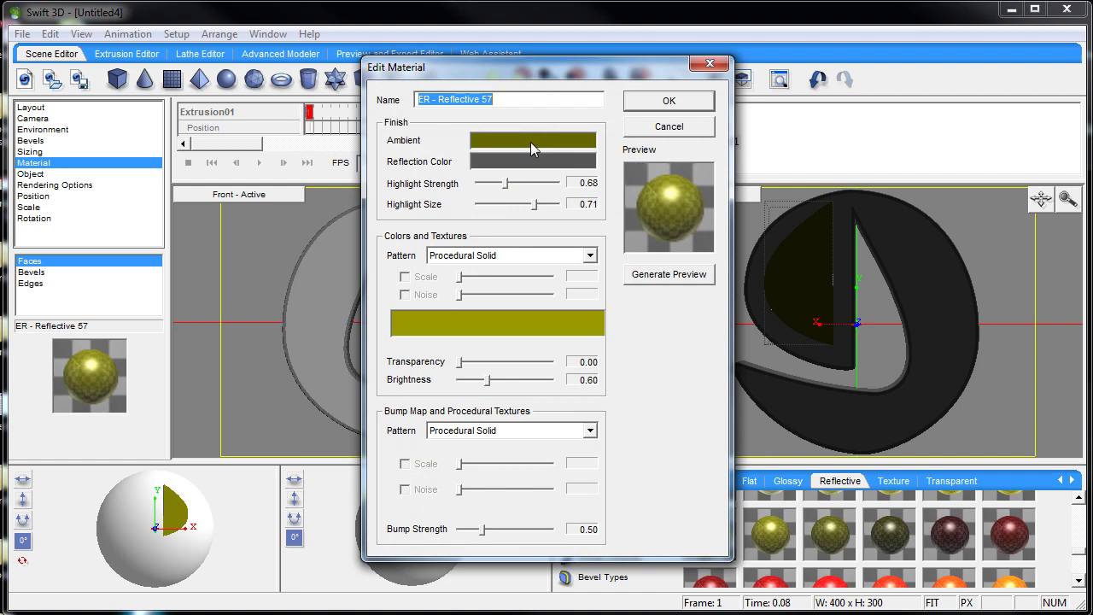
key("Return")
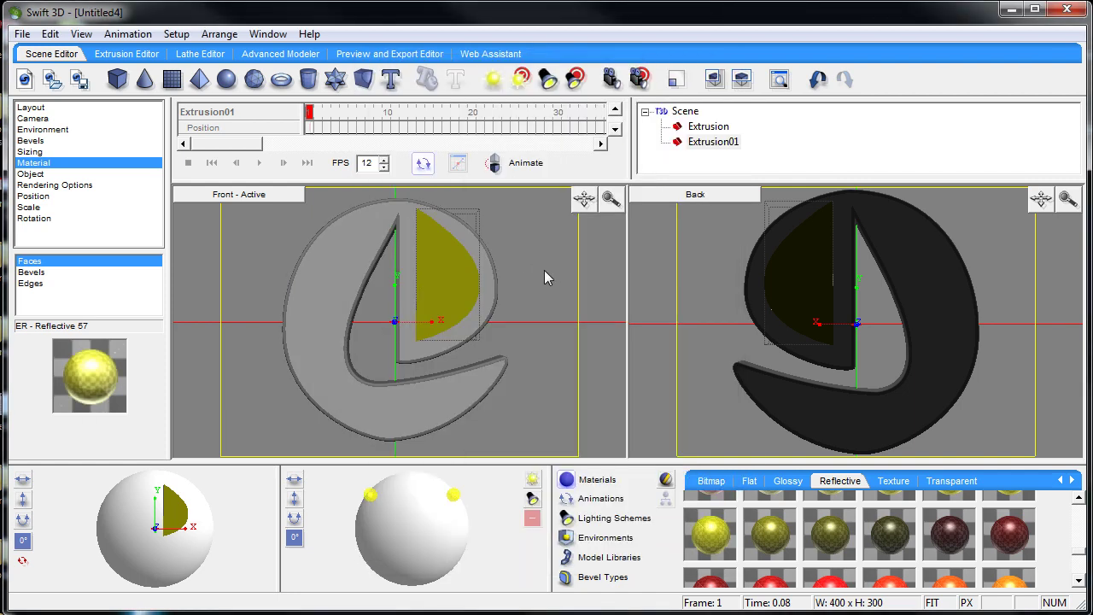
left_click(402, 55)
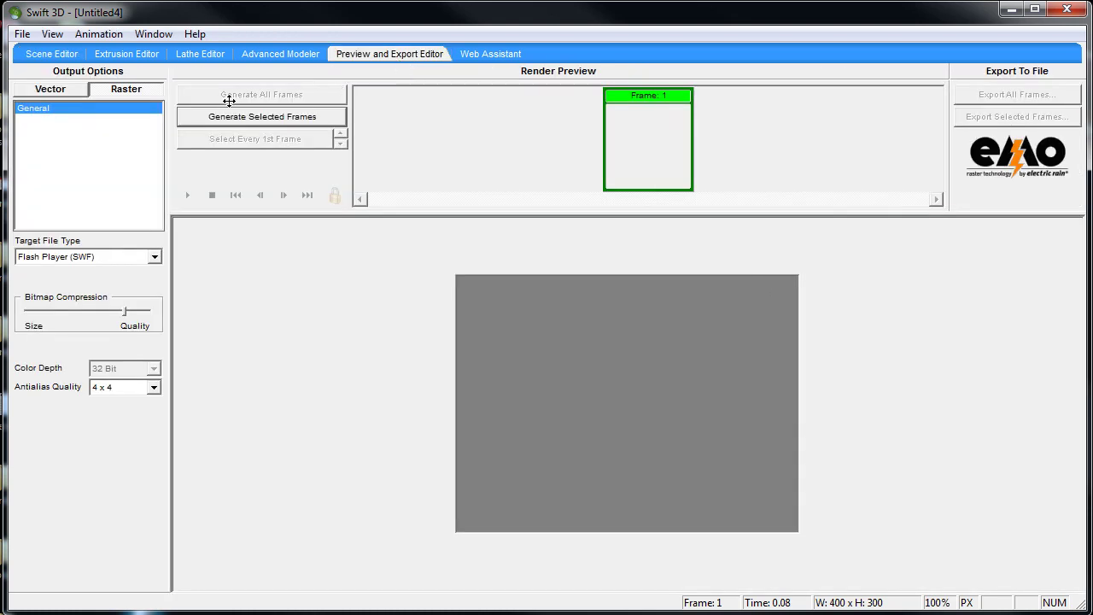
left_click(271, 119)
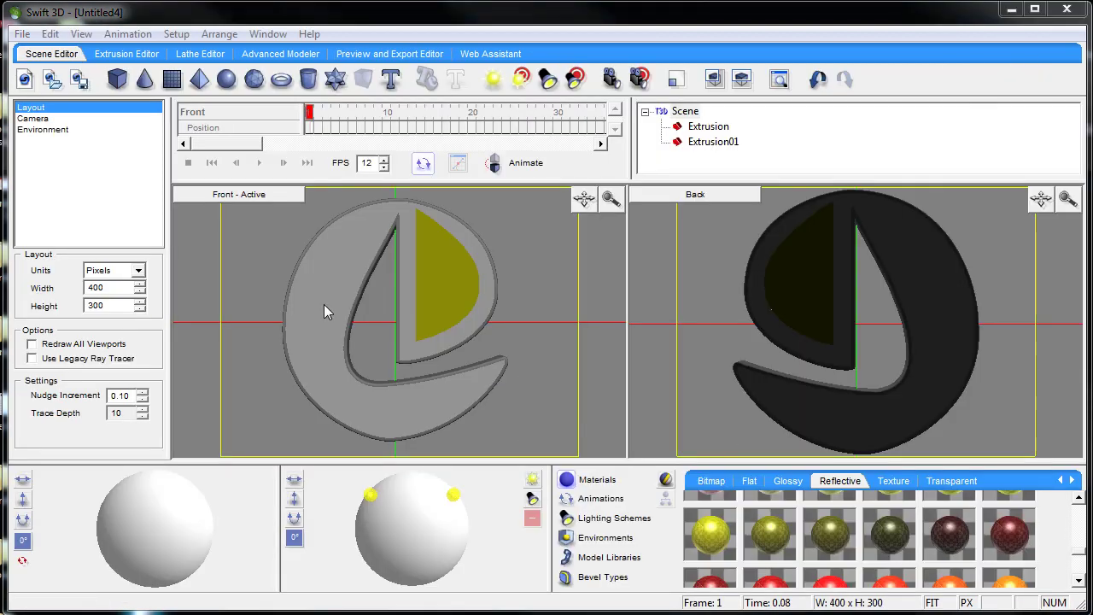
- Group the gray logo and the yellow inner piece into a single object
left_click(321, 282)
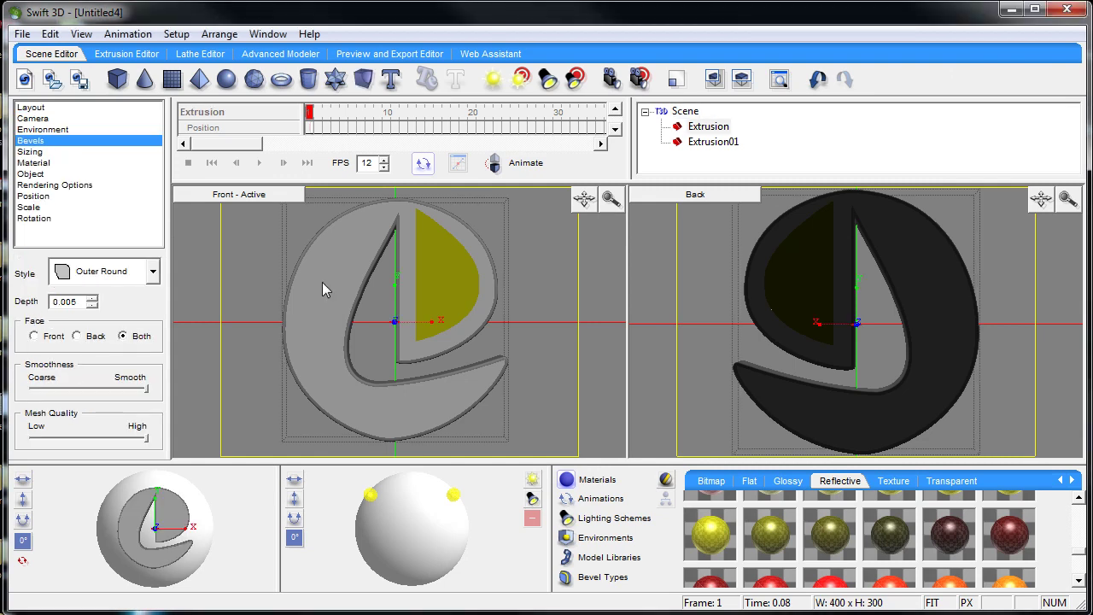
key("ctrl+g")
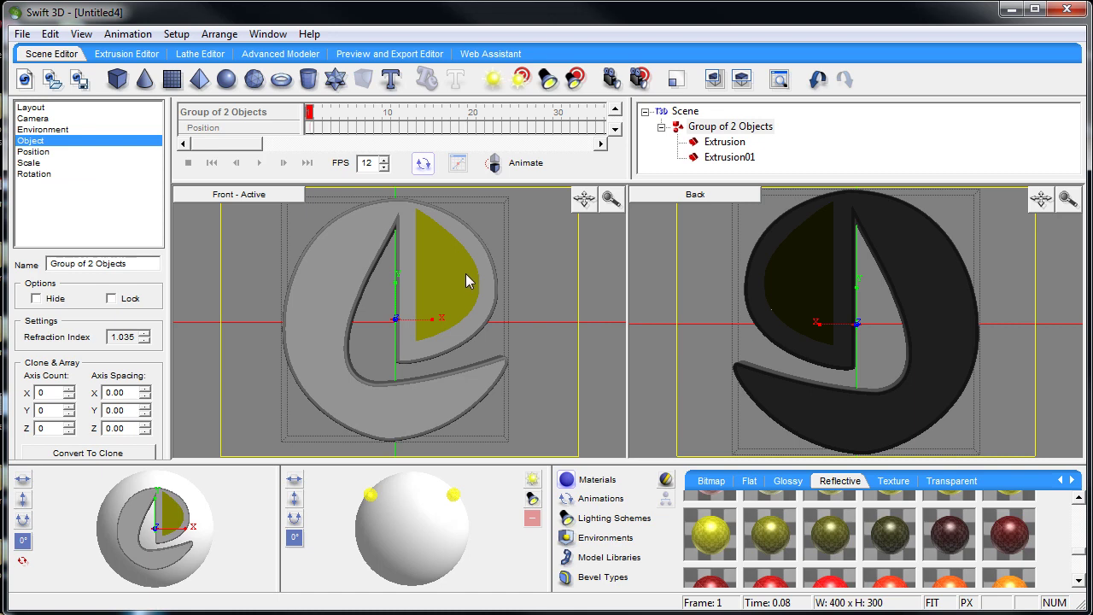
key("ctrl+u")
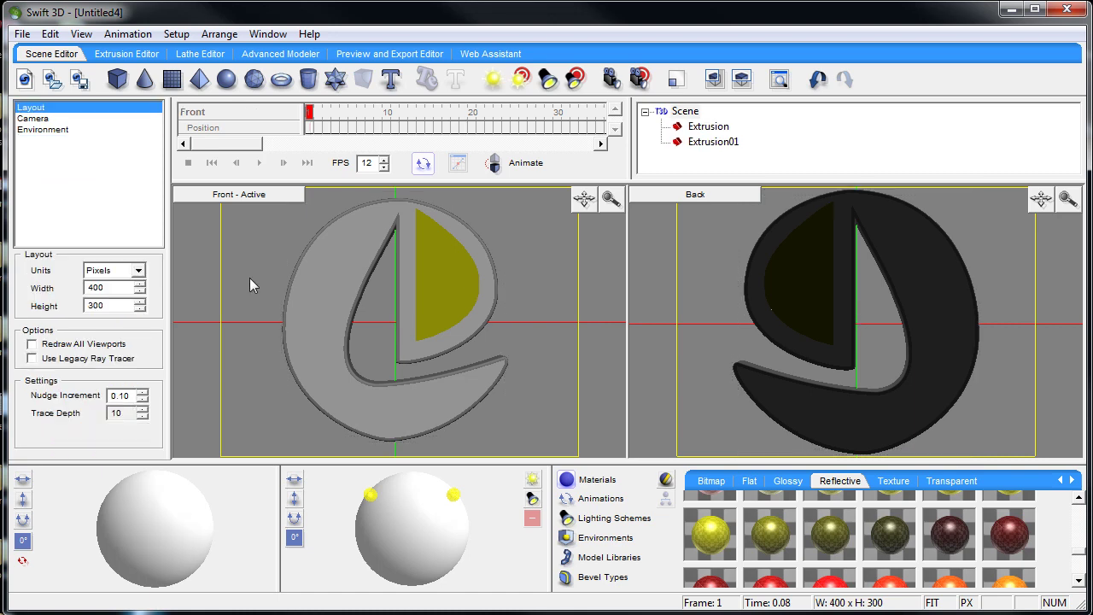
key("ctrl+z")
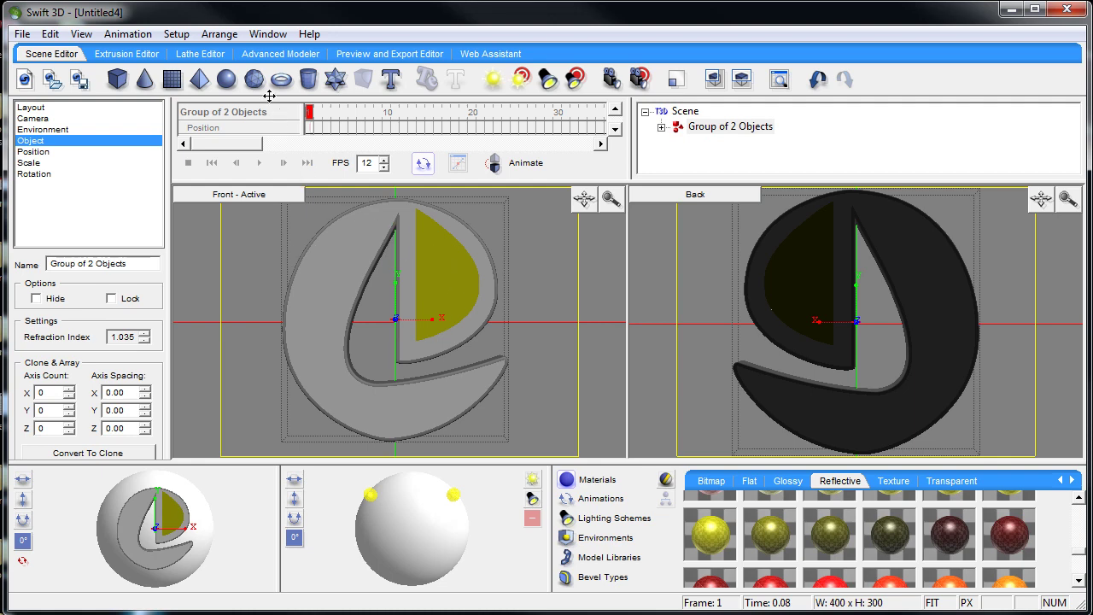
left_click(217, 34)
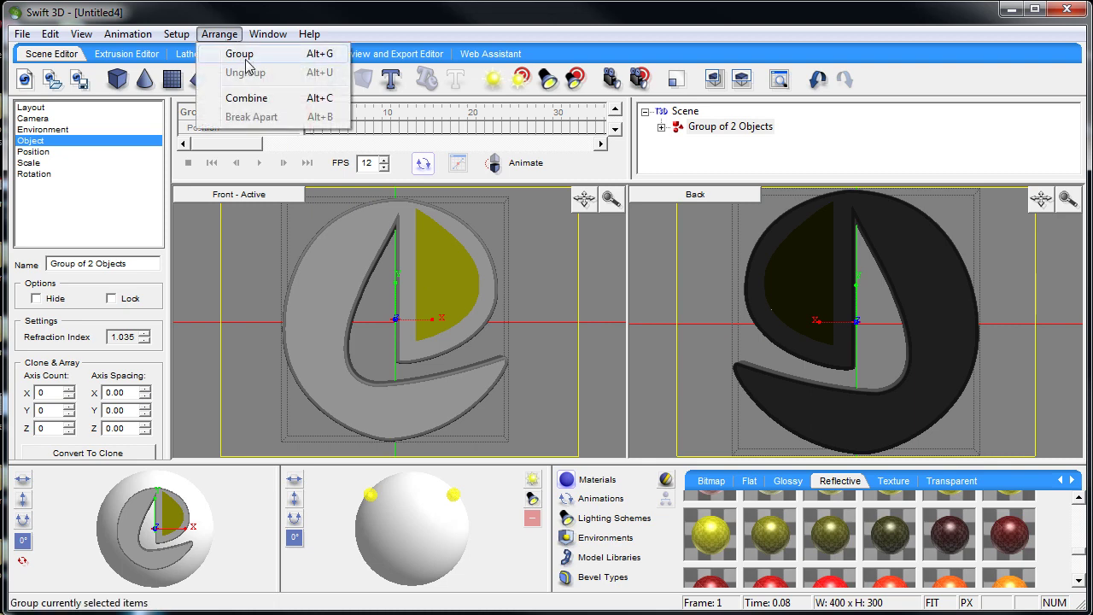
left_click(246, 59)
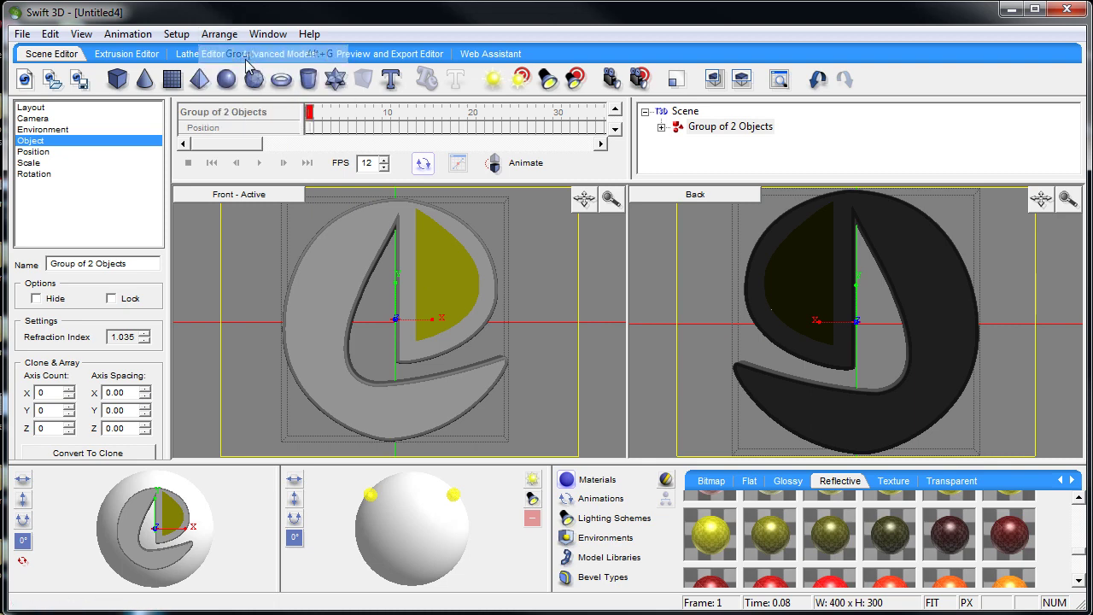
left_click(273, 276)
left_click(303, 276)
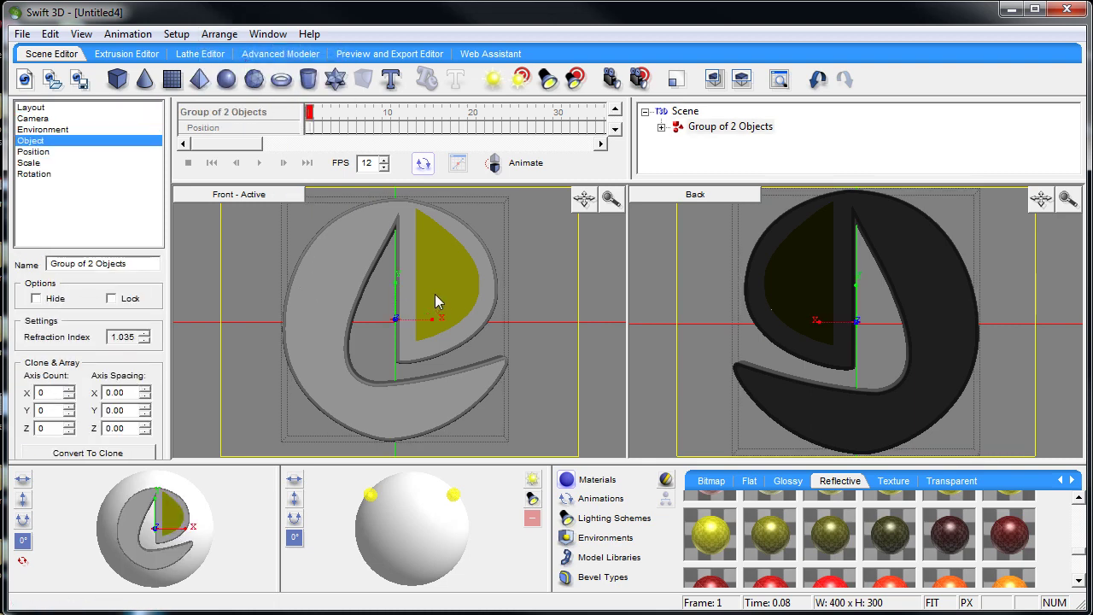
- Apply the Horizontal Right common spin to the grouped logo, play it and return the timeline to frame 1
left_click(608, 499)
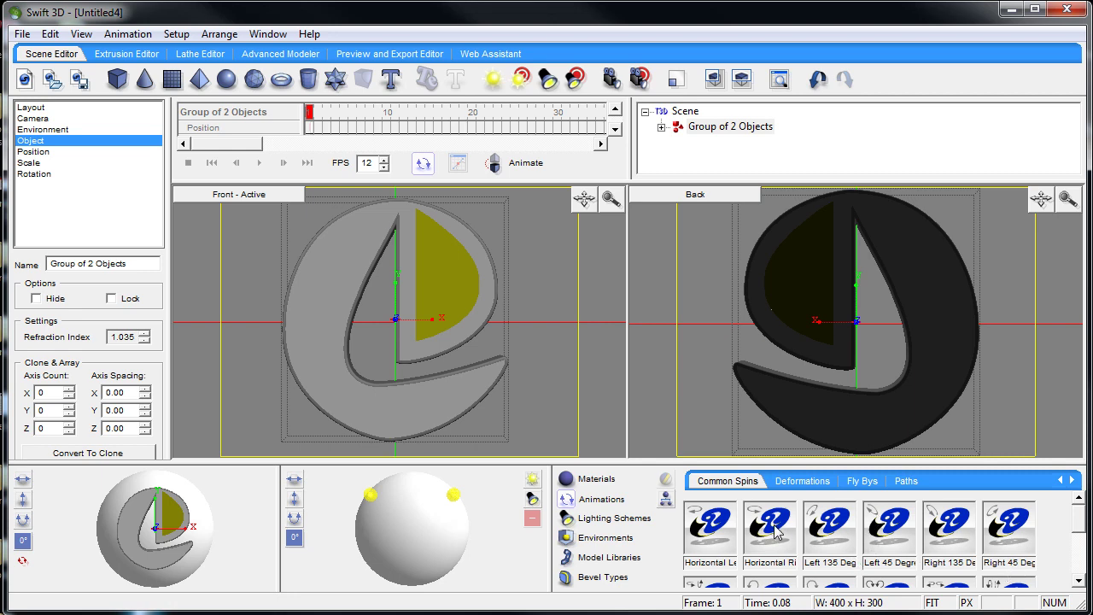
left_click_drag(776, 531, 442, 383)
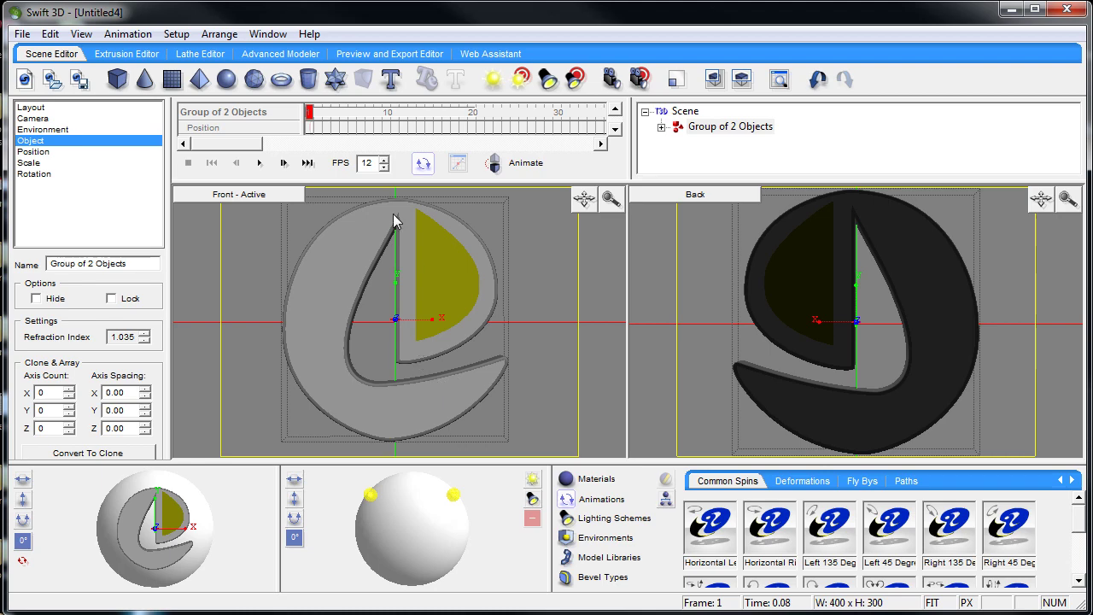
left_click(260, 165)
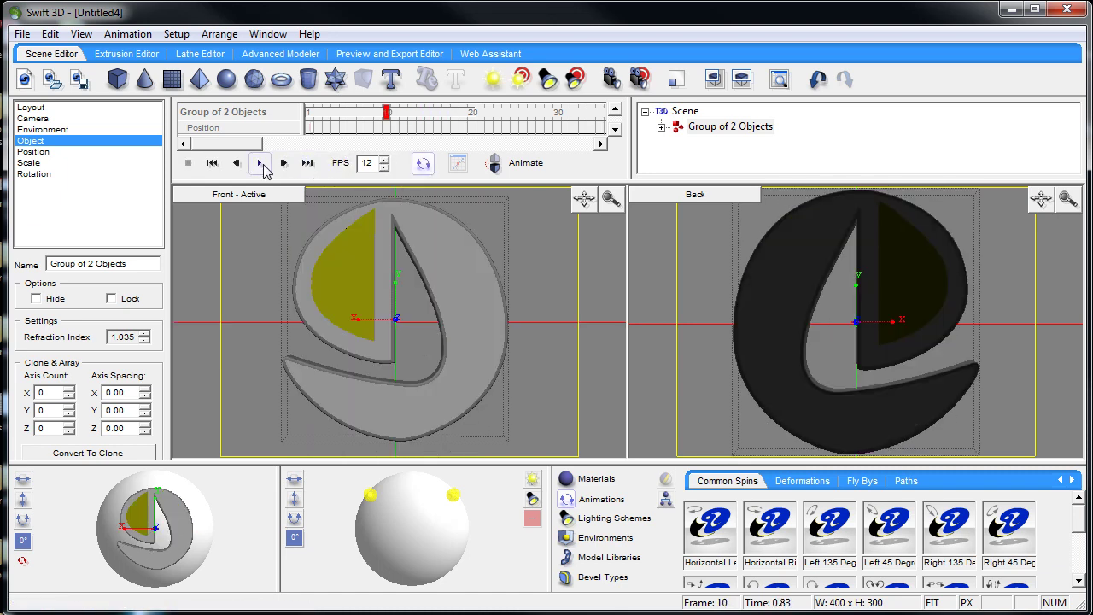
left_click_drag(380, 111, 309, 112)
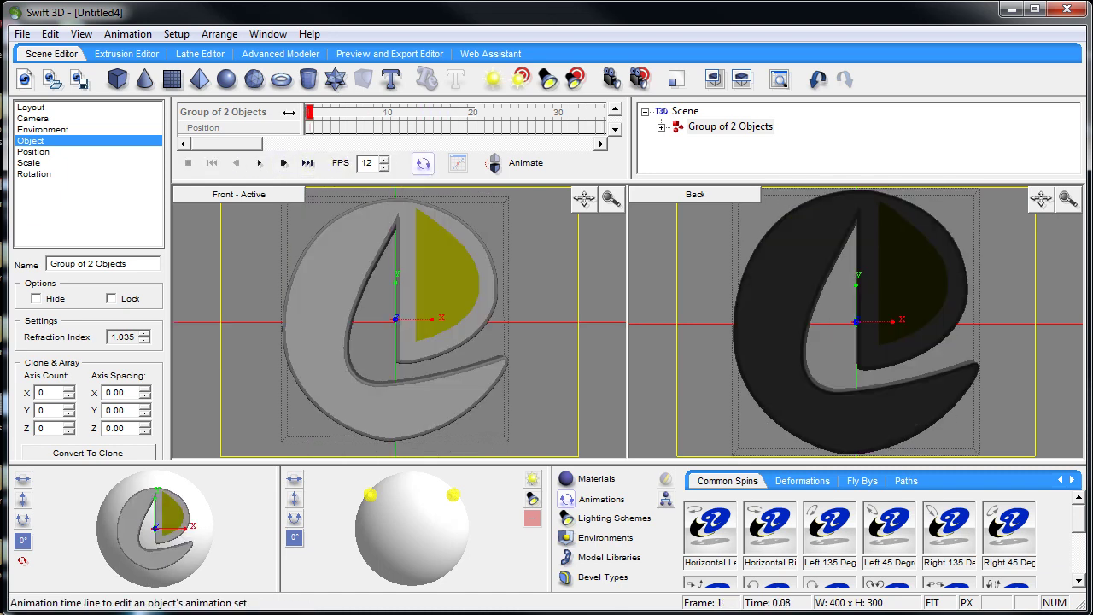
- In animation mode, extend the group's spin to end at frame 31, and play and stop the animation
left_click(504, 166)
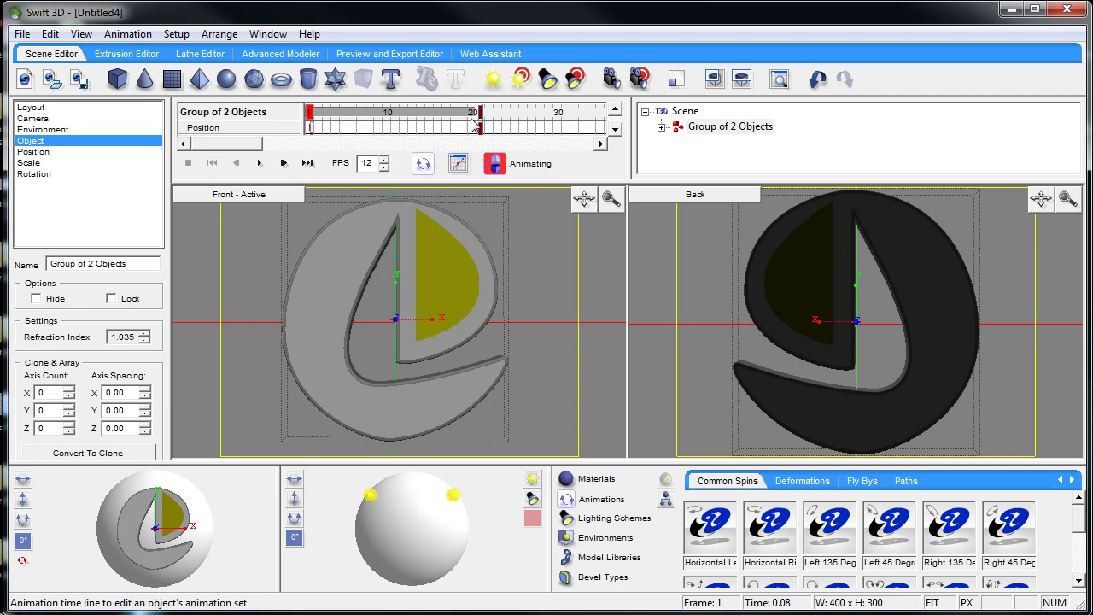
left_click_drag(479, 120, 564, 112)
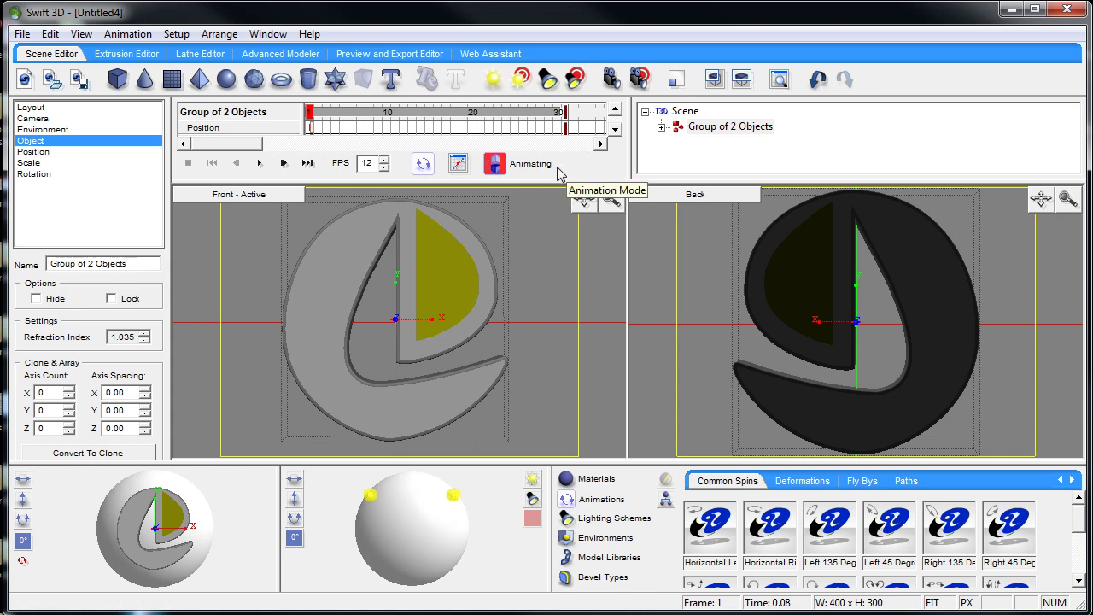
left_click(261, 164)
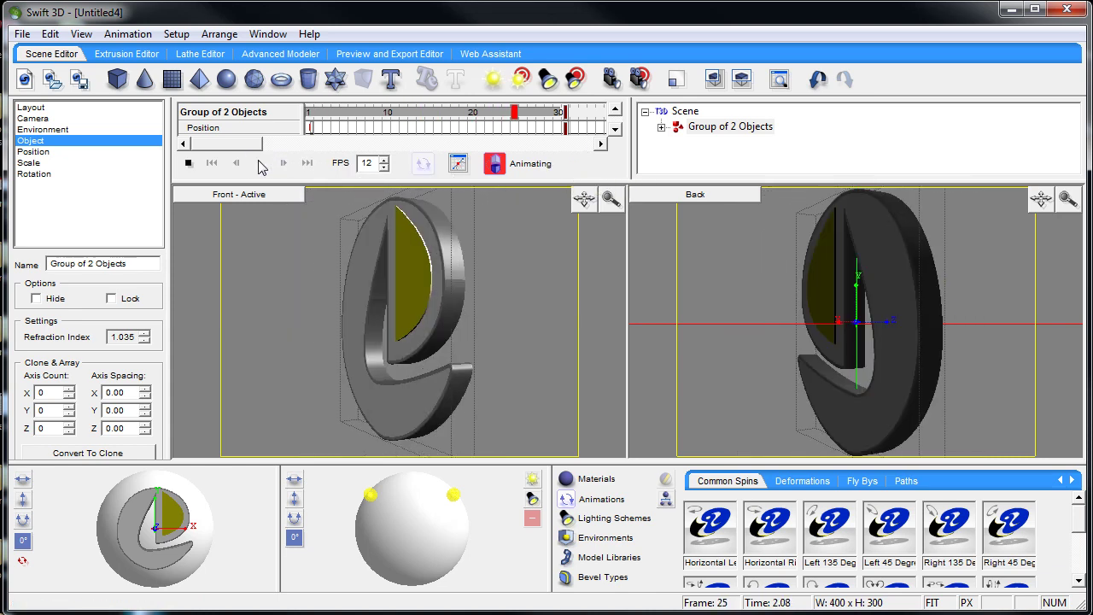
left_click(189, 163)
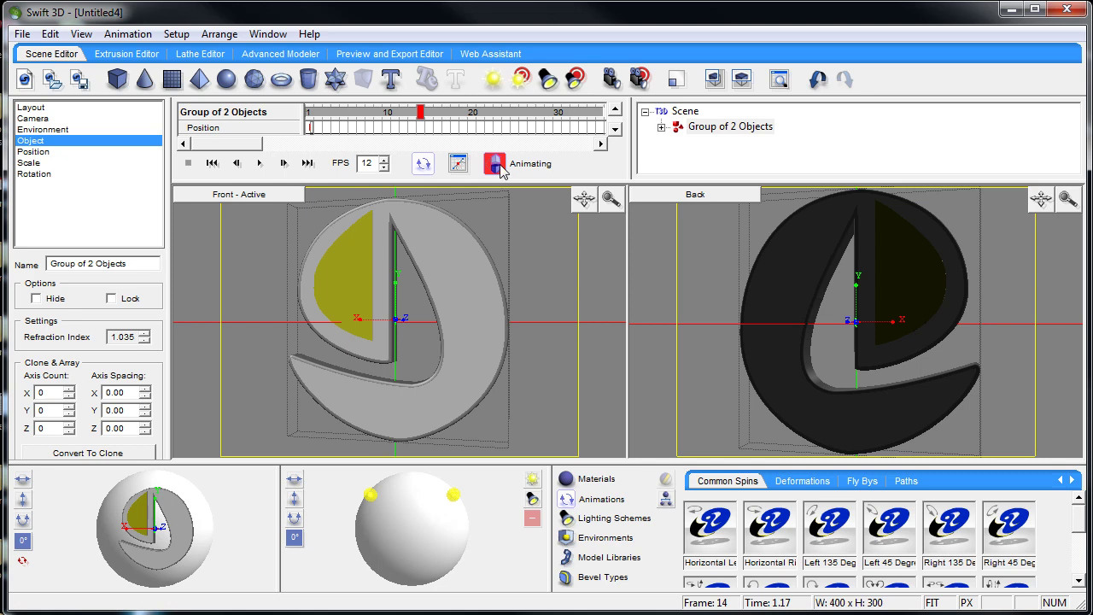
- Leave animation mode and return the timeline to frame 1
left_click(499, 167)
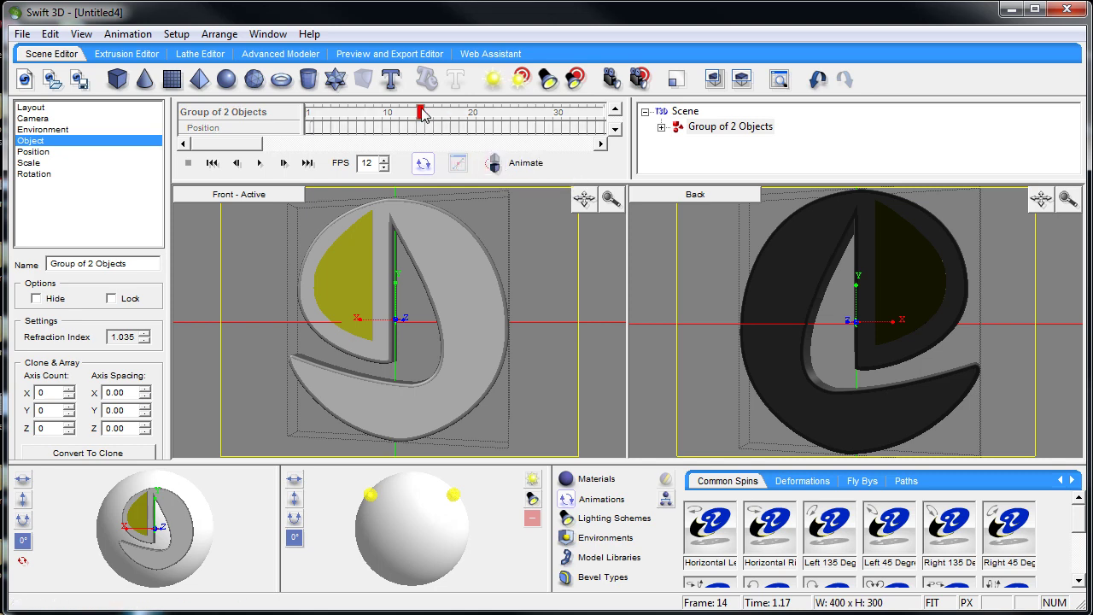
left_click_drag(424, 116, 306, 119)
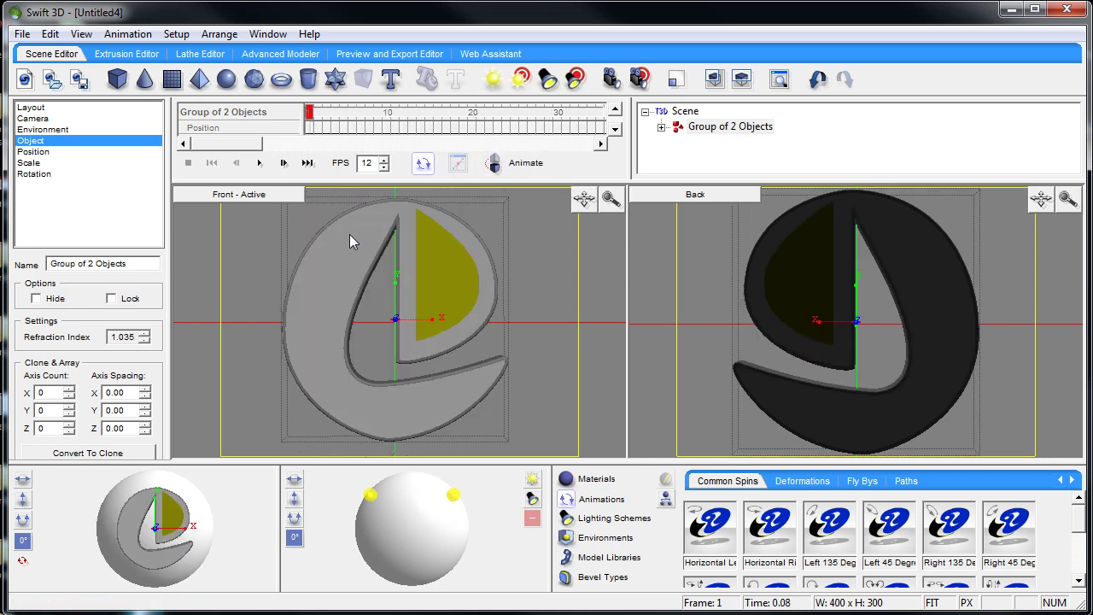
- Generate all frames of the spinning logo as a raster preview, then play and stop the rendered animation
left_click(364, 57)
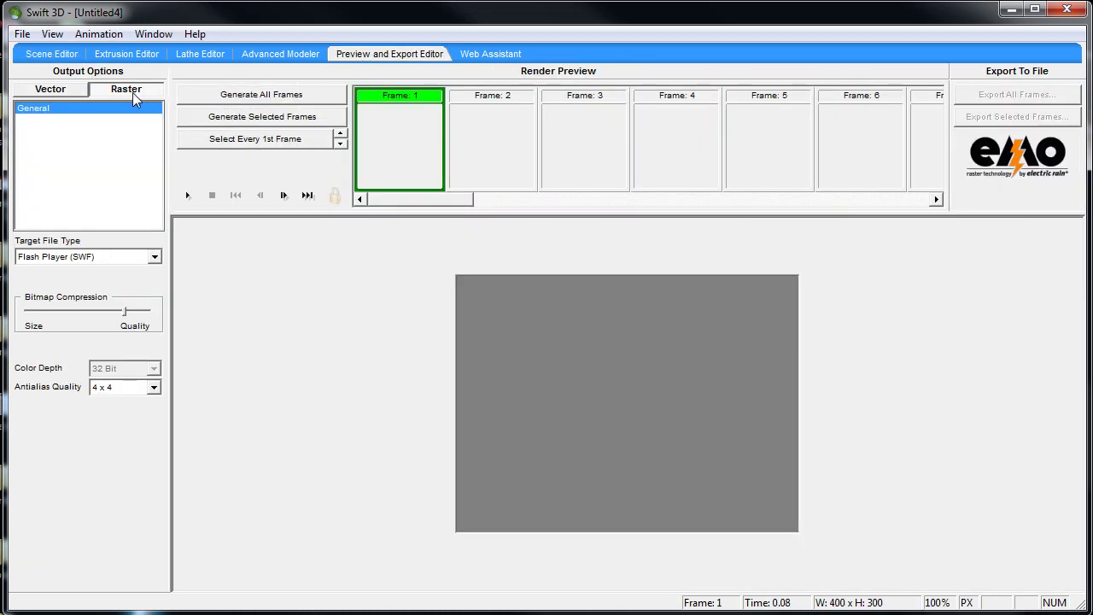
left_click(133, 92)
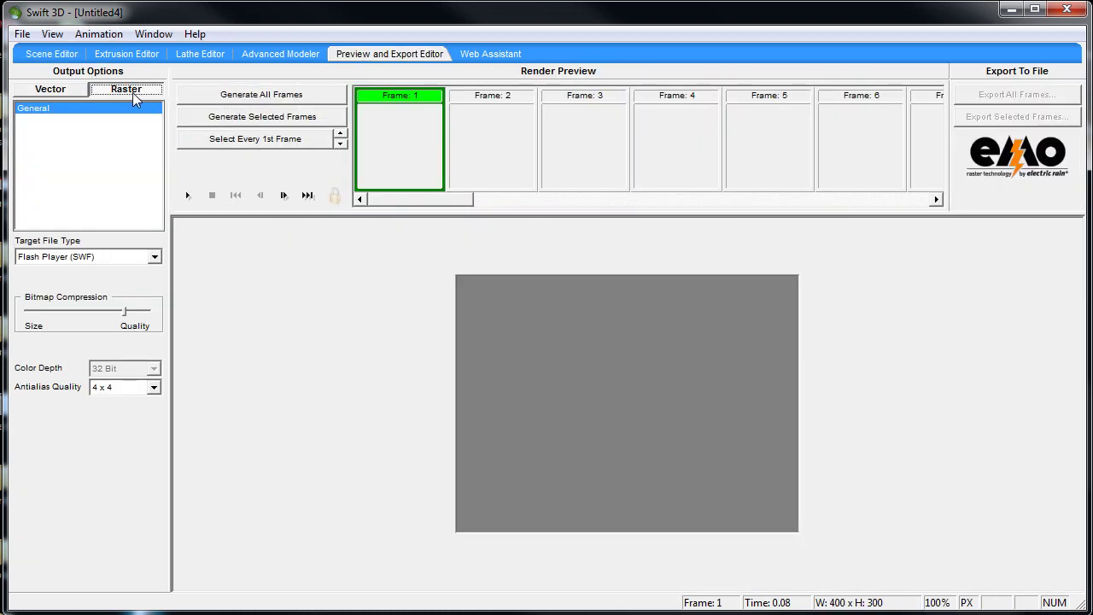
left_click(267, 99)
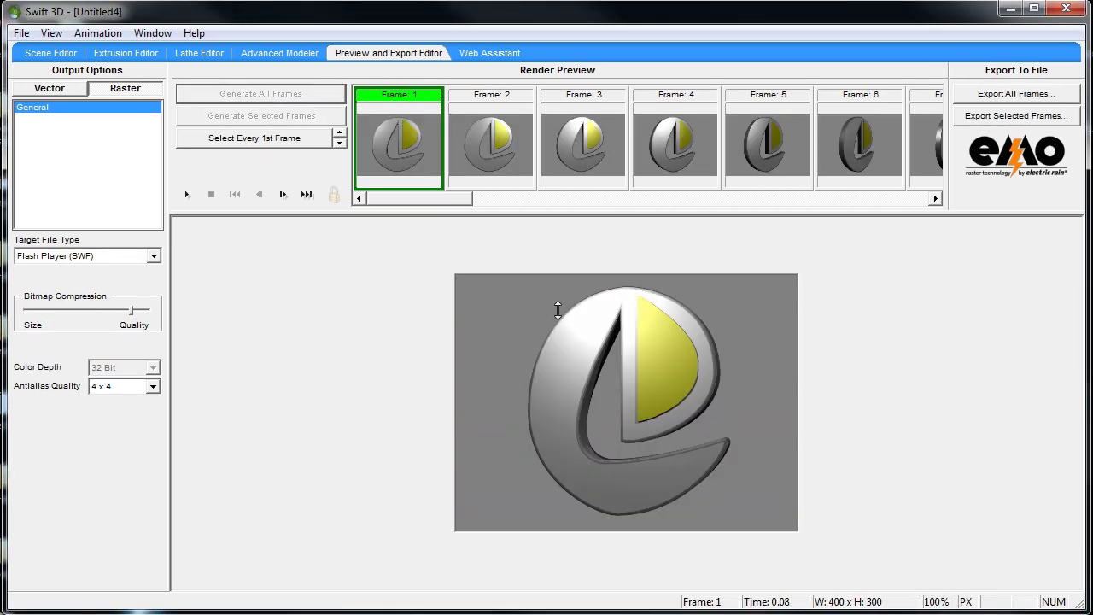
left_click(187, 194)
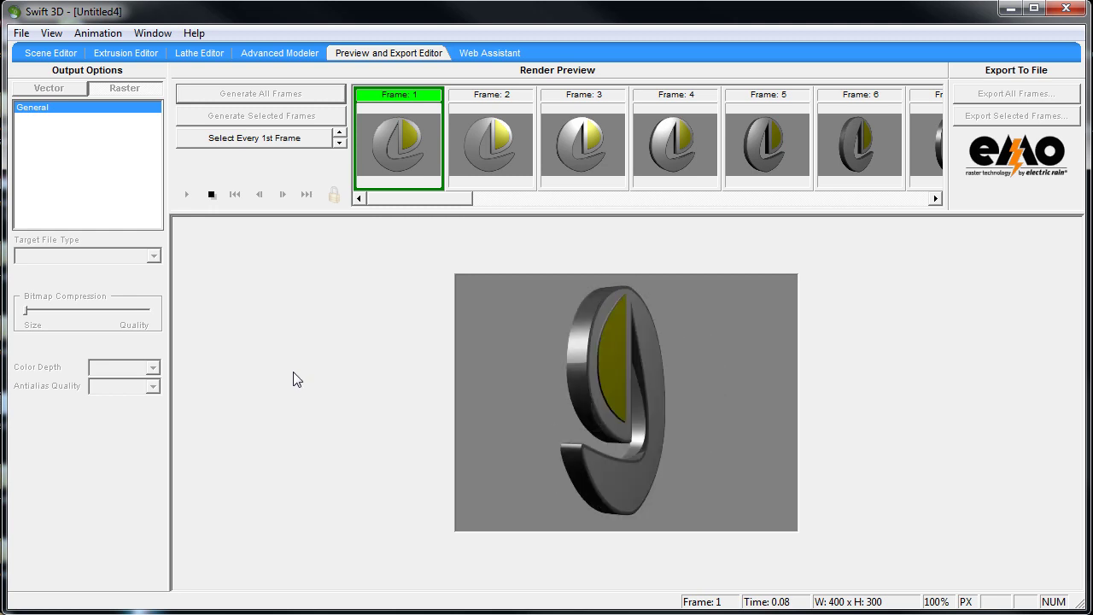
left_click(212, 194)
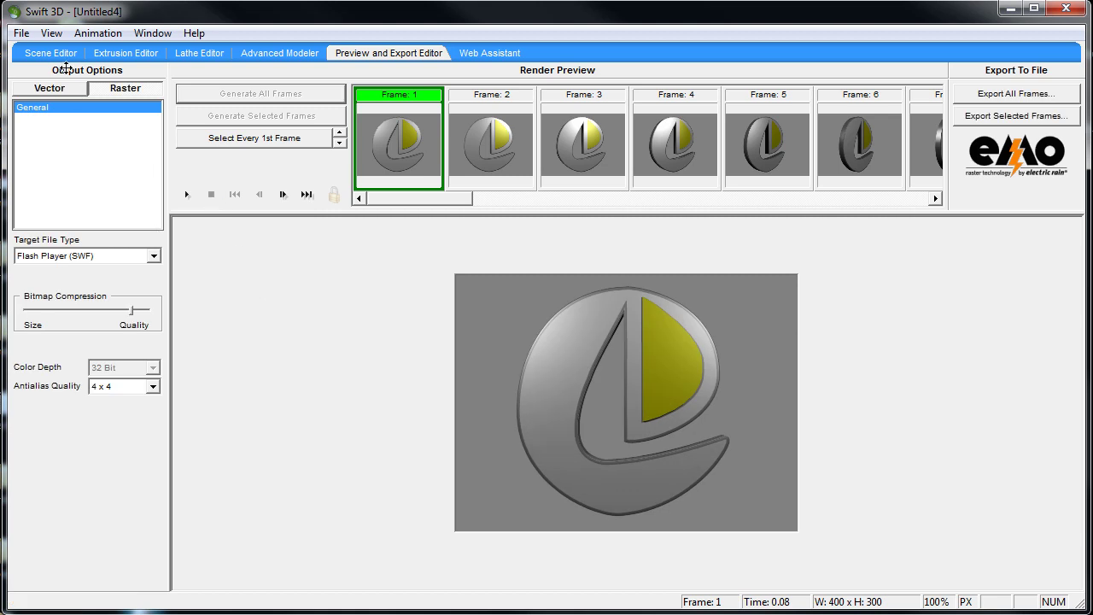
- Set the raster export to Flash Player (SWF) with bitmap compression at maximum quality
left_click(154, 256)
left_click(161, 275)
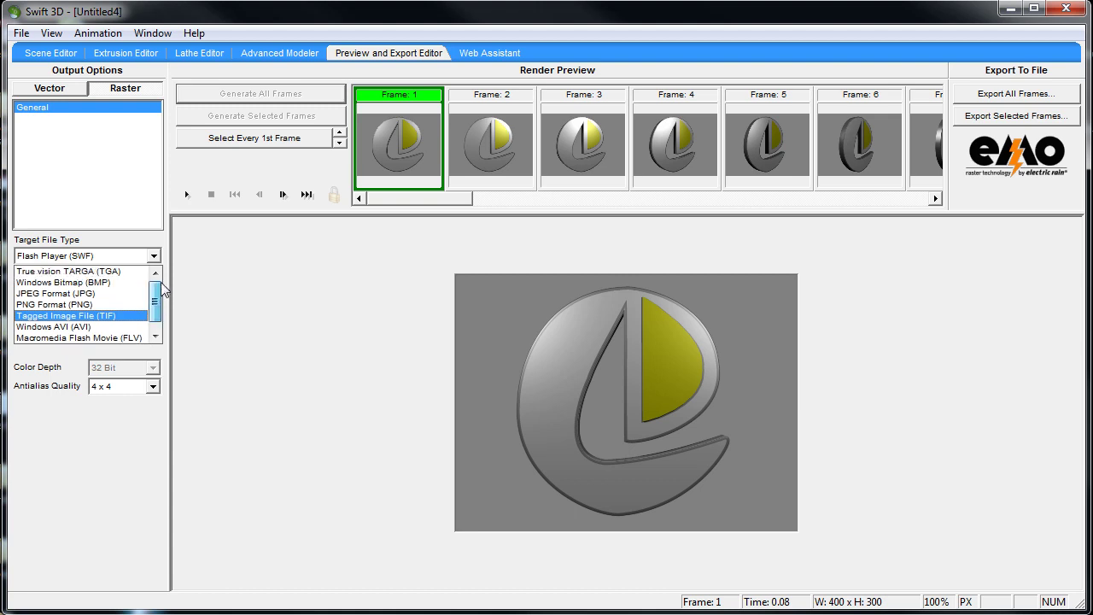
left_click(160, 333)
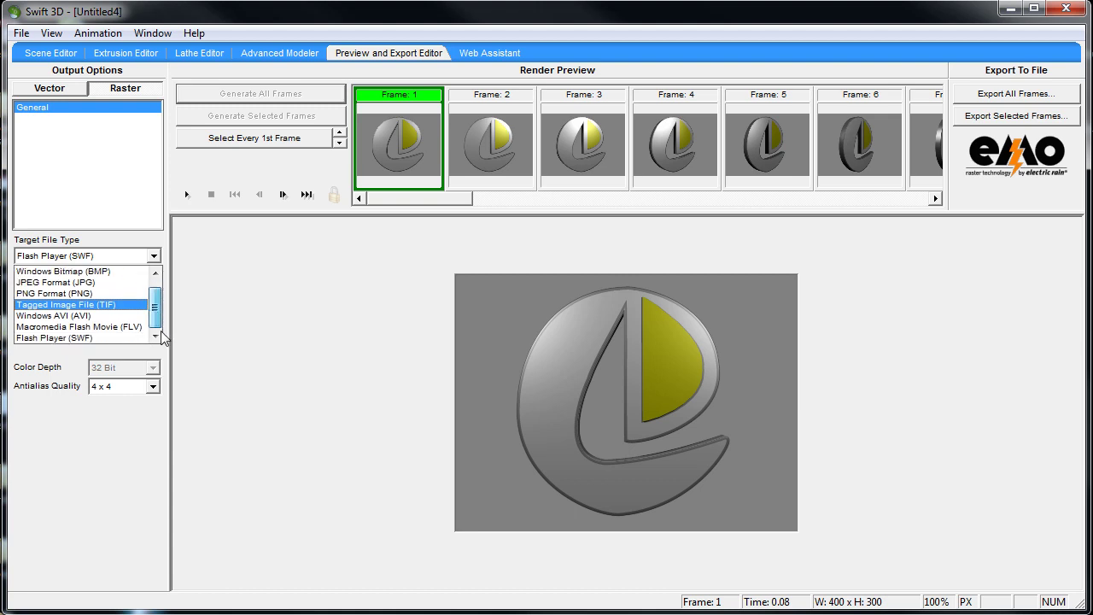
left_click(75, 338)
mouse_move(135, 319)
left_mouse_down()
mouse_move(68, 317)
mouse_move(136, 319)
left_mouse_up()
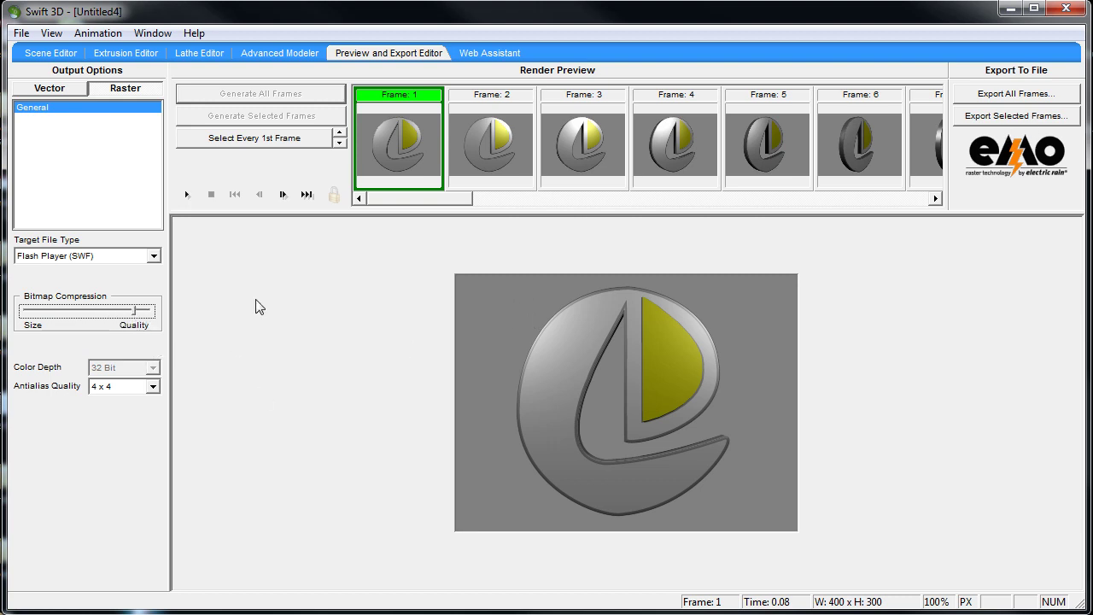
left_click_drag(135, 314, 152, 316)
- Export all frames to the Desktop as shaankySWF in Flash Player format
left_click(1029, 96)
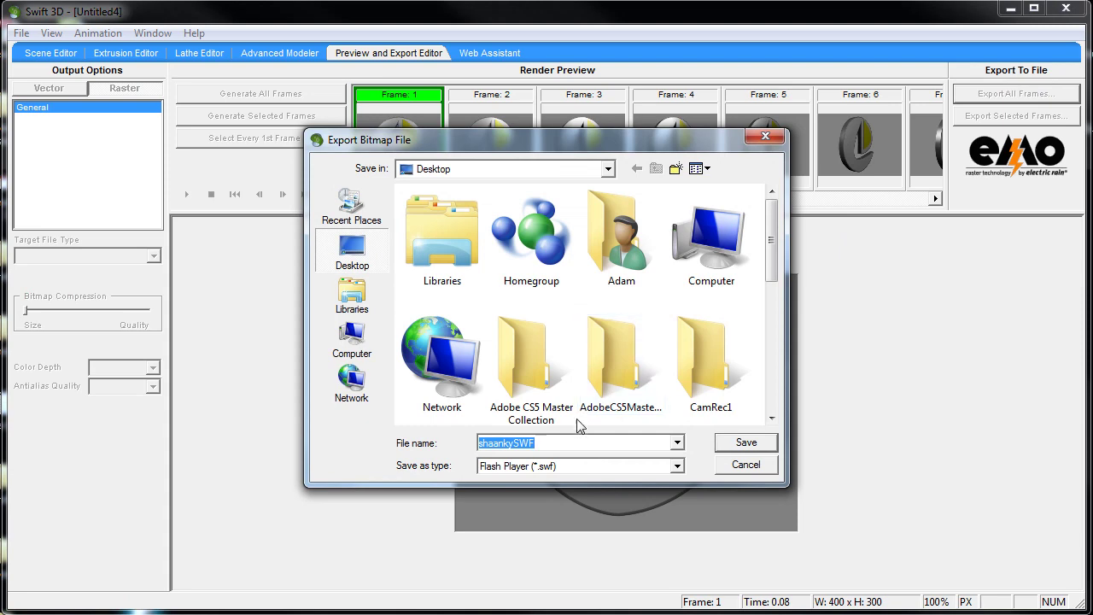
left_click(357, 261)
left_click(733, 442)
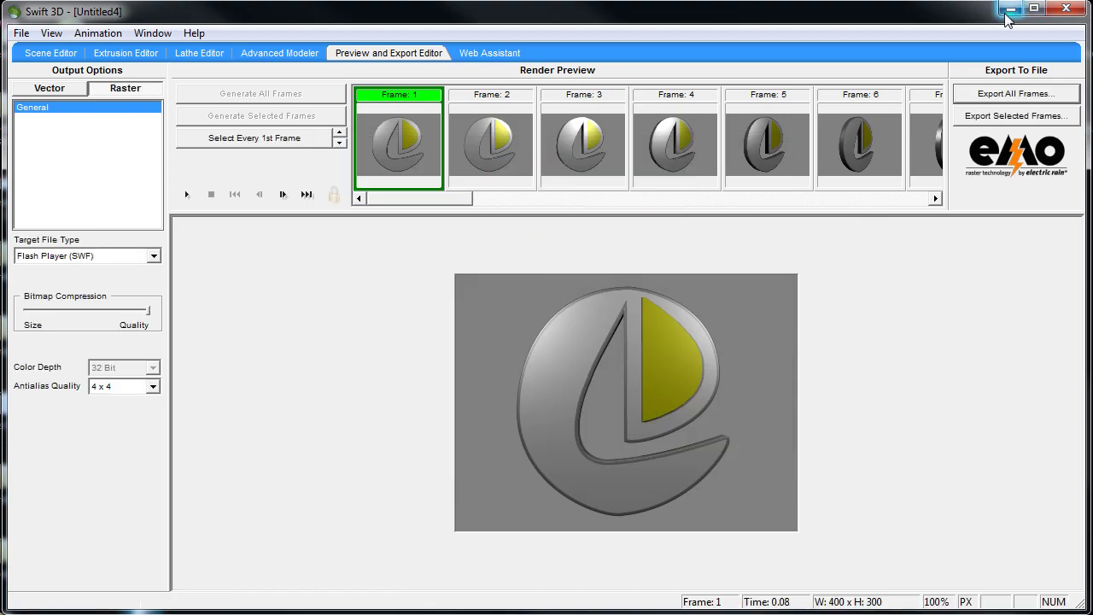
- Switch to Adobe Flash CS3 and create a new Flash File (ActionScript 3.0)
left_click(1006, 14)
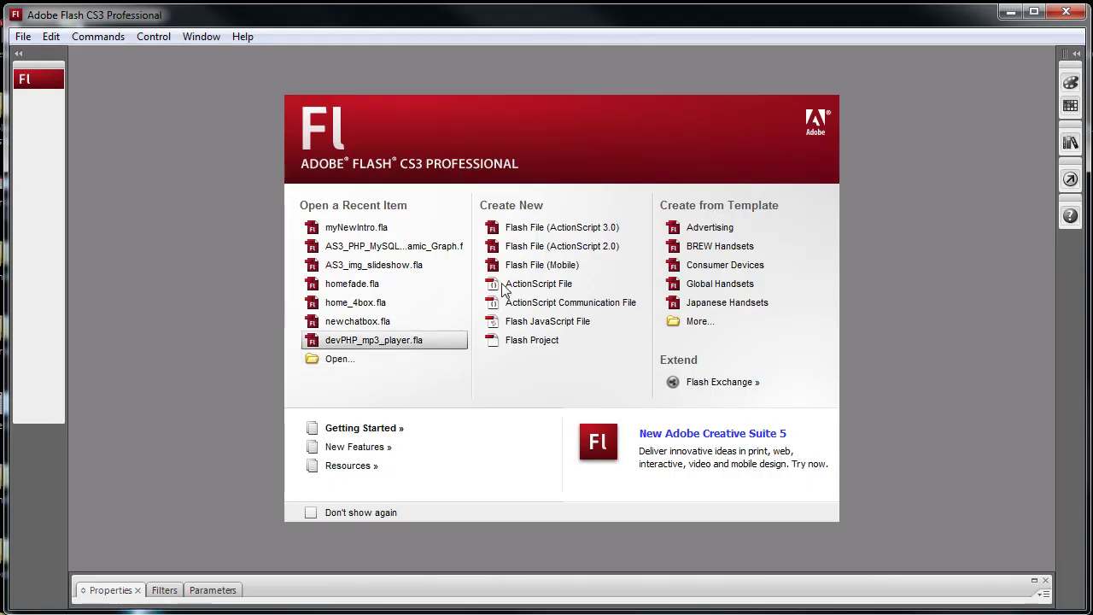
left_click(581, 229)
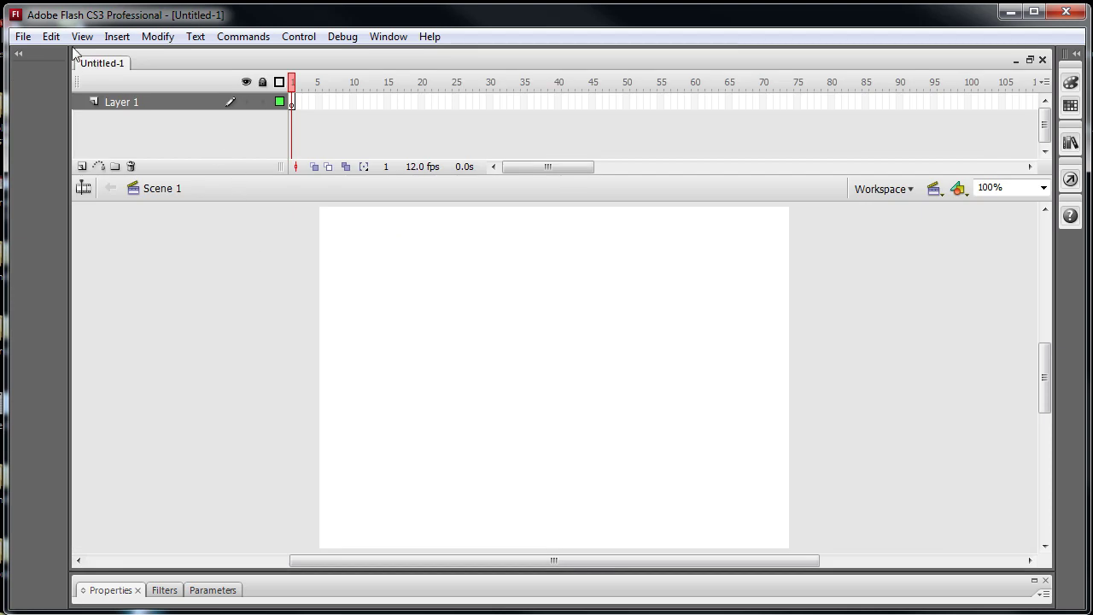
- Import shaankySWF from the Desktop into the document's library
left_click(32, 40)
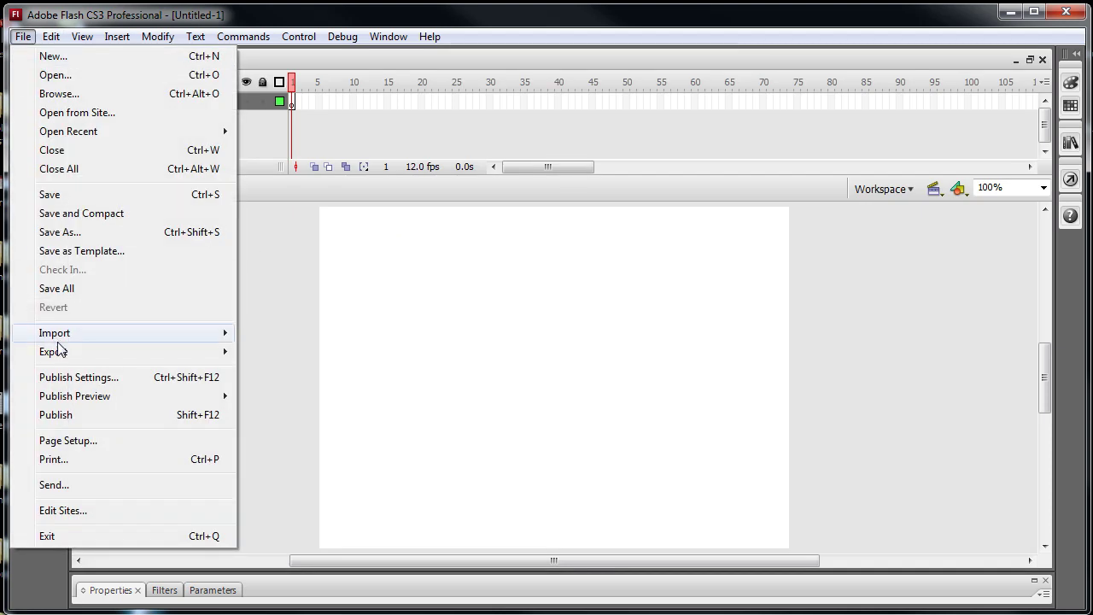
mouse_move(72, 337)
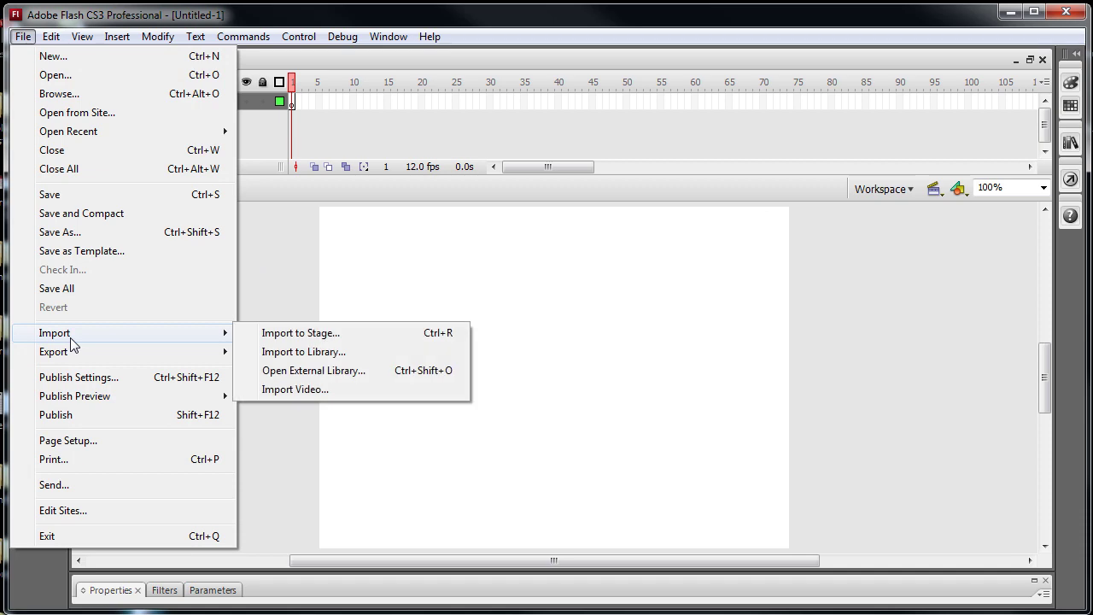
left_click(318, 353)
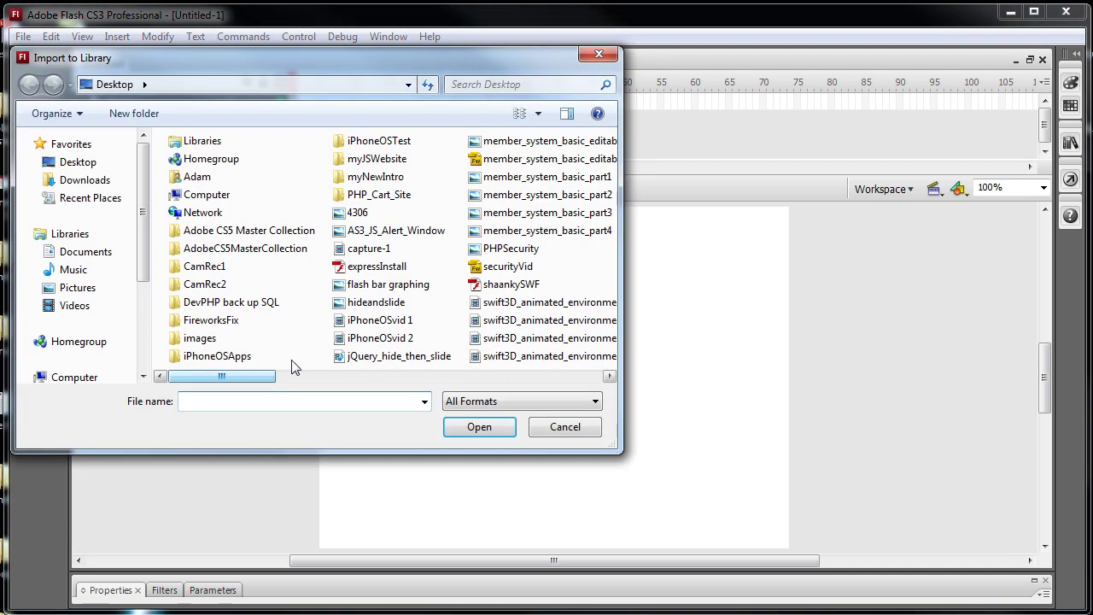
left_click(494, 291)
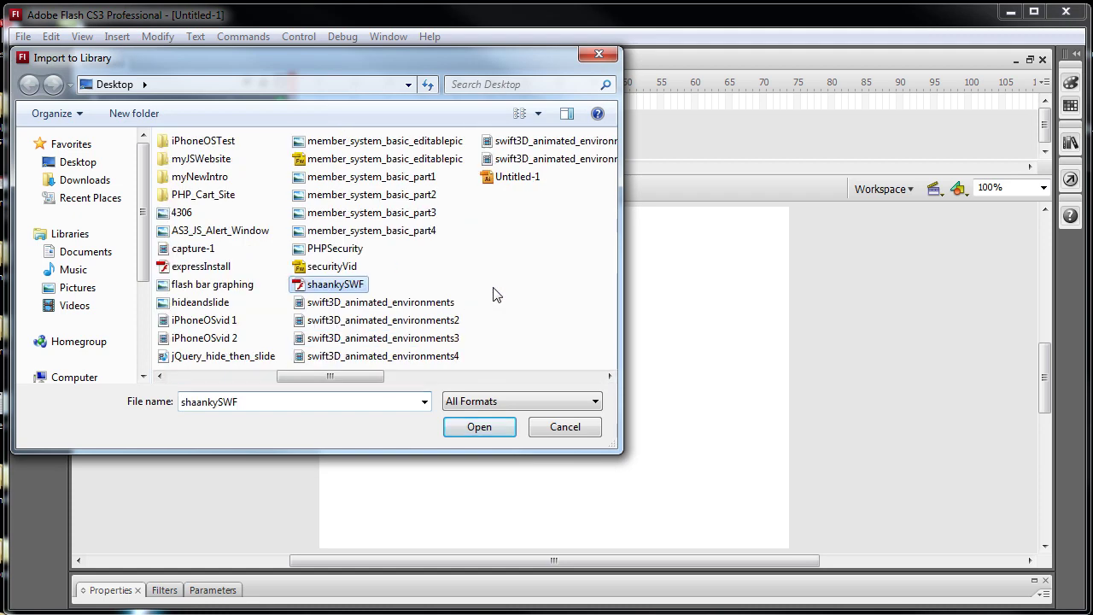
double_click(350, 284)
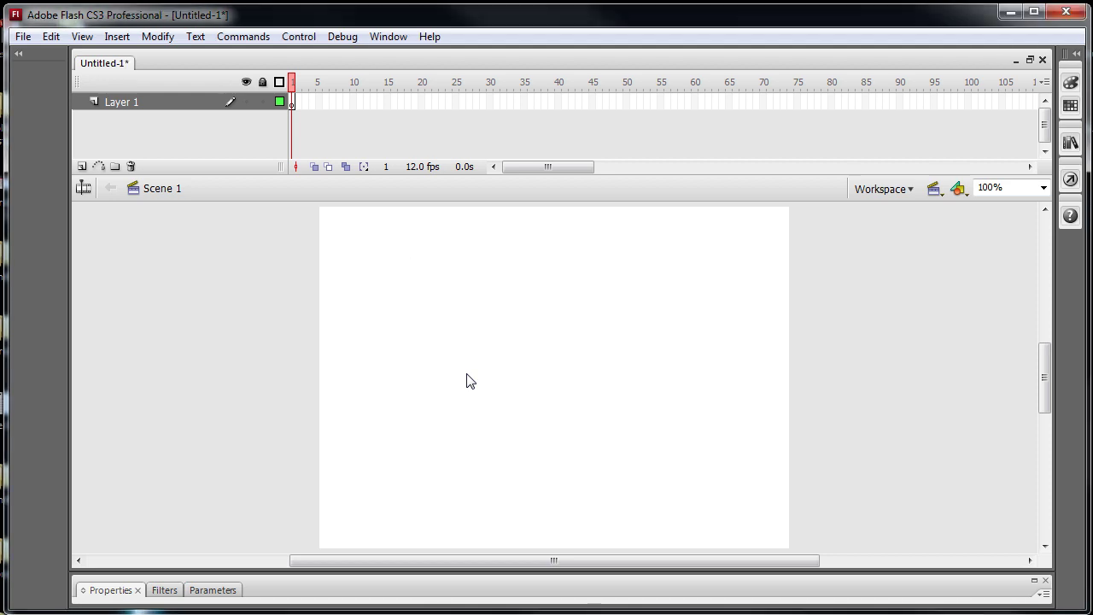
- Place the shaankySWF.swf movie clip at the centre of the stage and test the movie, closing the preview
left_click(1069, 142)
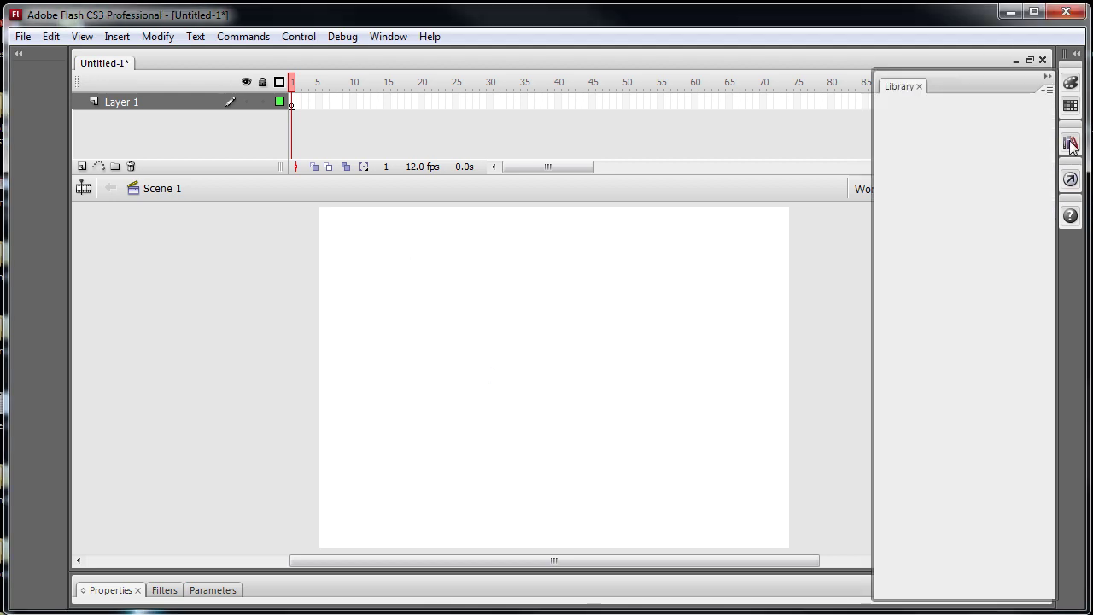
left_click_drag(1049, 305, 1048, 436)
left_click_drag(936, 572, 561, 380)
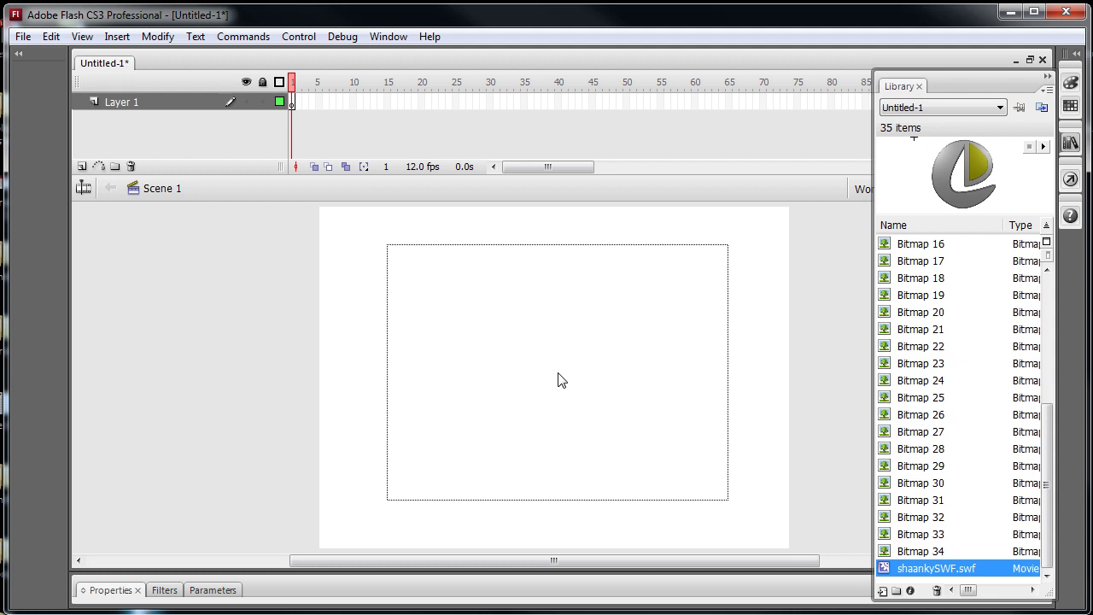
left_click_drag(561, 380, 561, 380)
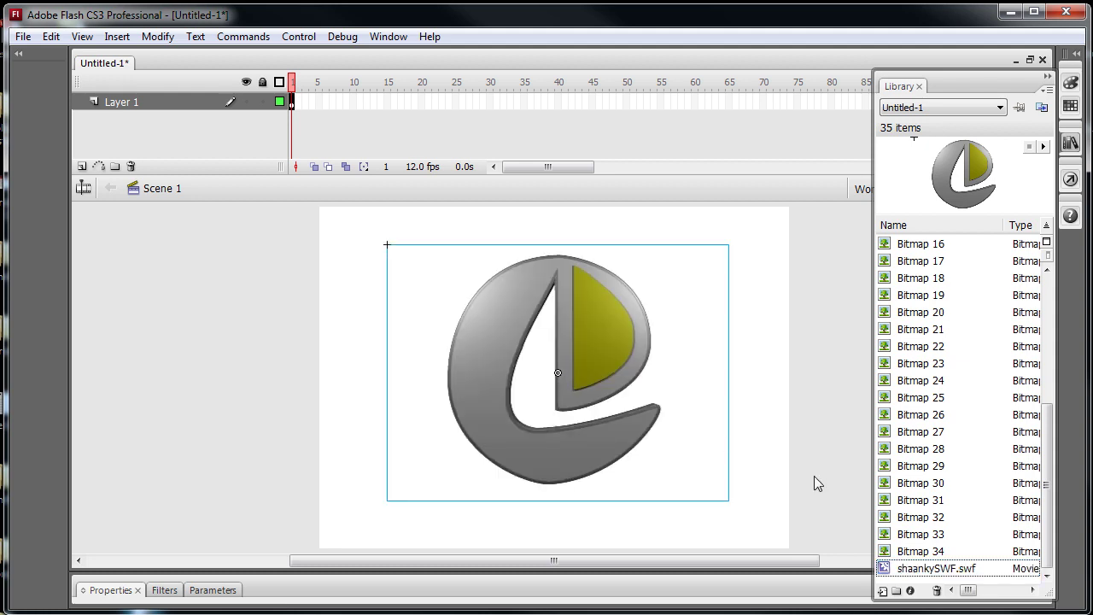
left_click(789, 418)
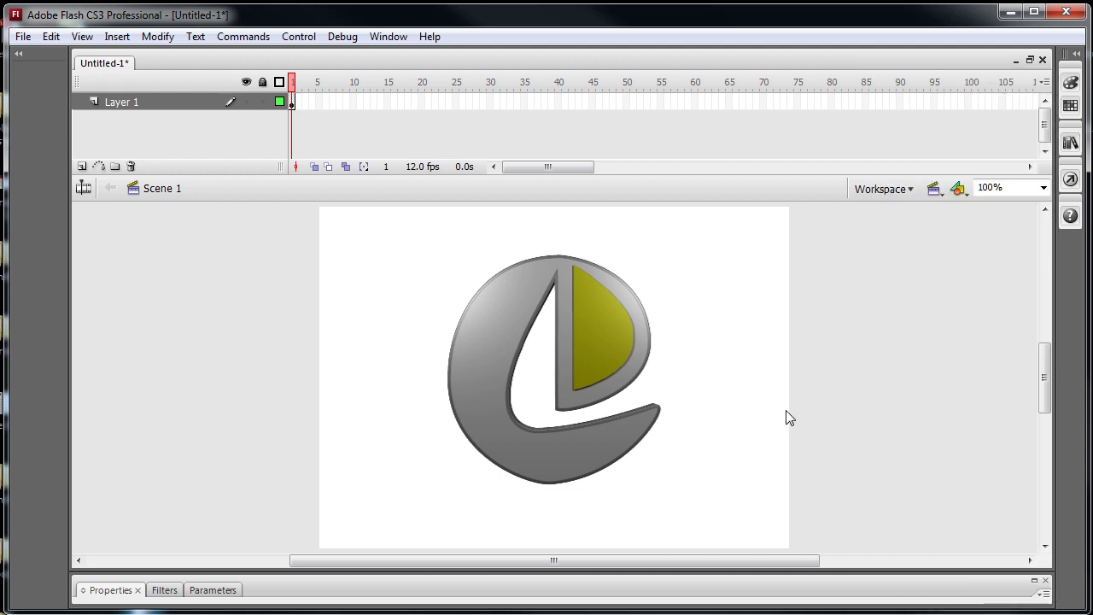
key("ctrl+Return")
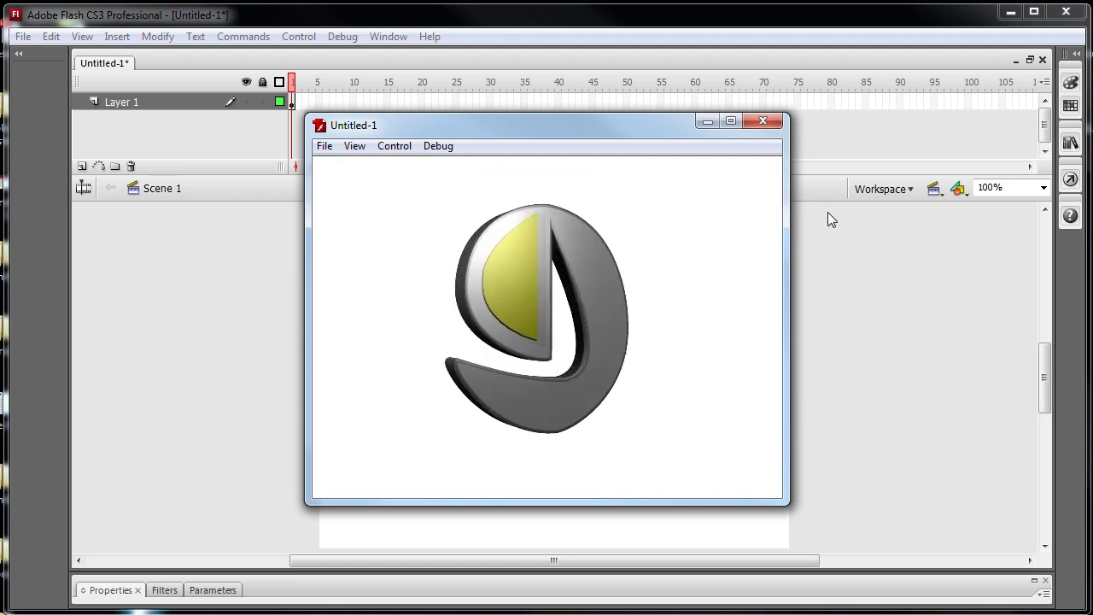
left_click(770, 122)
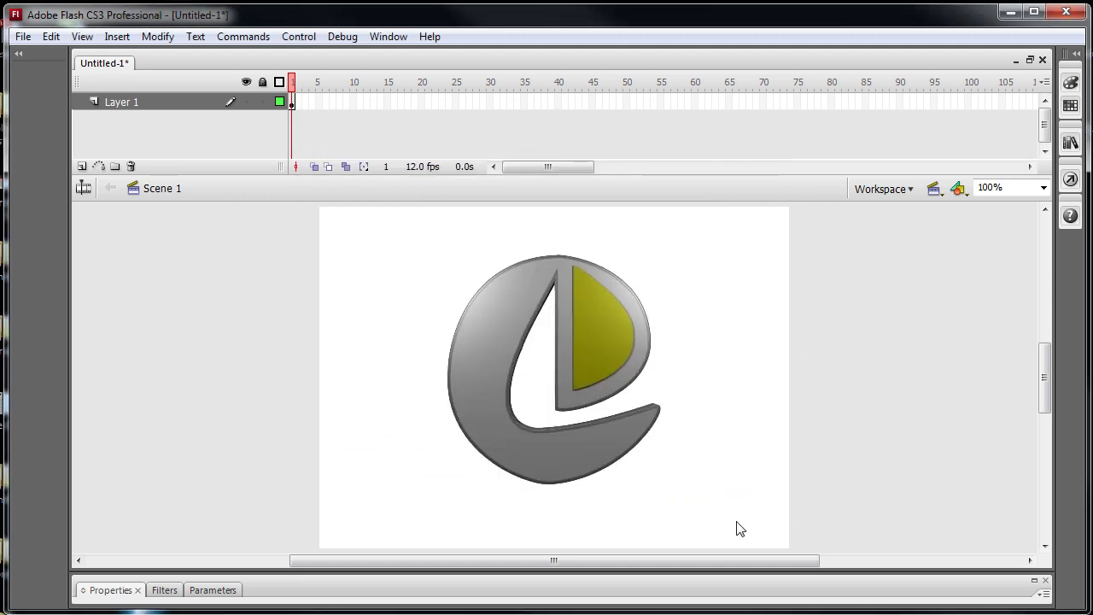
- Set the document's background color to black
left_click(624, 594)
left_click(447, 519)
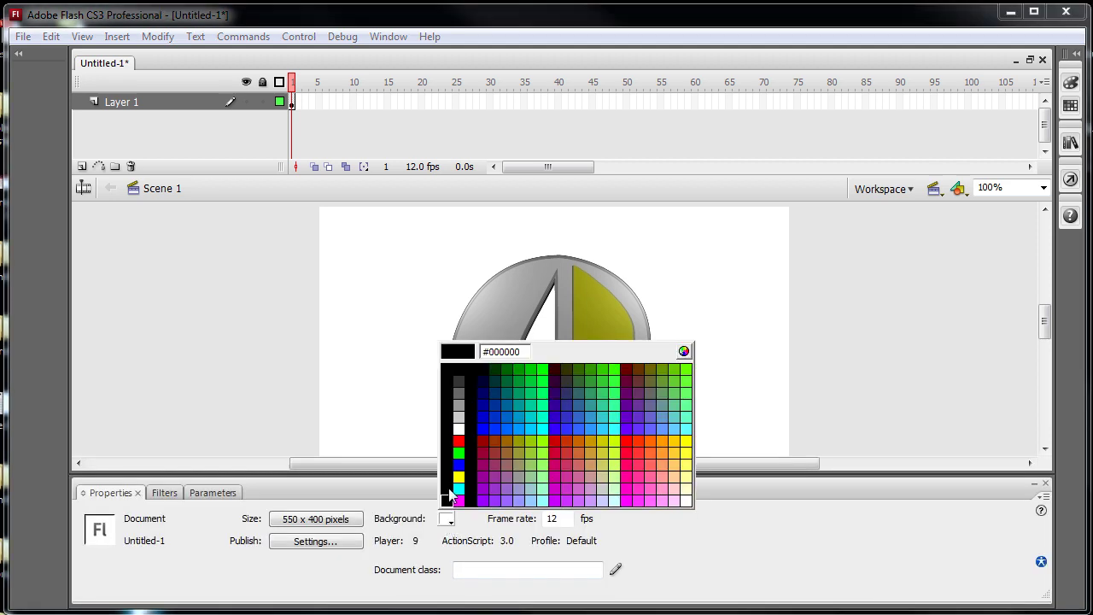
left_click(474, 425)
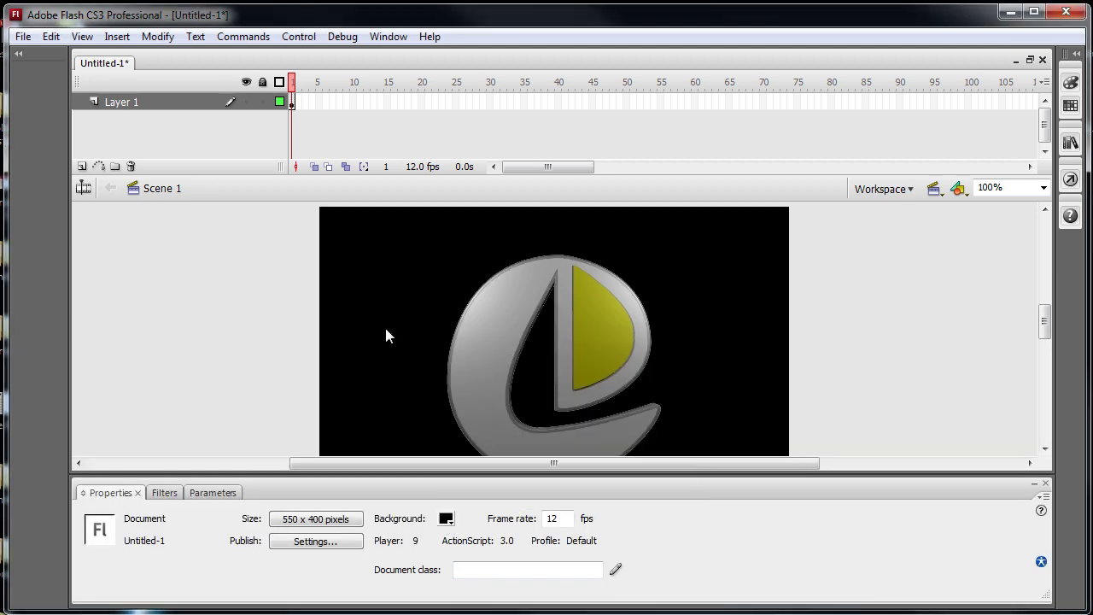
- Add a Glow filter to the logo movie clip, with its color sampled from the logo's yellow inner piece
left_click(502, 329)
scroll(502, 329, "down", 1)
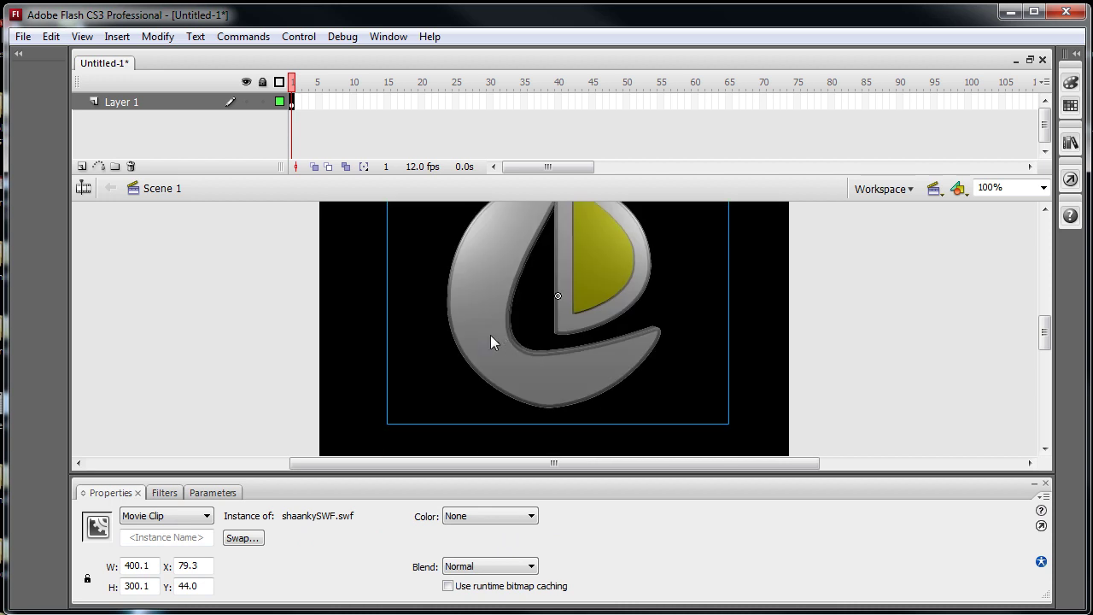
scroll(492, 342, "up", 2)
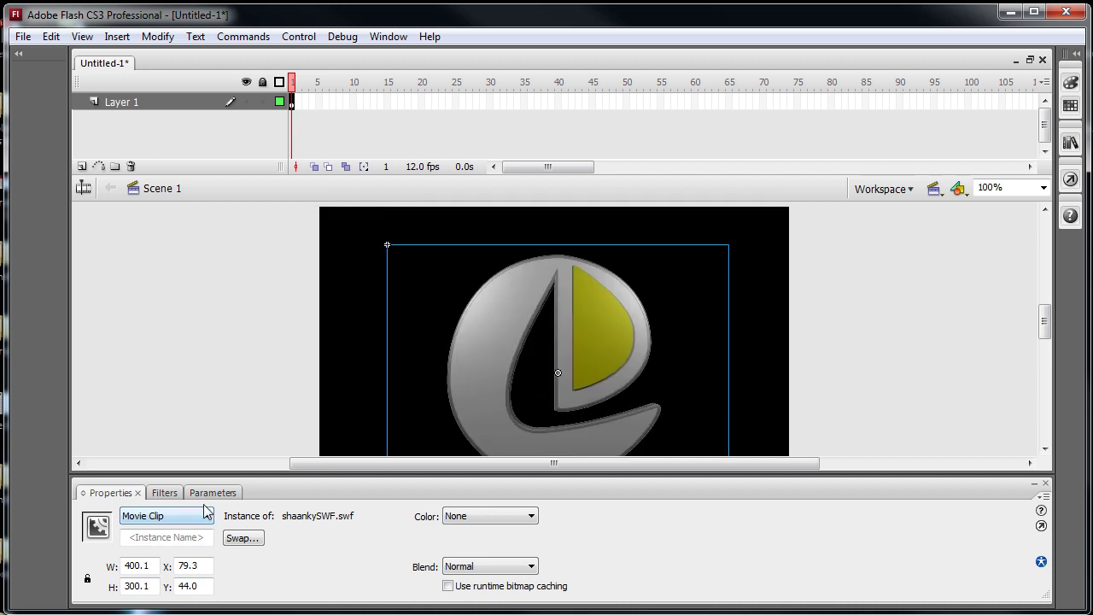
left_click(165, 493)
left_click(88, 510)
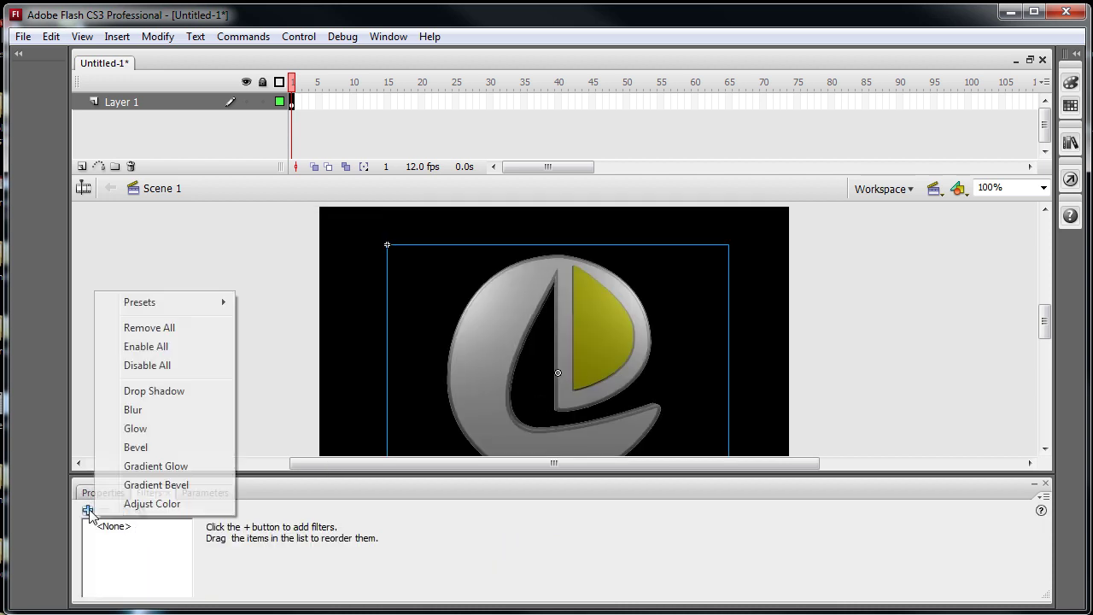
left_click(183, 428)
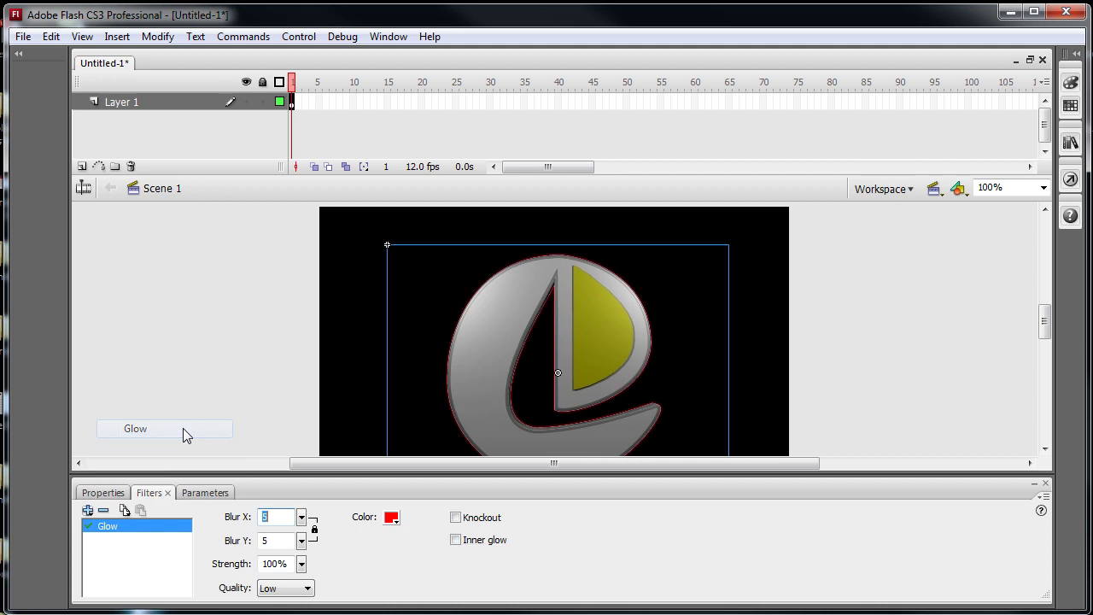
left_click(391, 518)
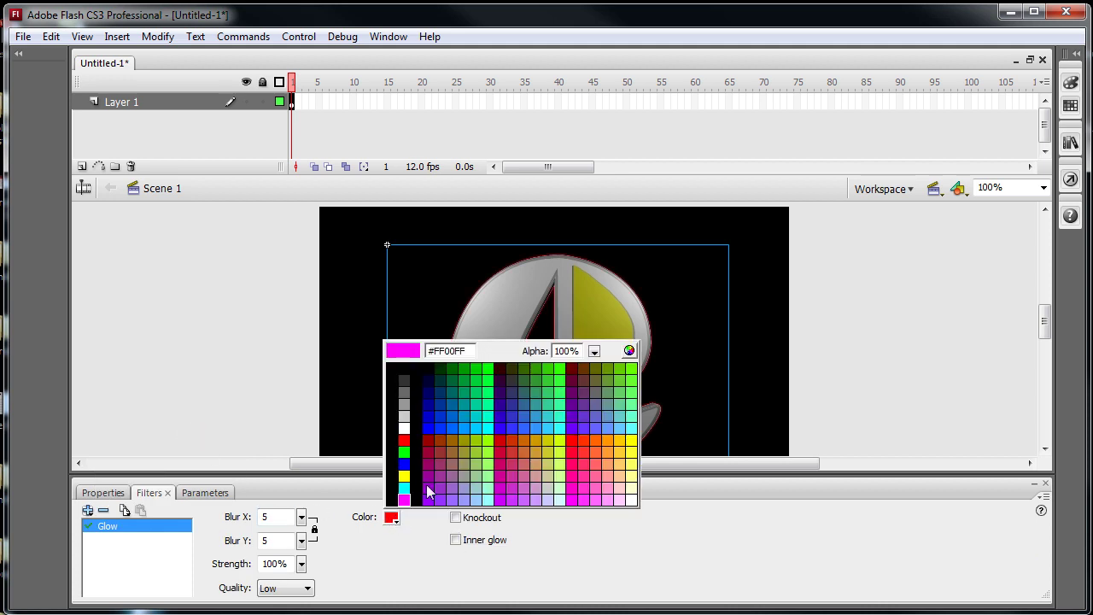
left_click(616, 301)
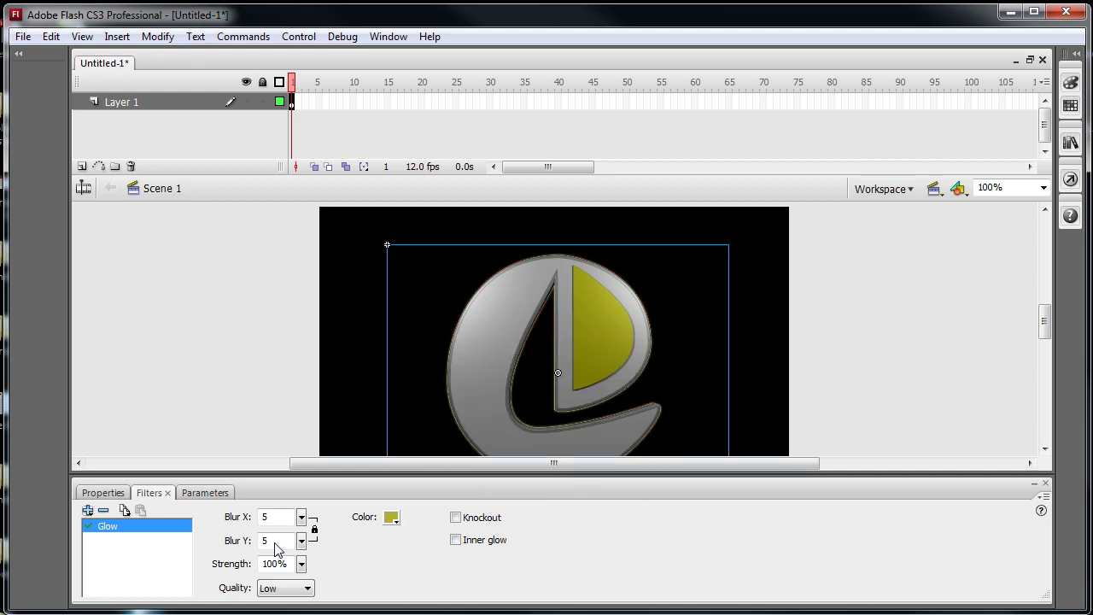
- Set the glow's strength to 400% and quality to Medium, and increase its blur
mouse_move(301, 564)
left_mouse_down()
mouse_move(310, 527)
mouse_move(308, 547)
left_mouse_up()
left_click(291, 588)
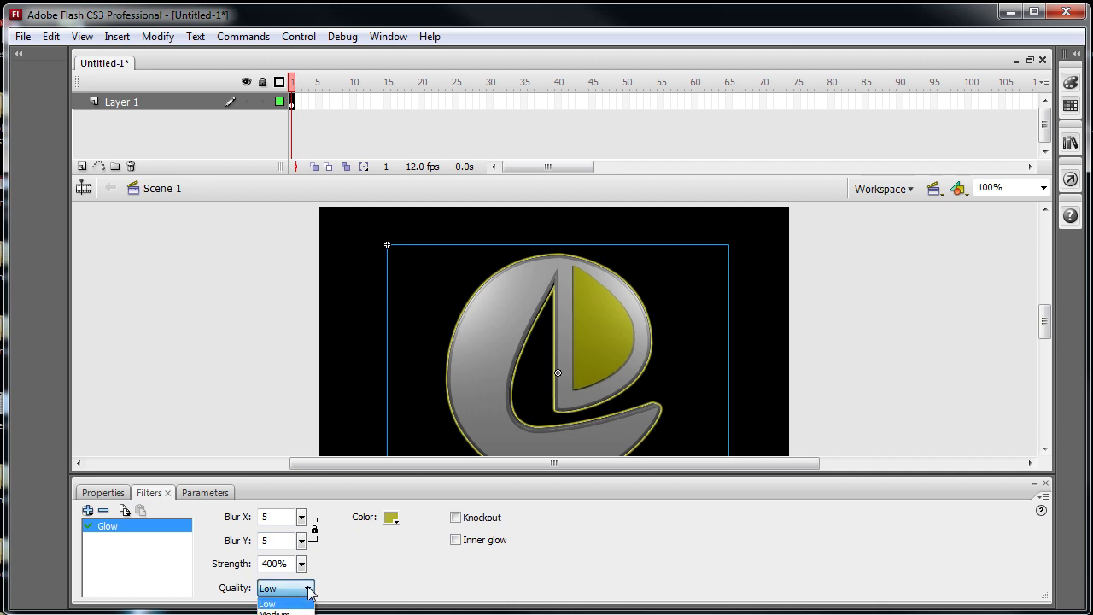
left_click(278, 606)
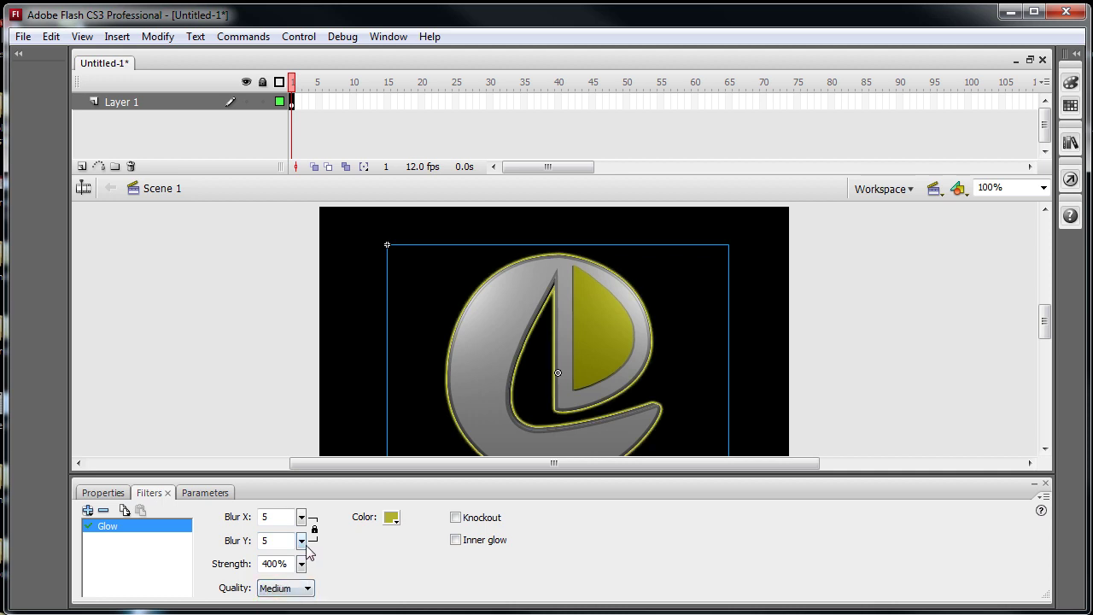
left_click_drag(303, 550, 306, 545)
- Deselect the logo and test the movie with the glow applied
left_click(246, 425)
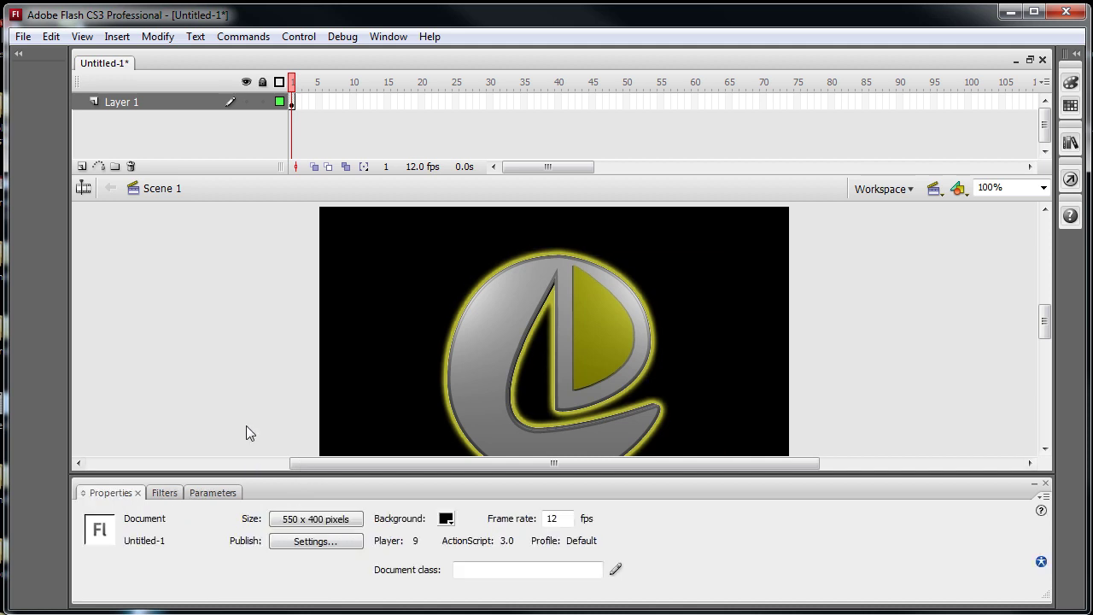
key("ctrl+Return")
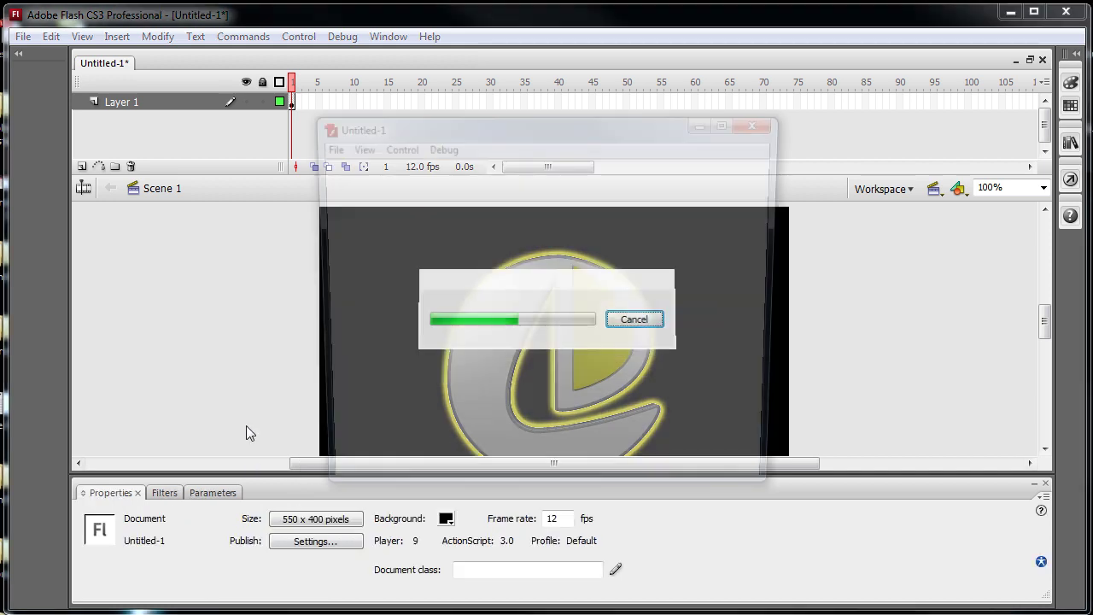